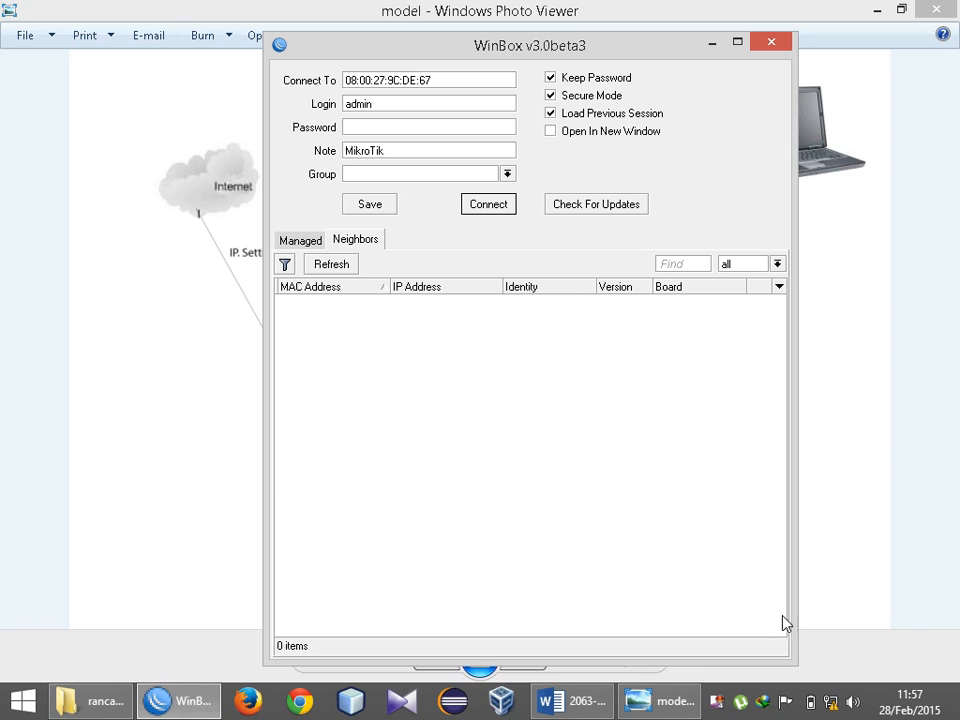
Step: Open the Windows network adapter settings and disable the VirtualBox Host-Only Network adapter
{"action": "right_click", "coordinate": [830, 700]}
{"action": "left_click", "coordinate": [831, 684]}
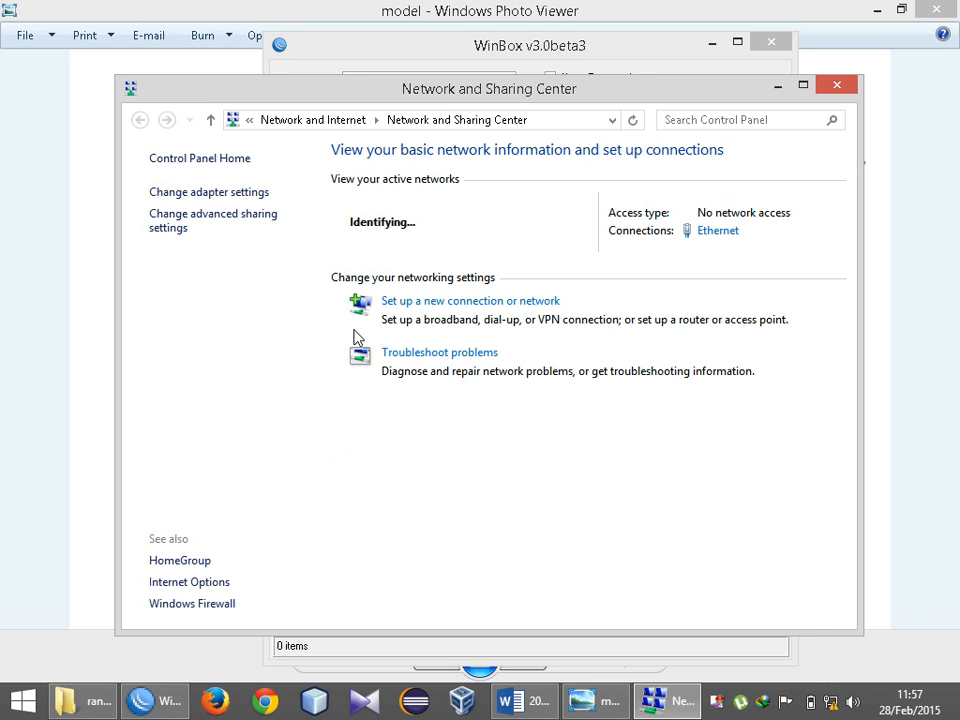
{"action": "left_click", "coordinate": [249, 205]}
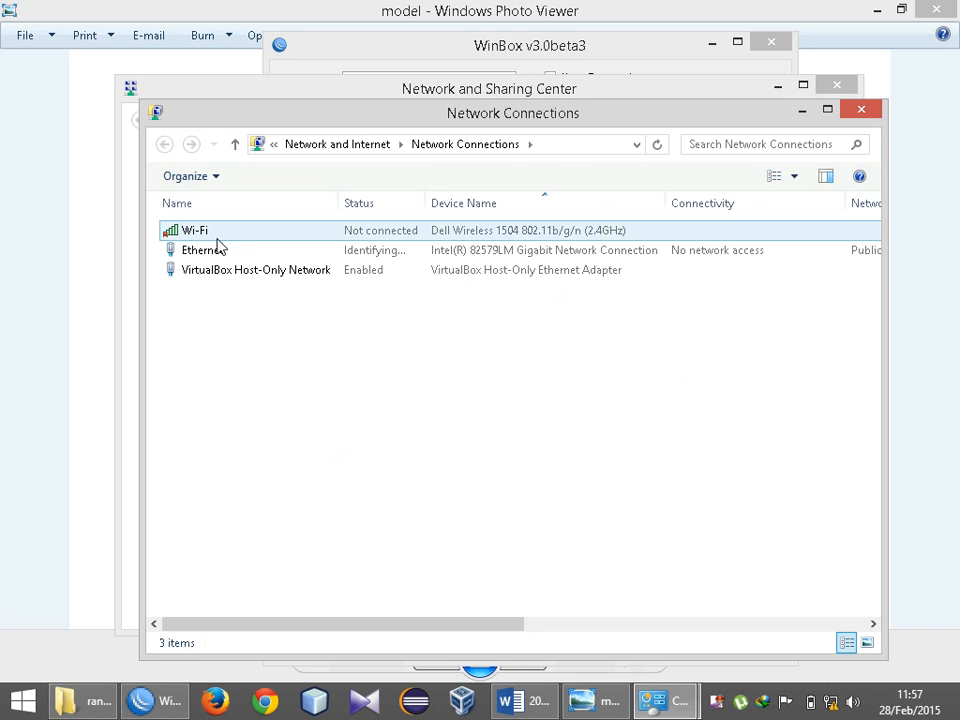
{"action": "left_click", "coordinate": [219, 272]}
{"action": "right_click", "coordinate": [220, 271]}
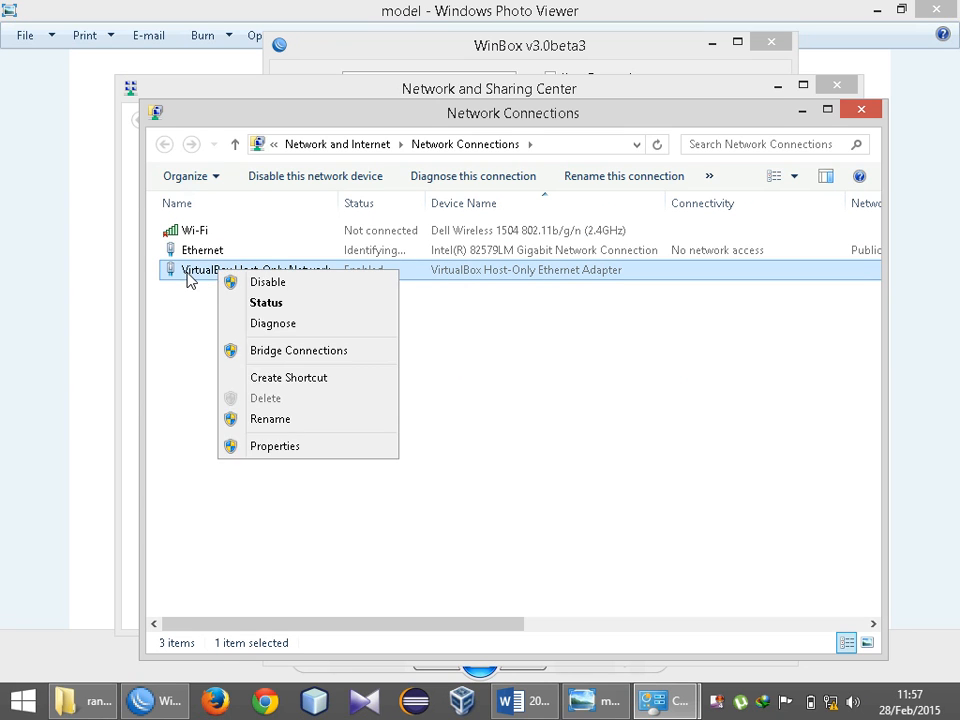
{"action": "left_click", "coordinate": [188, 273]}
{"action": "right_click", "coordinate": [188, 273]}
{"action": "left_click", "coordinate": [210, 278]}
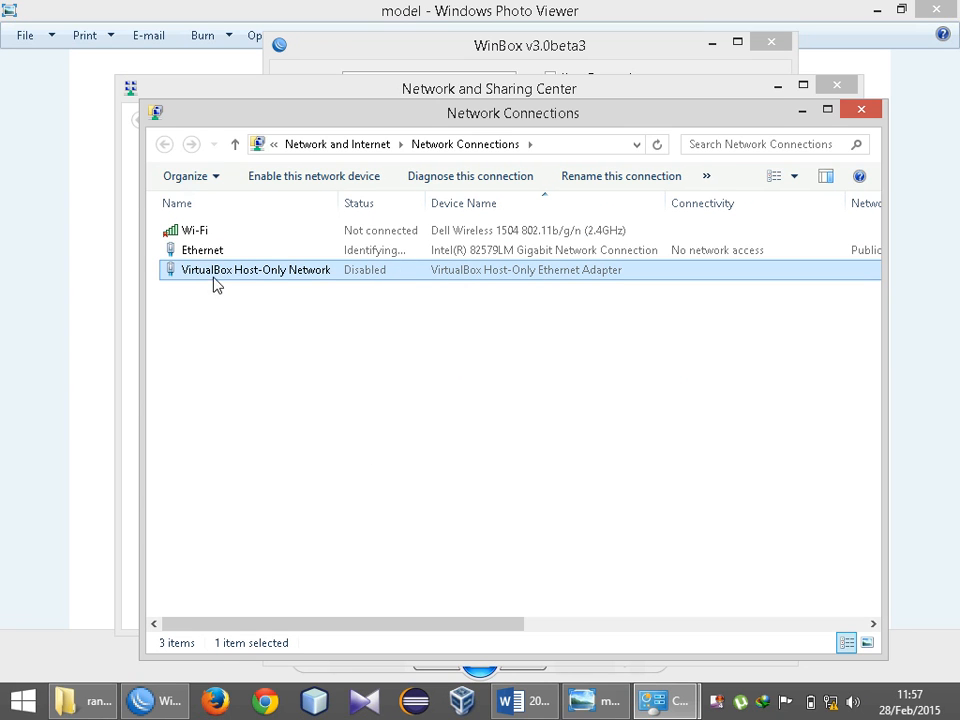
Step: Switch to WinBox, refresh the neighbors and connect to the MikroTik RB750 by MAC address as admin with an empty password
{"action": "left_click", "coordinate": [160, 700]}
{"action": "left_click", "coordinate": [335, 265]}
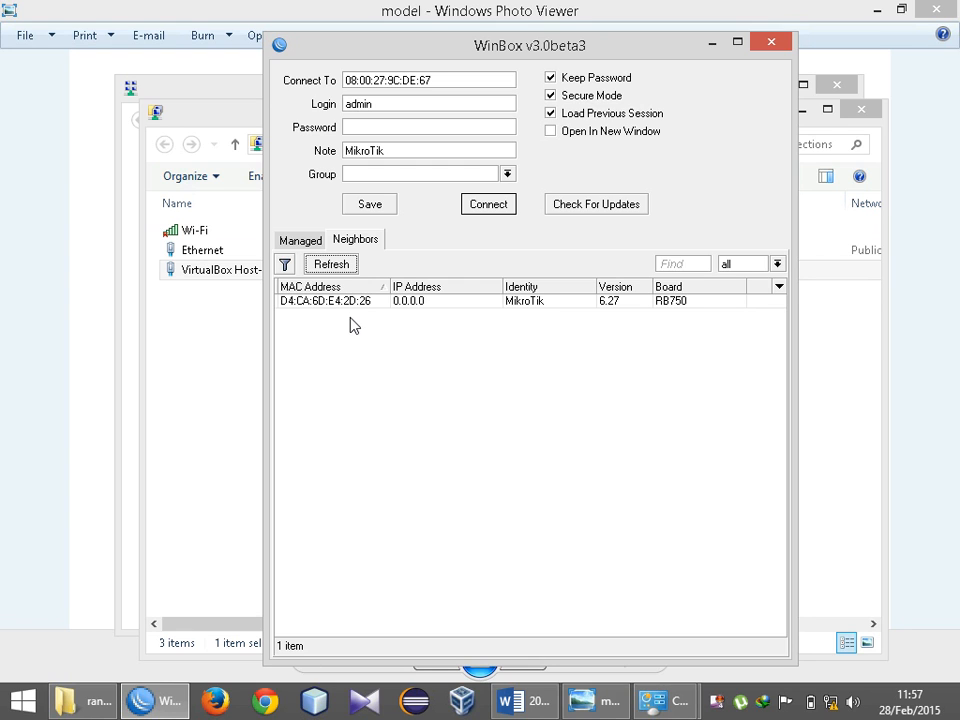
{"action": "left_click", "coordinate": [300, 311]}
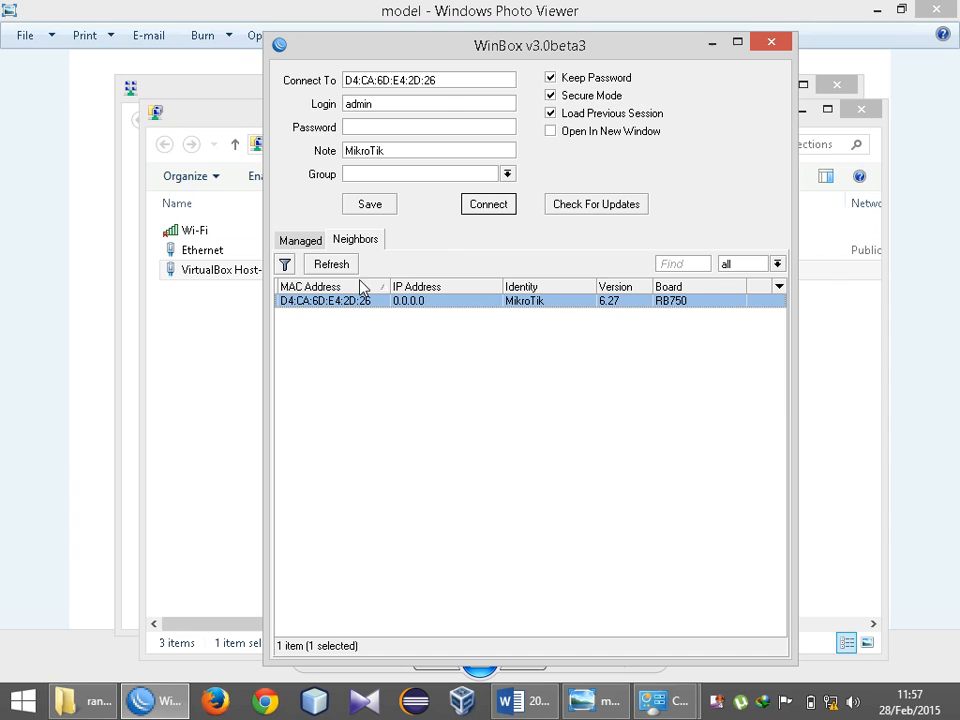
{"action": "left_click_drag", "start_coordinate": [439, 105], "coordinate": [290, 108]}
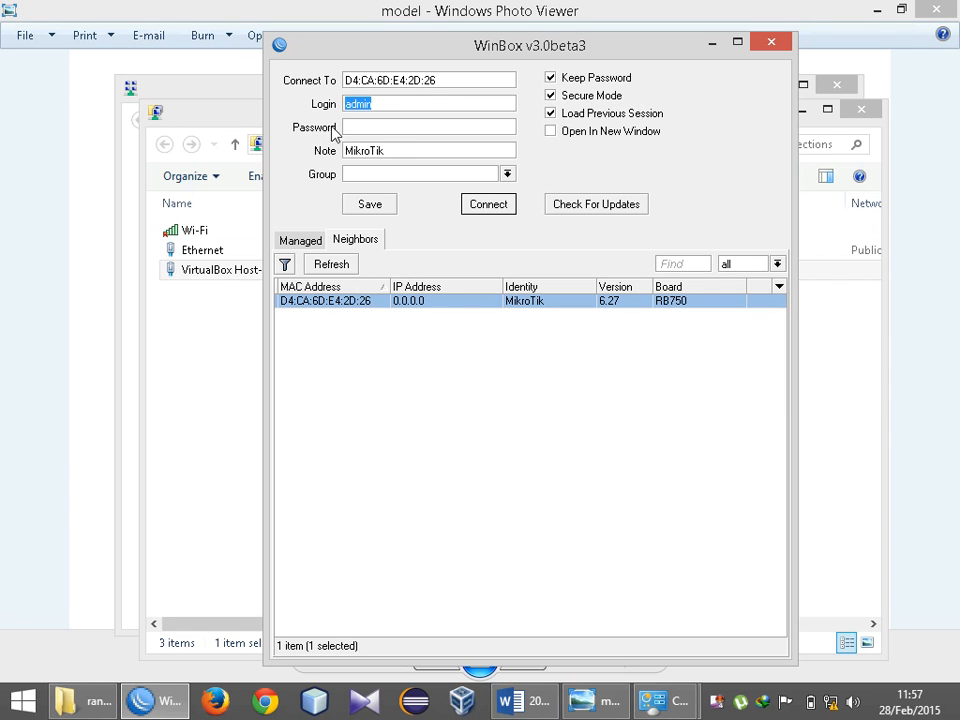
{"action": "left_click", "coordinate": [399, 128]}
{"action": "left_click", "coordinate": [487, 212]}
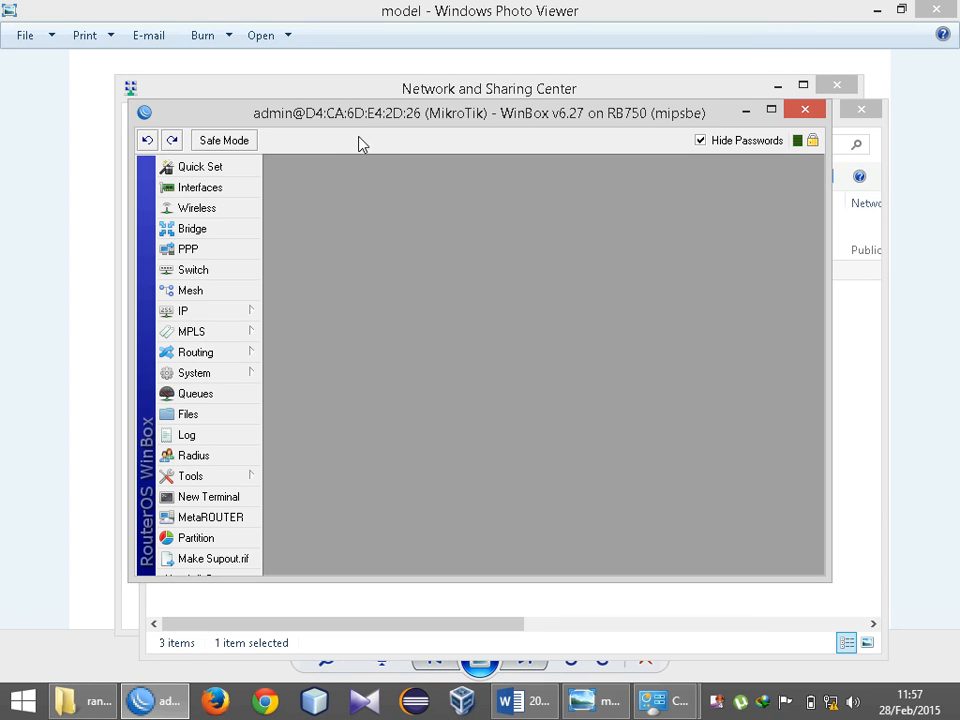
Step: Close the router session, reopen WinBox and connect to the same MAC address again
{"action": "key", "text": "alt+F4"}
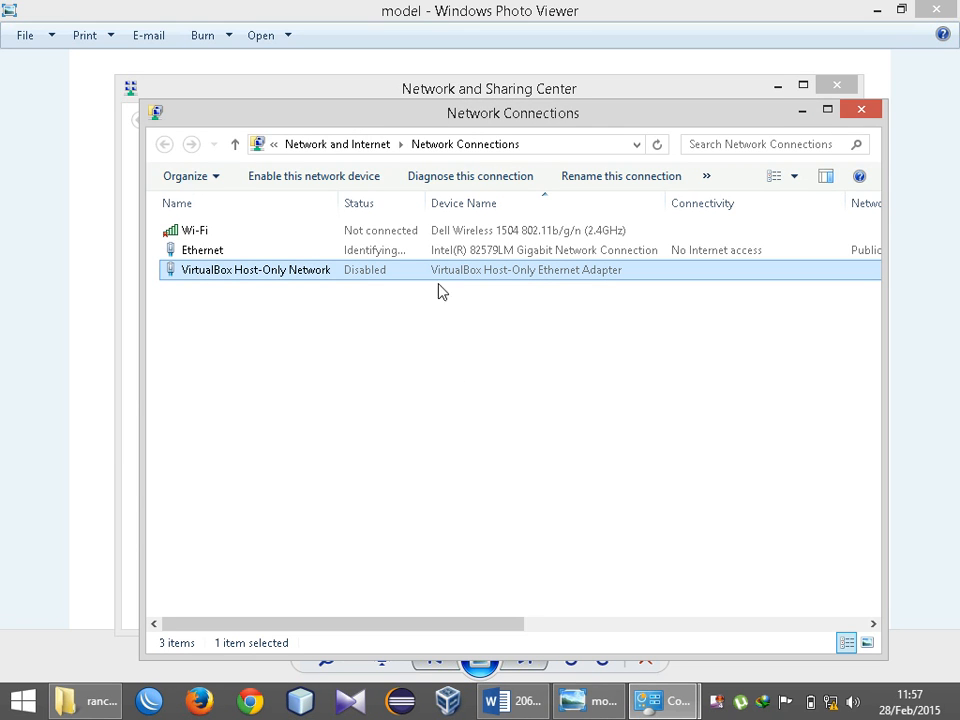
{"action": "left_click", "coordinate": [155, 697]}
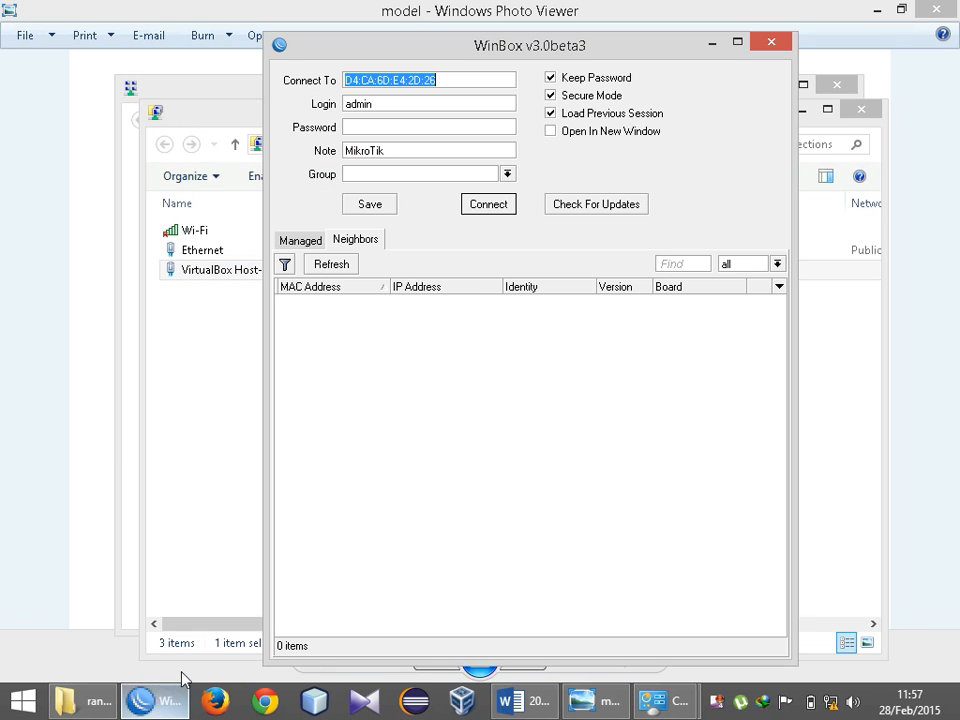
{"action": "left_click", "coordinate": [489, 208]}
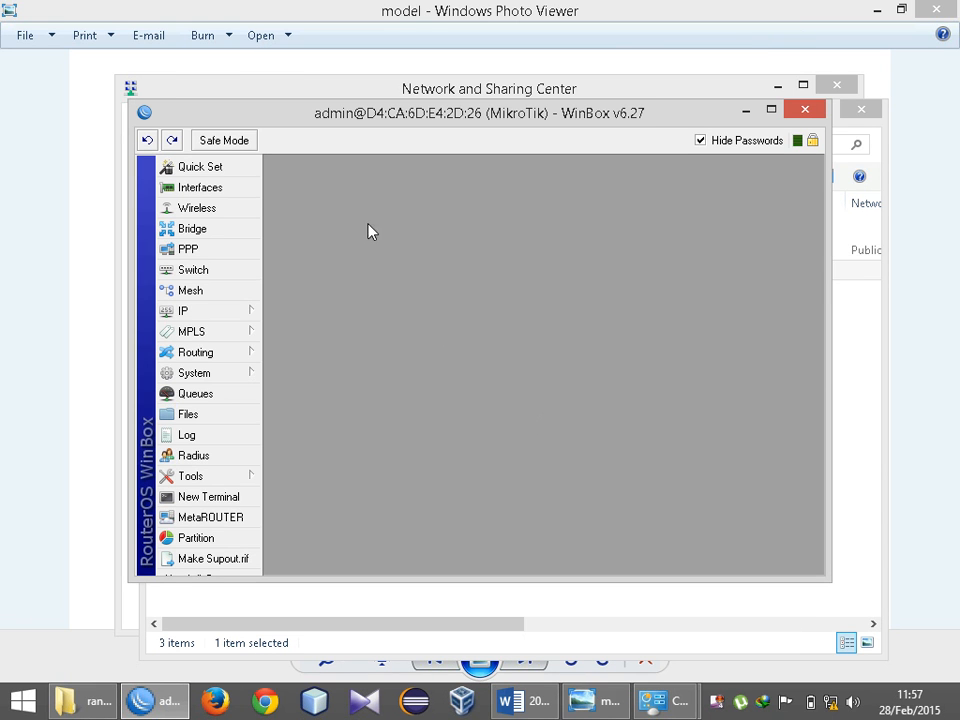
Step: Reset the router's configuration with none of the reset options enabled, and confirm the reset
{"action": "left_click_drag", "start_coordinate": [360, 116], "coordinate": [333, 79]}
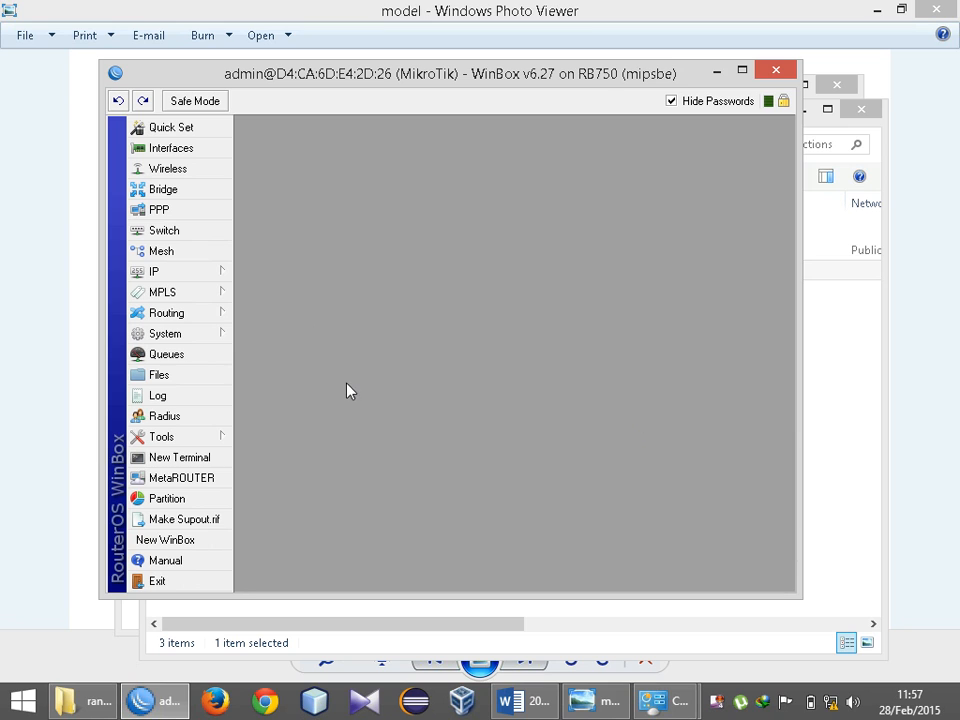
{"action": "left_click", "coordinate": [211, 338]}
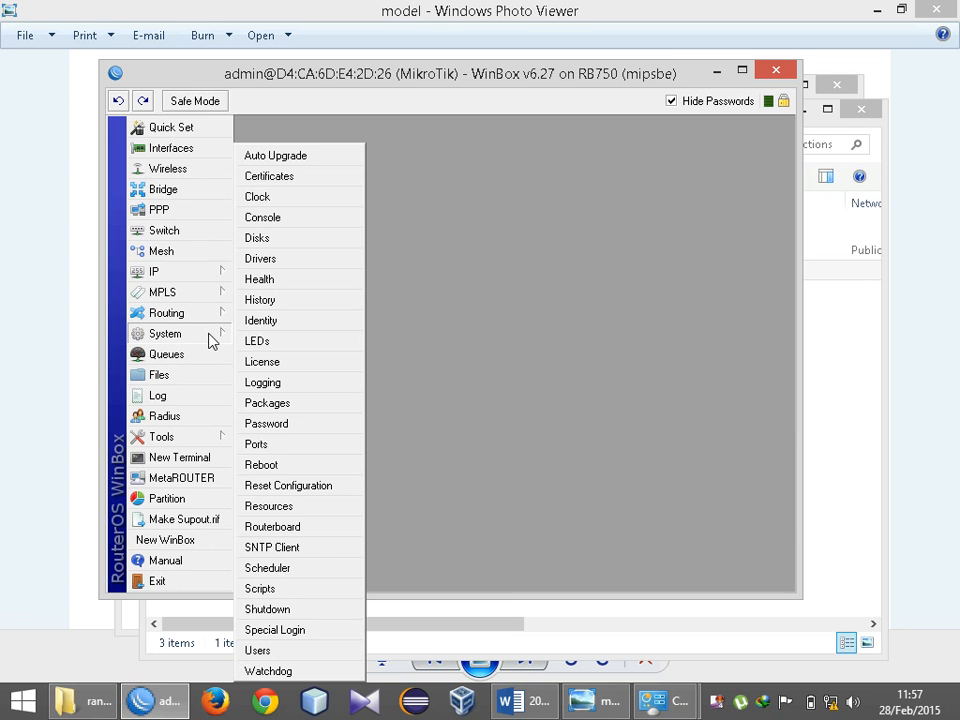
{"action": "left_click", "coordinate": [318, 487]}
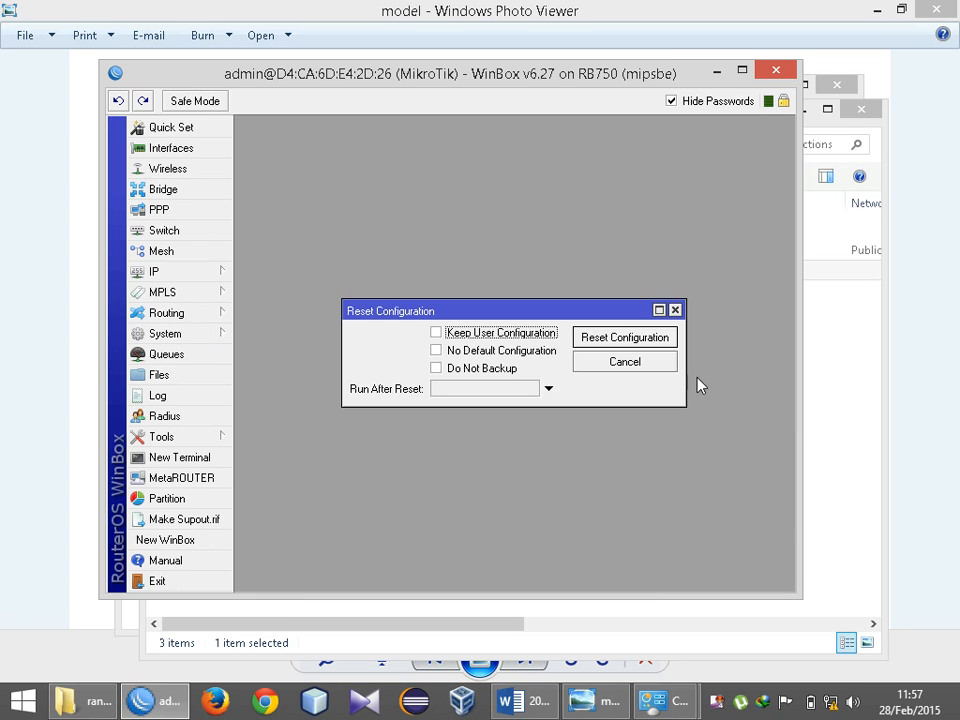
{"action": "left_click", "coordinate": [632, 343]}
{"action": "left_click", "coordinate": [508, 358]}
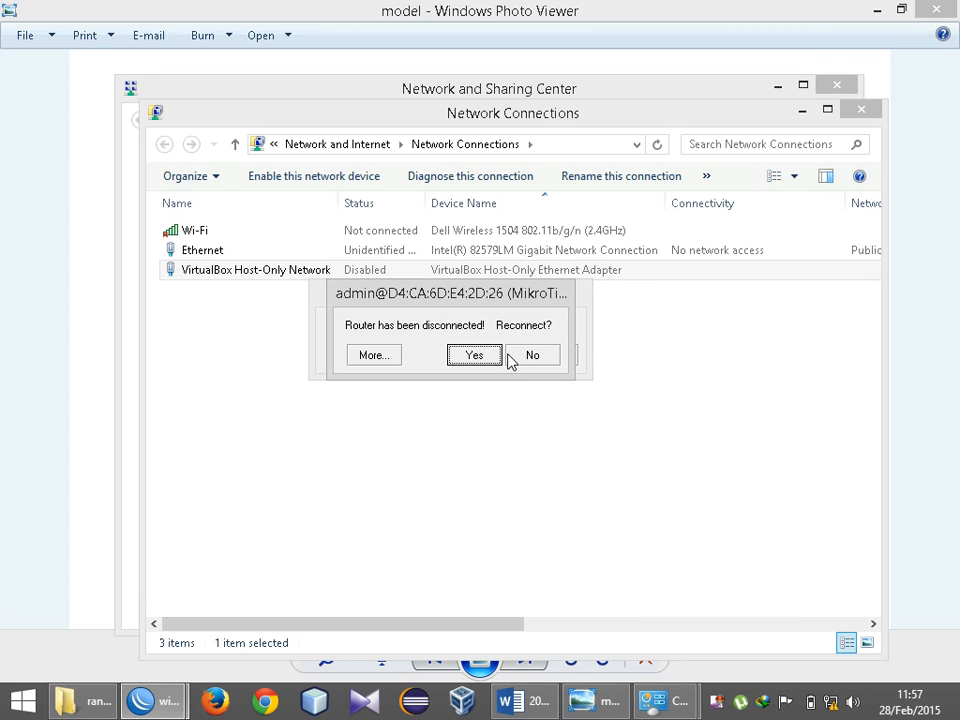
Step: Reconnect to the MikroTik RB750 as admin following the configuration reset
{"action": "left_click", "coordinate": [496, 359]}
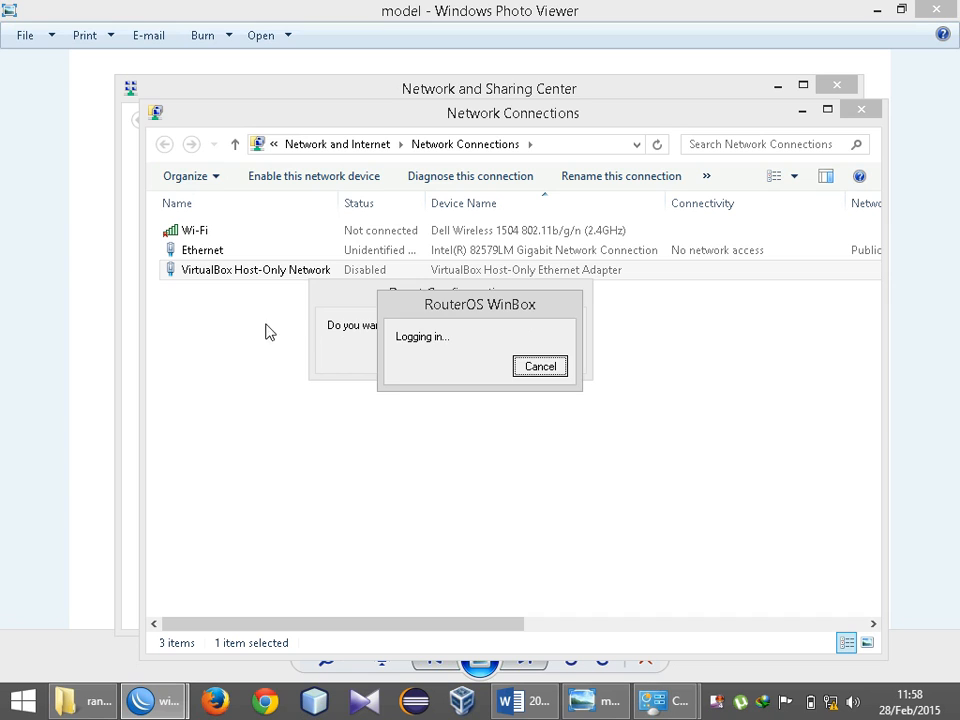
{"action": "left_click", "coordinate": [489, 356]}
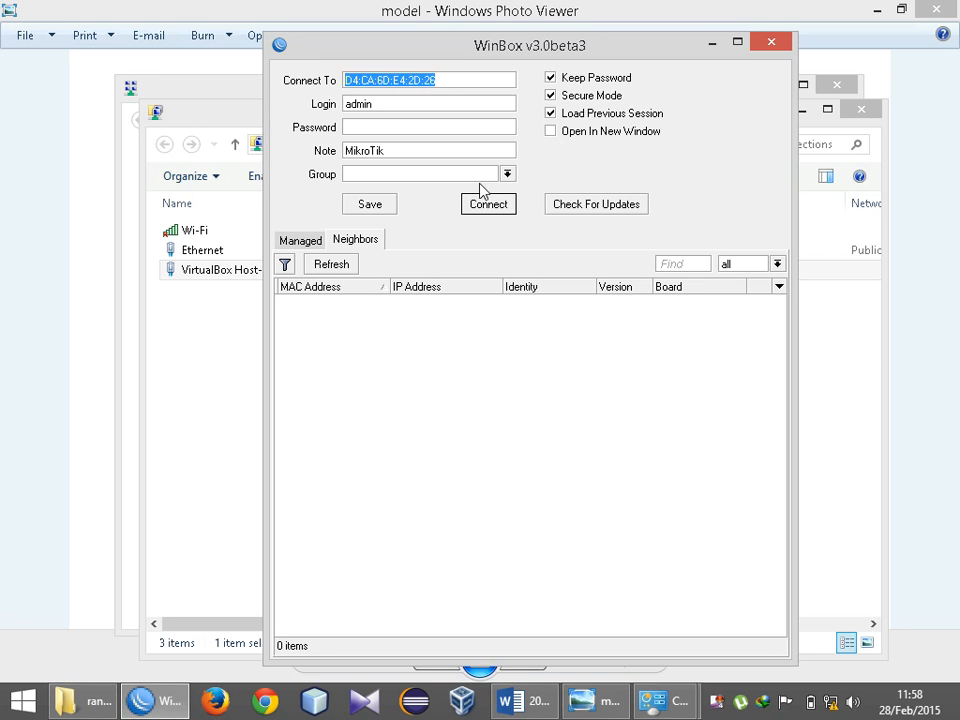
{"action": "left_click", "coordinate": [486, 207]}
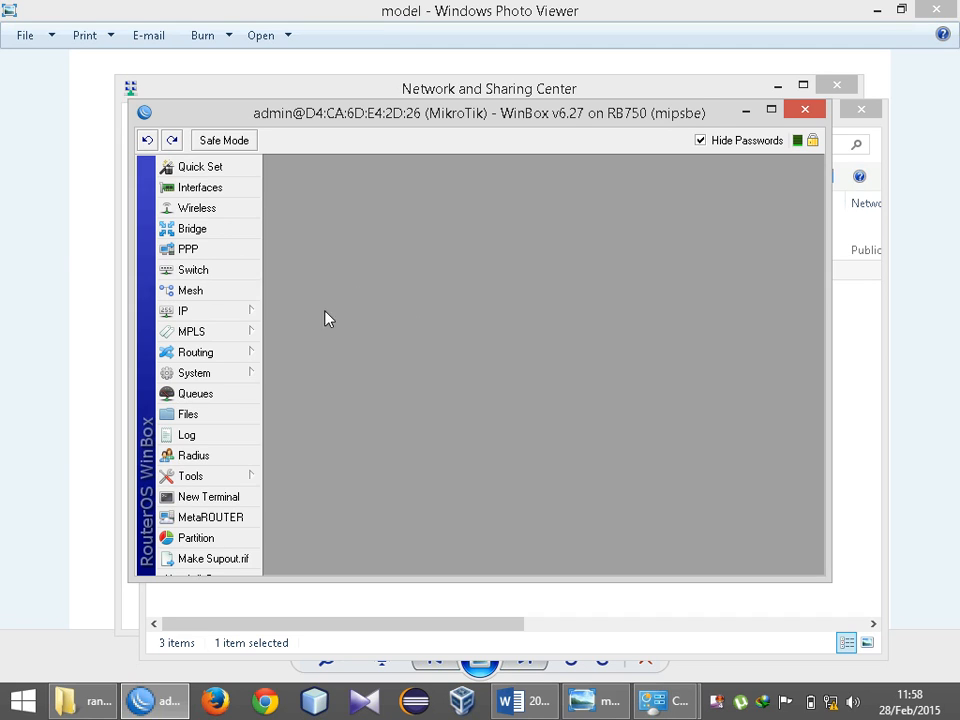
Step: Check the router's IP address list for existing addresses and close it
{"action": "left_click", "coordinate": [212, 318]}
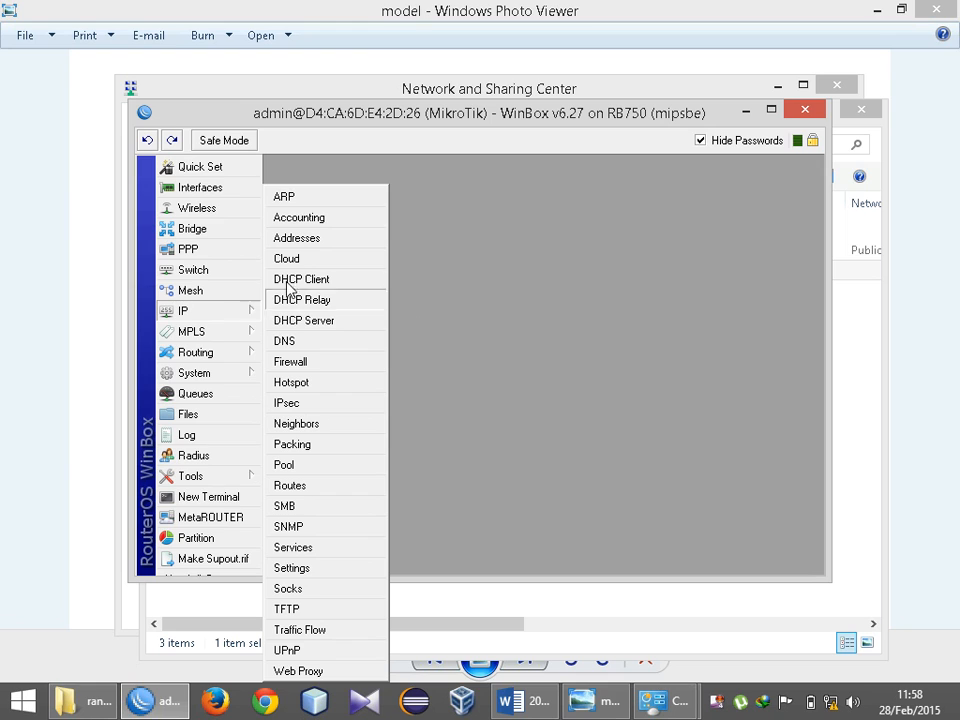
{"action": "left_click", "coordinate": [298, 238]}
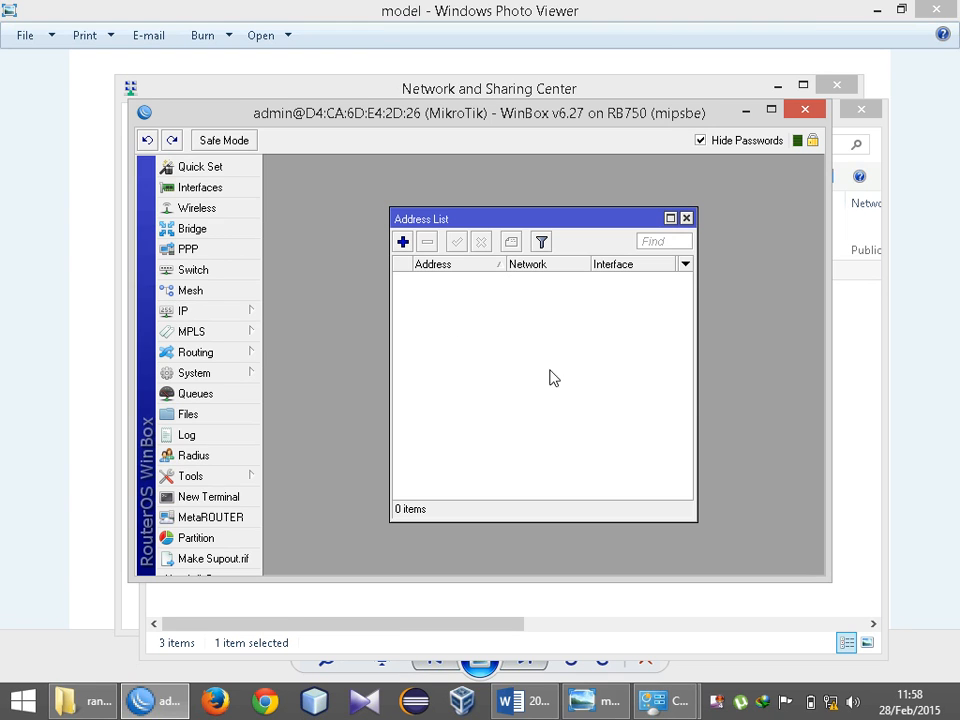
{"action": "left_click", "coordinate": [686, 218]}
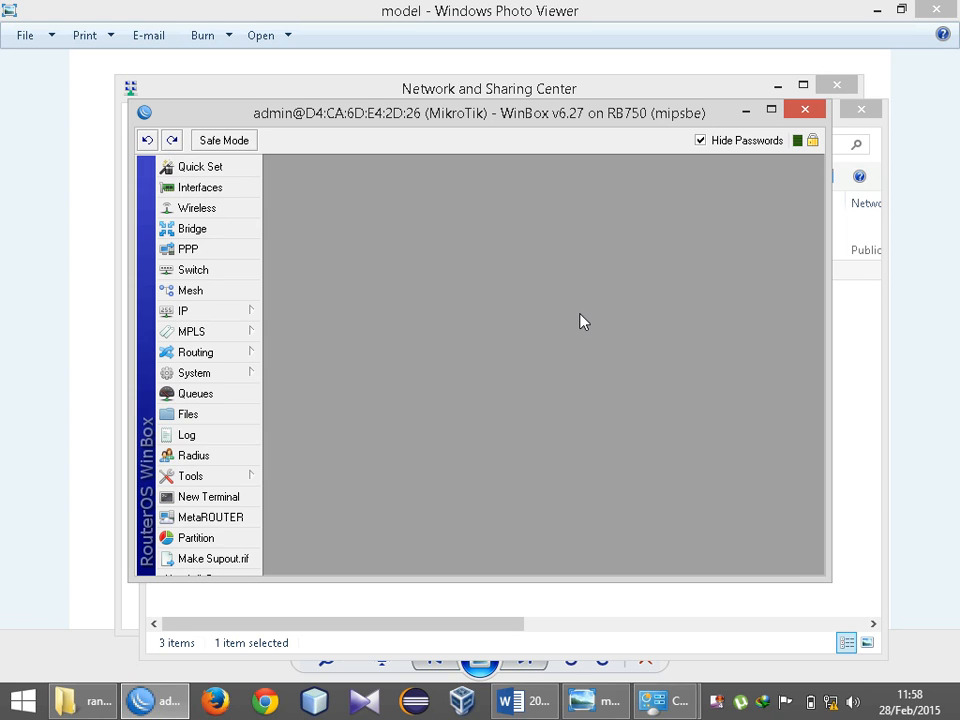
Step: Consult the network diagram in Windows Photo Viewer, return to WinBox and add a DHCP client on interface ether1
{"action": "left_click", "coordinate": [96, 330]}
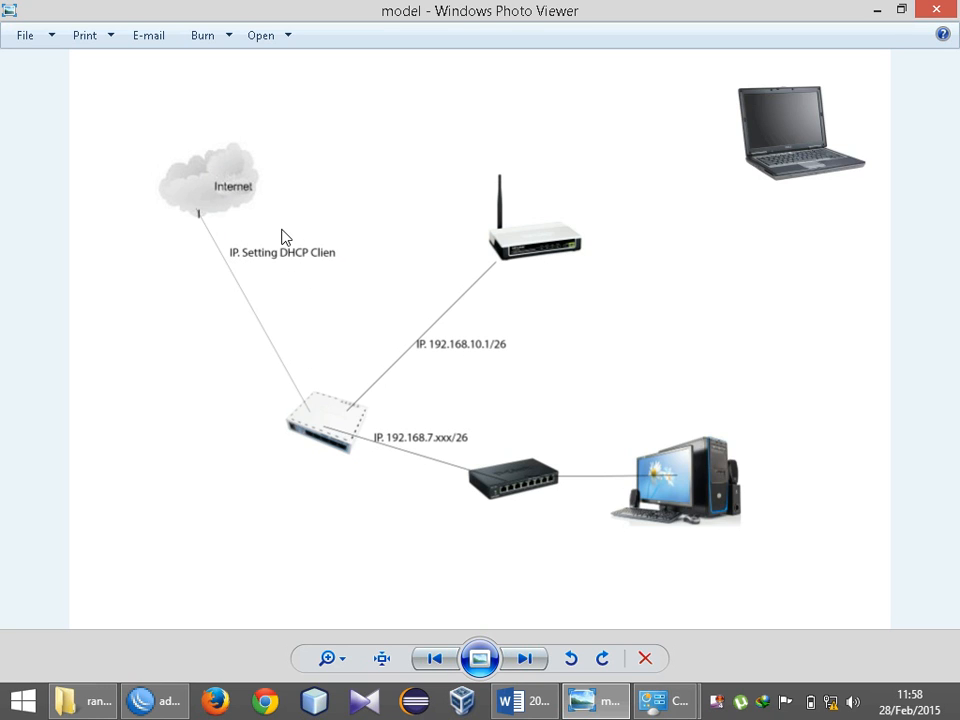
{"action": "left_click", "coordinate": [155, 701]}
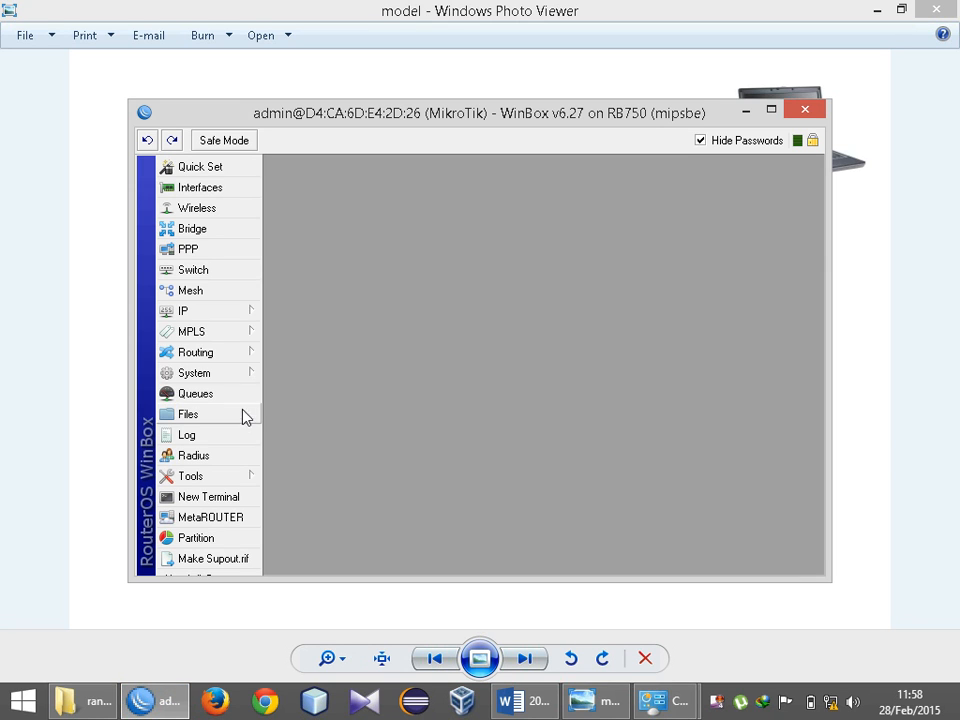
{"action": "left_click", "coordinate": [242, 312]}
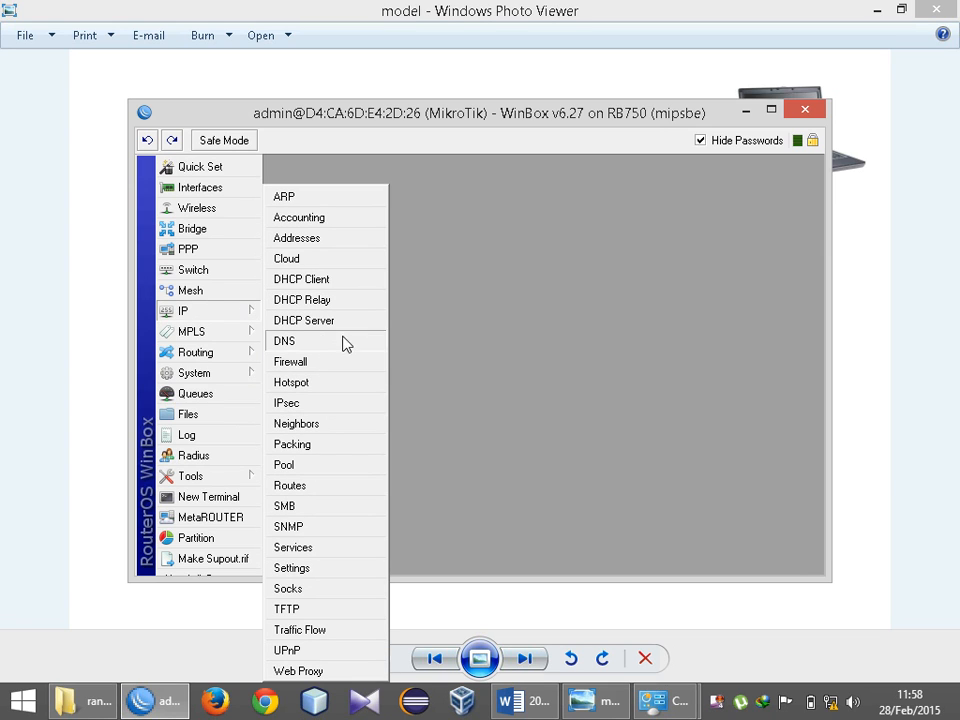
{"action": "left_click", "coordinate": [343, 280]}
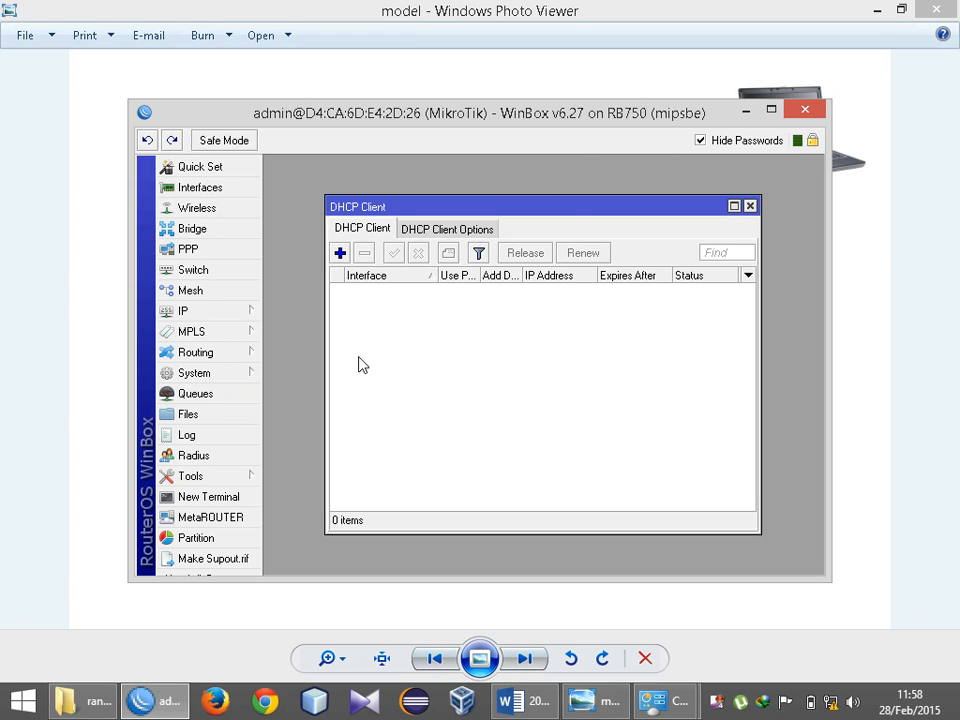
{"action": "left_click", "coordinate": [340, 253]}
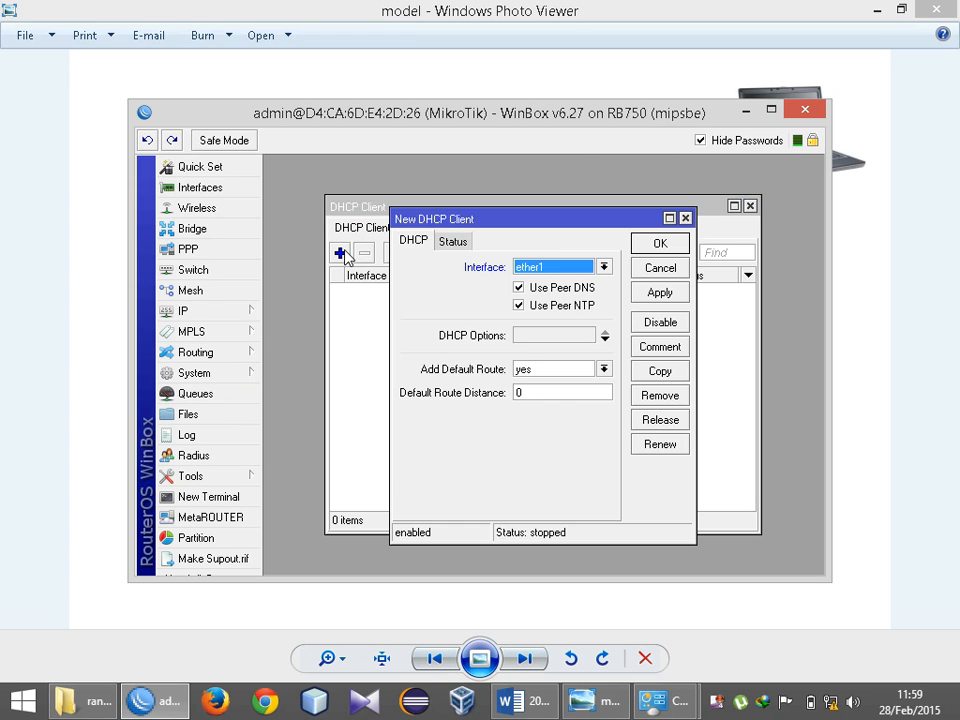
{"action": "left_click", "coordinate": [603, 267]}
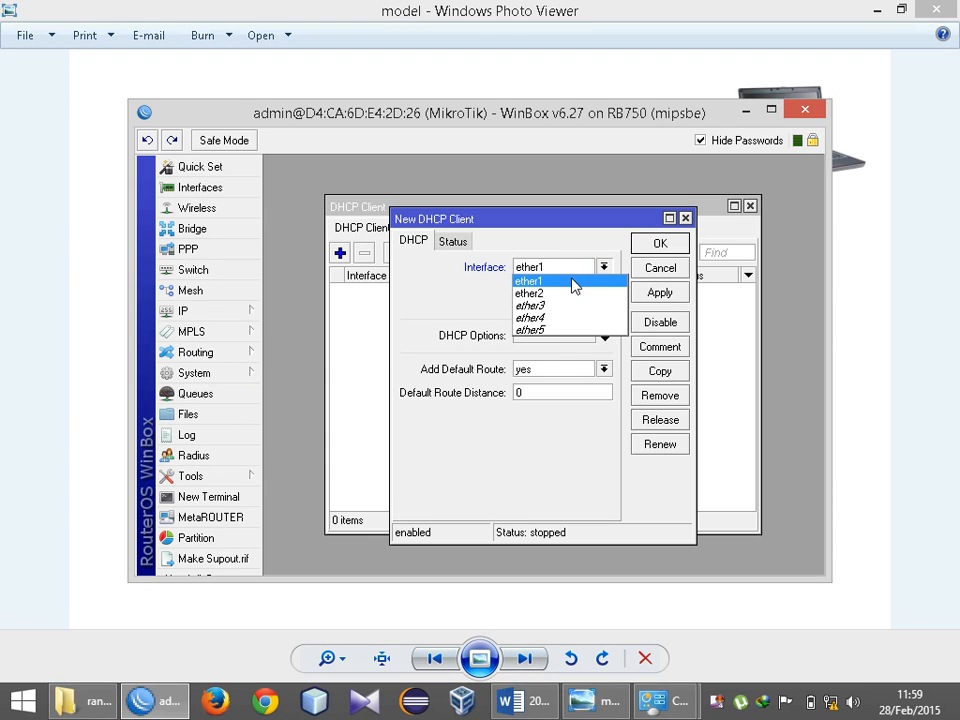
{"action": "left_click", "coordinate": [574, 283]}
{"action": "left_click", "coordinate": [574, 266]}
{"action": "left_click", "coordinate": [570, 284]}
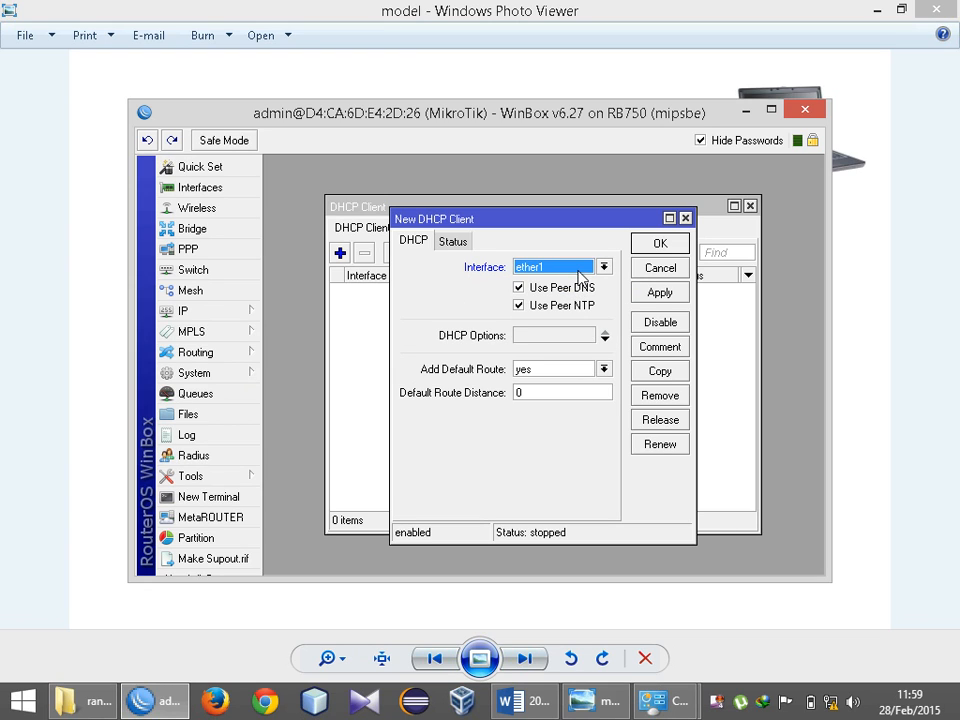
{"action": "left_click", "coordinate": [679, 247]}
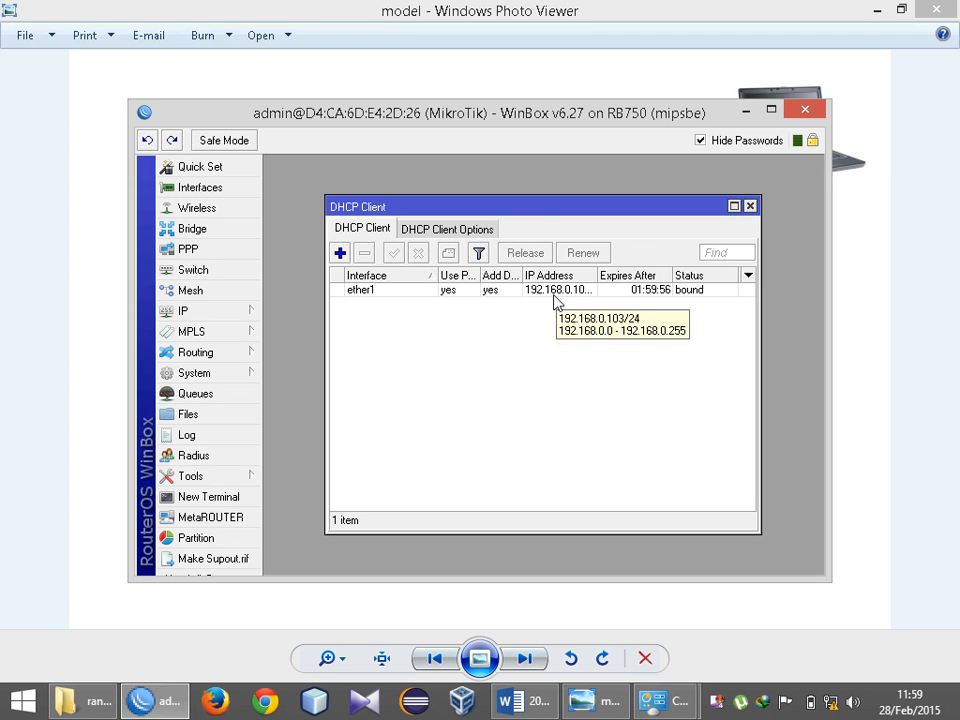
Step: Test the router's internet access by pinging yahoo.com from a new terminal, and close the terminal and DHCP client windows
{"action": "left_click_drag", "start_coordinate": [536, 212], "coordinate": [507, 185]}
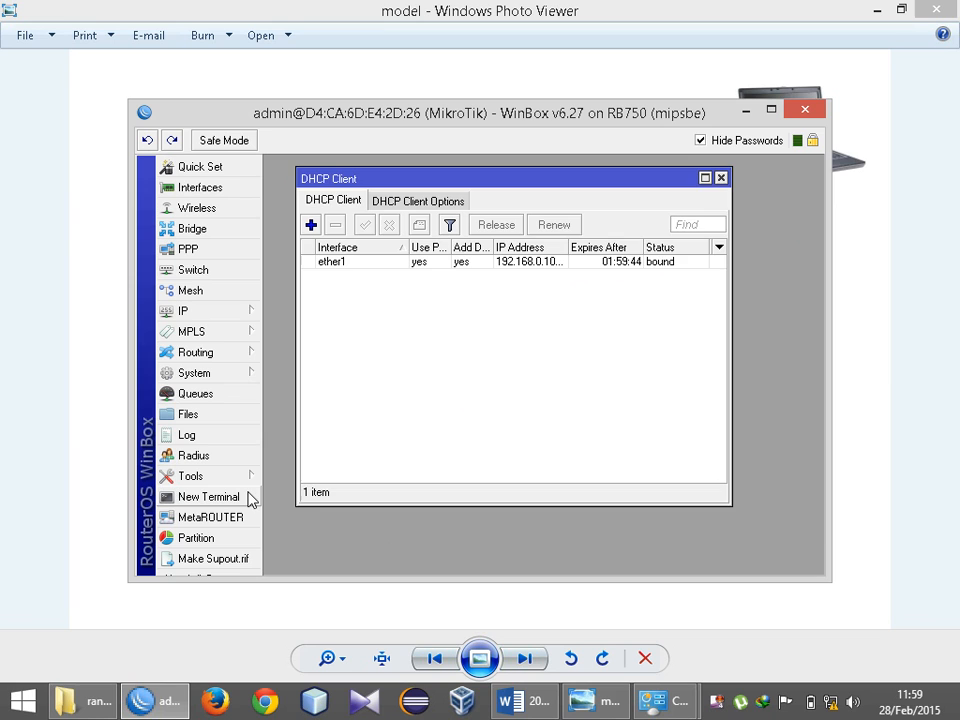
{"action": "left_click", "coordinate": [208, 497]}
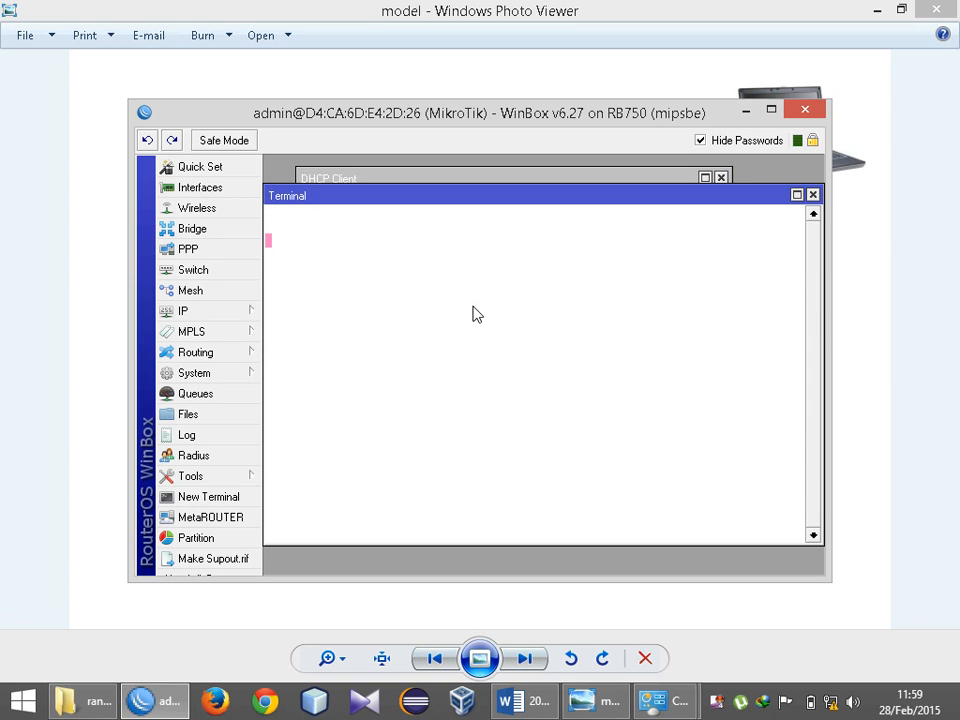
{"action": "type", "text": "ping yahoo.com"}
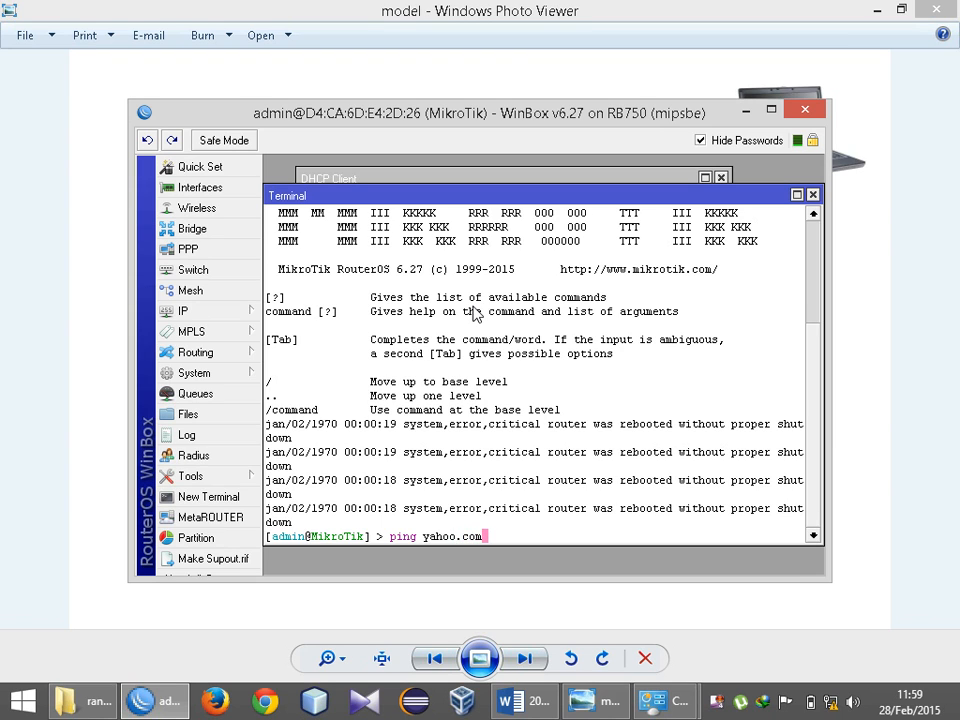
{"action": "key", "text": "Return"}
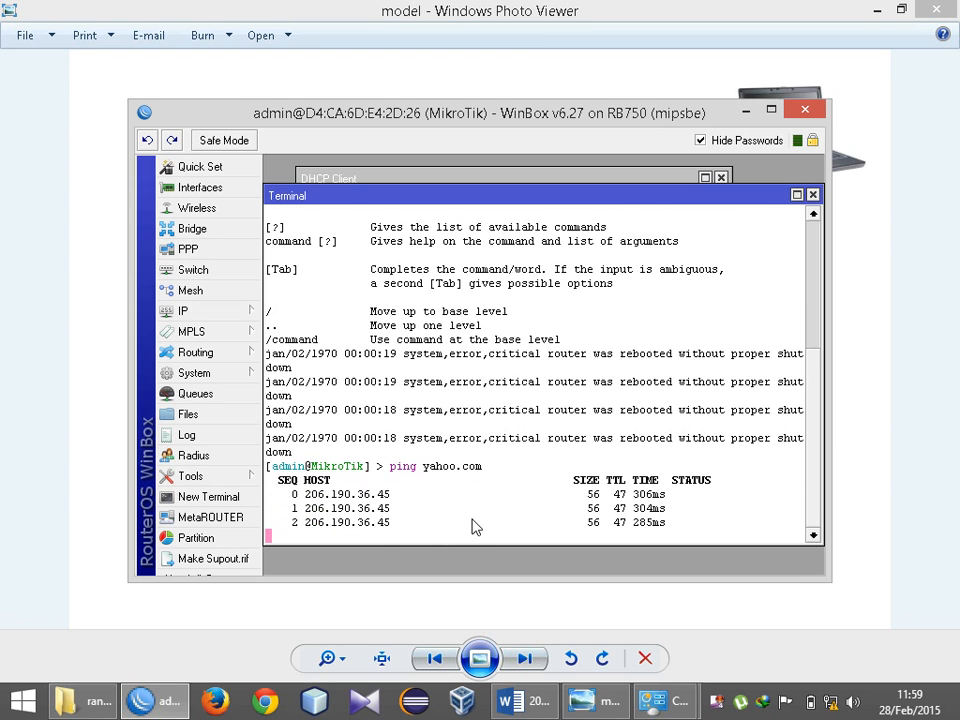
{"action": "left_click", "coordinate": [812, 195]}
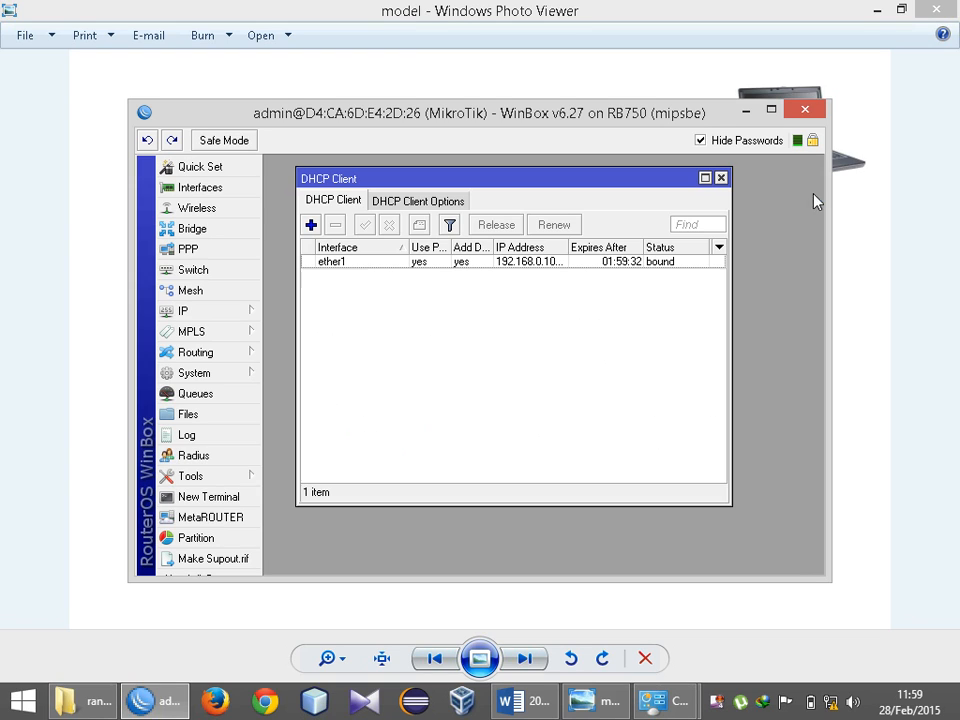
{"action": "left_click", "coordinate": [720, 178]}
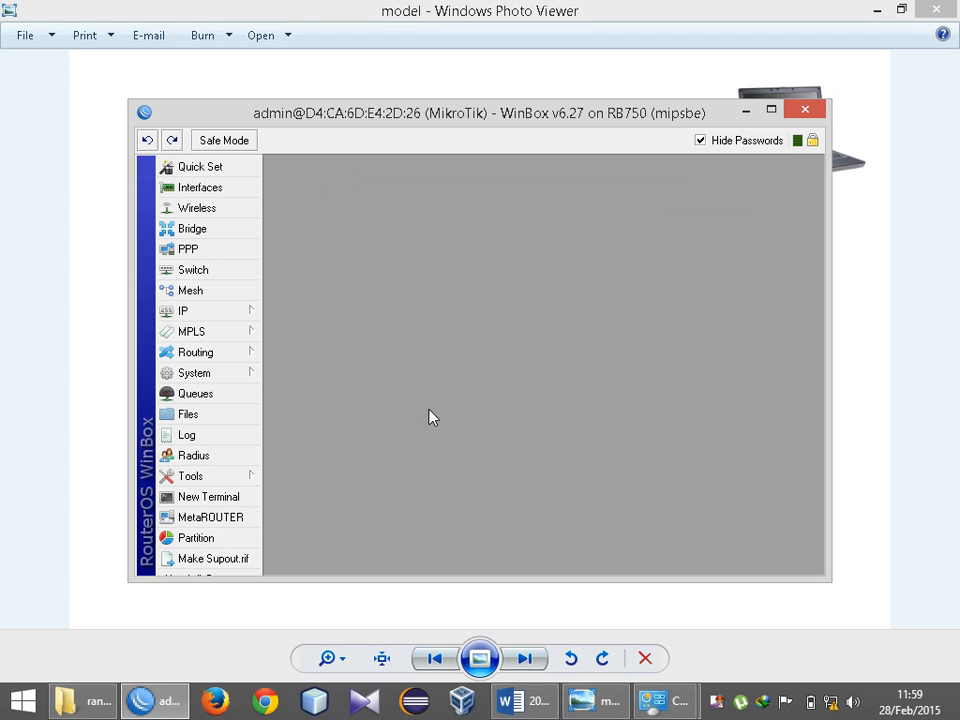
Step: Open Notepad and write the first checklist line "1. set dhcp clien pada eth1"
{"action": "key", "text": "super+r"}
{"action": "type", "text": "notepad"}
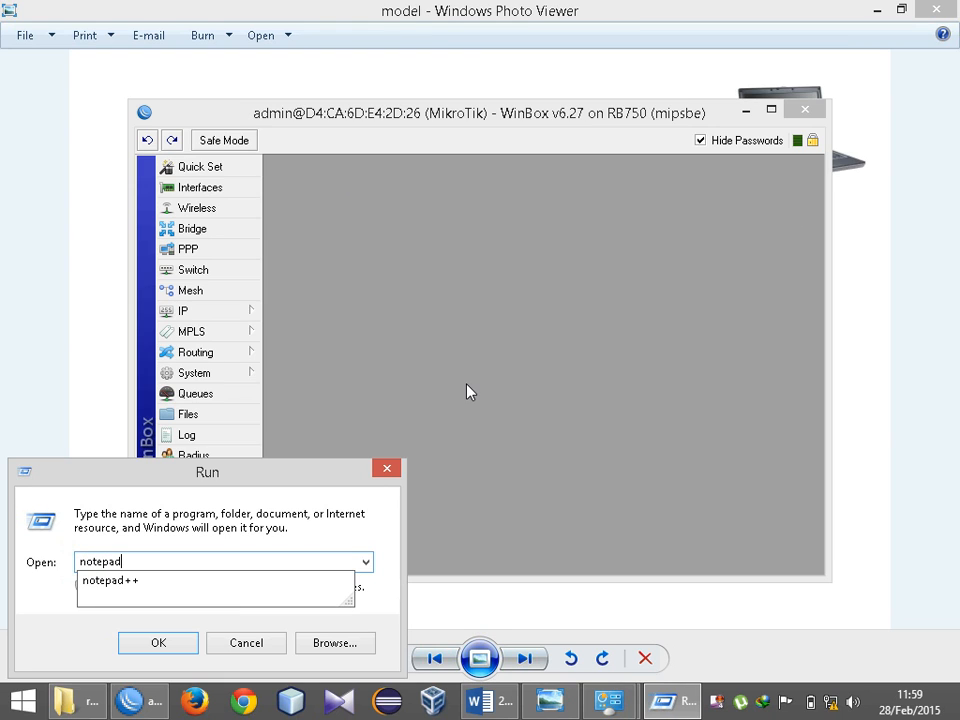
{"action": "key", "text": "Return"}
{"action": "type", "text": "1."}
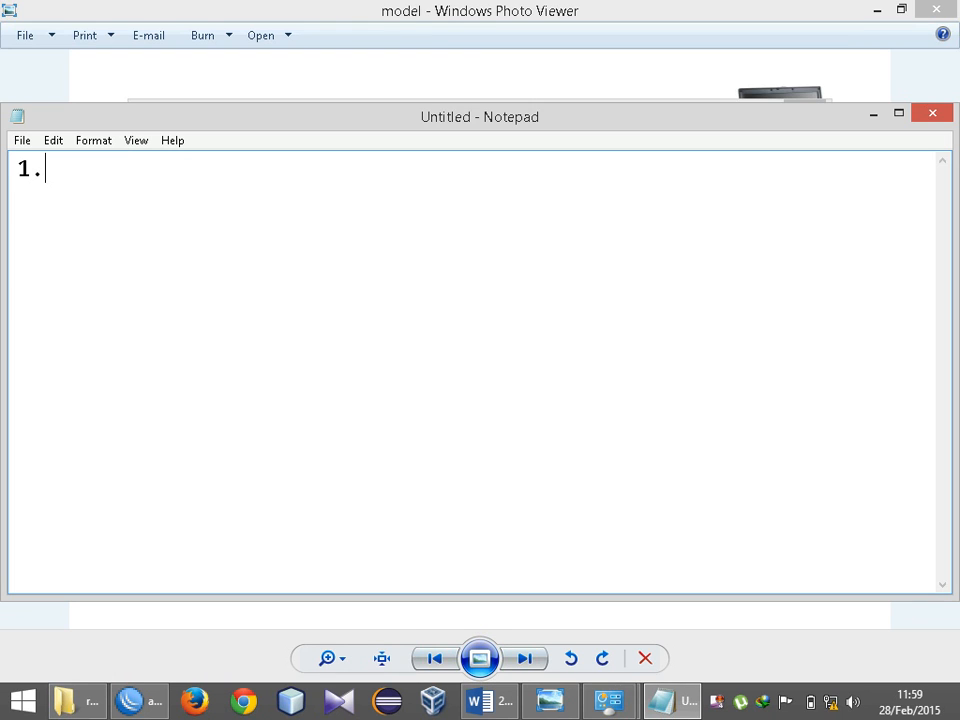
{"action": "type", "text": " set dhcp c"}
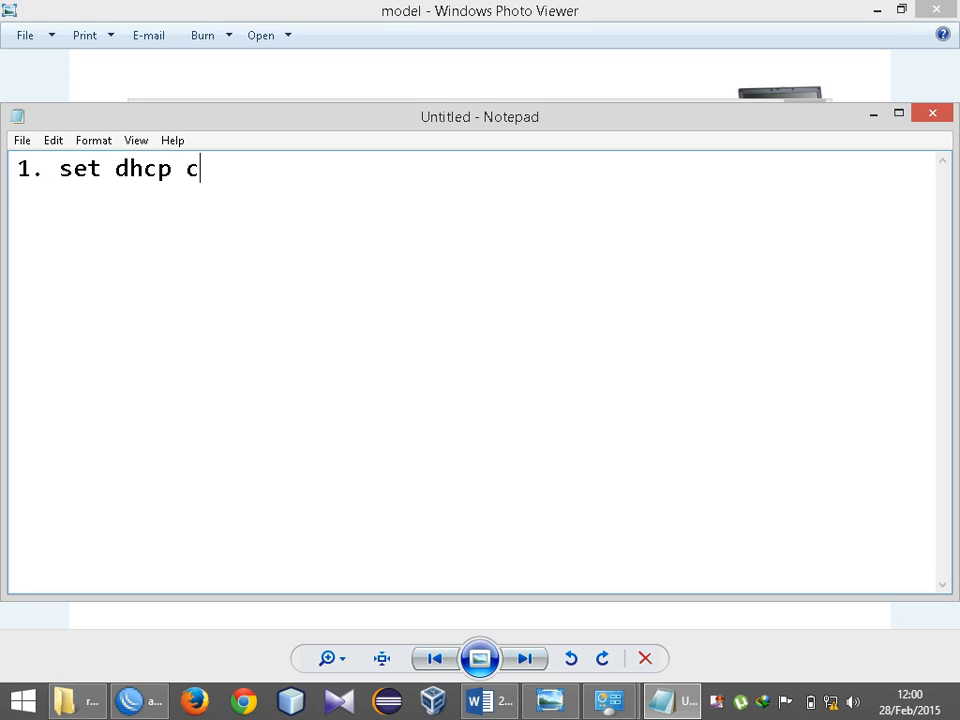
{"action": "type", "text": "lien"}
{"action": "key", "text": "Return"}
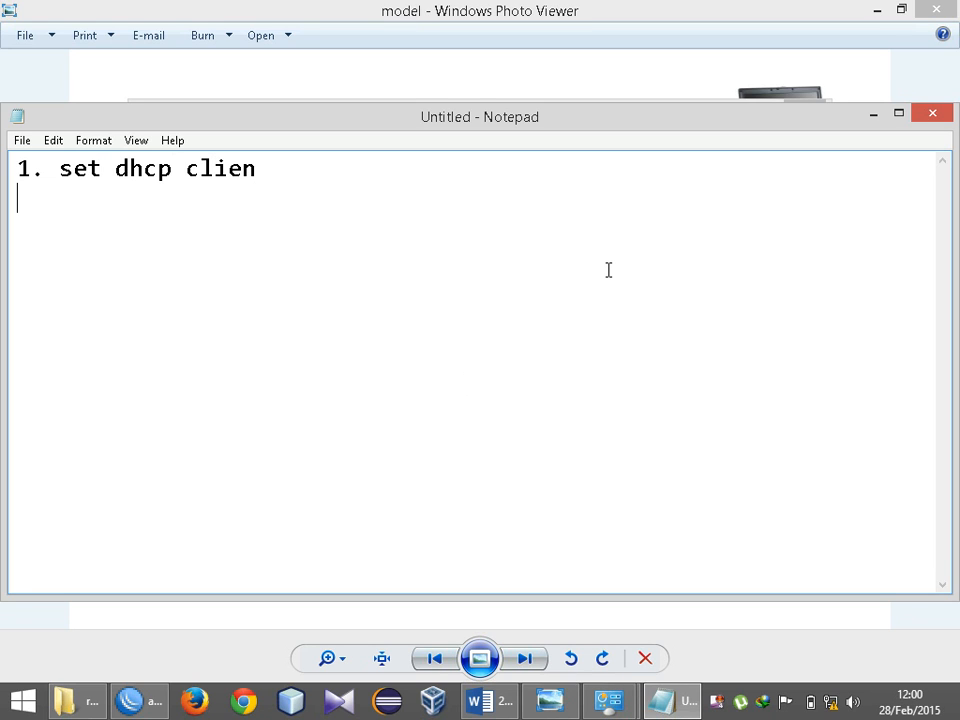
{"action": "type", "text": "2"}
{"action": "key", "text": "BackSpace"}
{"action": "key", "text": "BackSpace"}
{"action": "type", "text": "pada eth1"}
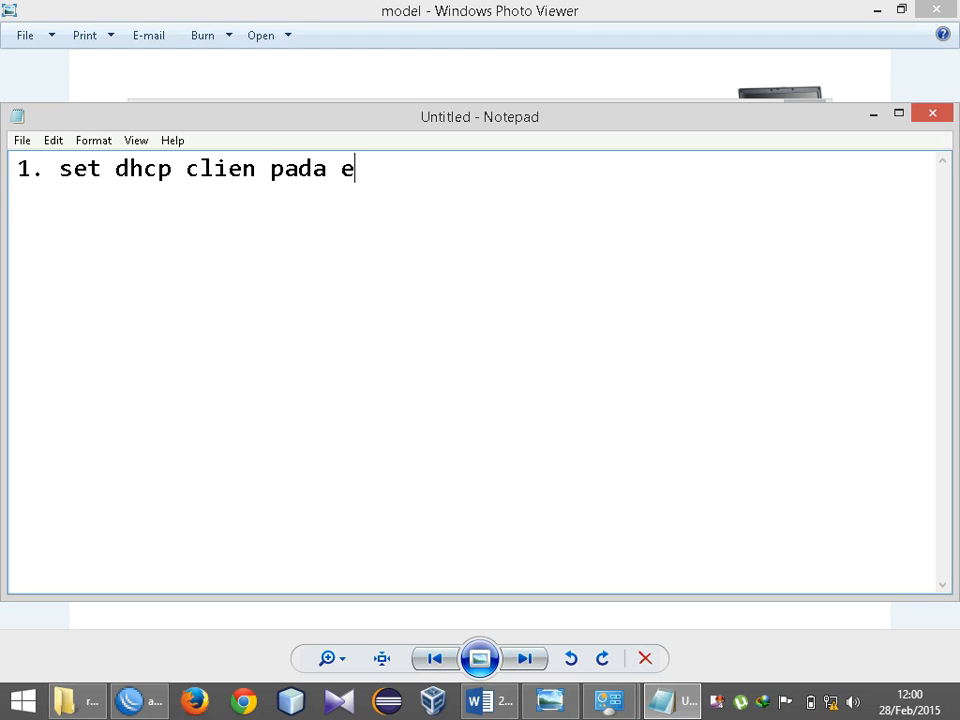
Step: Add the second checklist line "2. setting NAT" to the notes
{"action": "key", "text": "Return"}
{"action": "type", "text": "2."}
{"action": "type", "text": "setting NAT"}
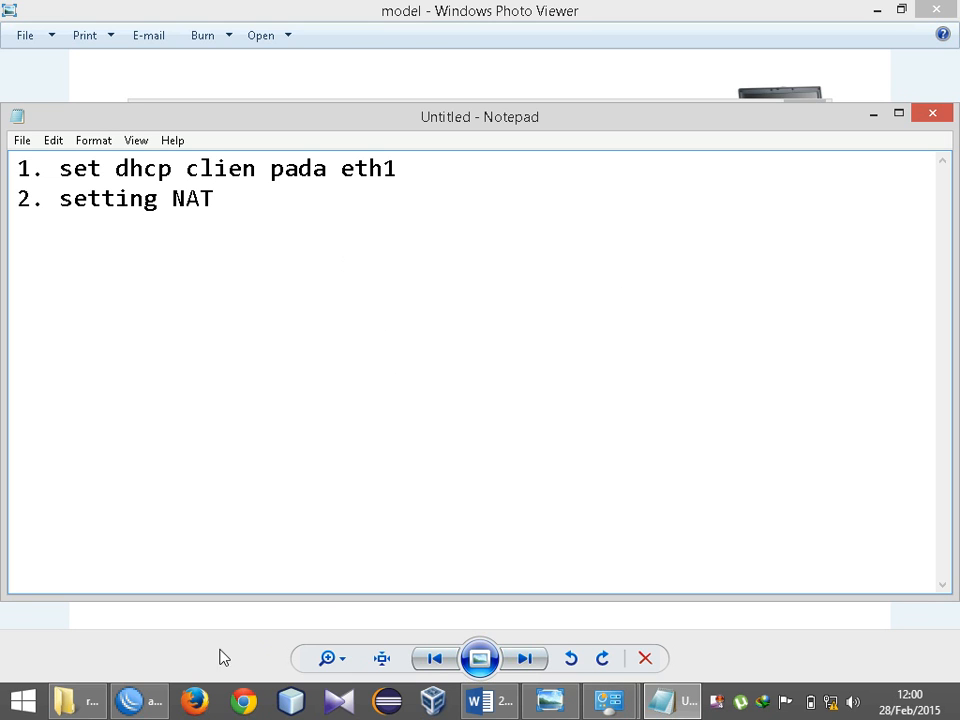
Step: Switch to WinBox and add a firewall NAT rule with chain srcnat and action masquerade
{"action": "left_click", "coordinate": [147, 705]}
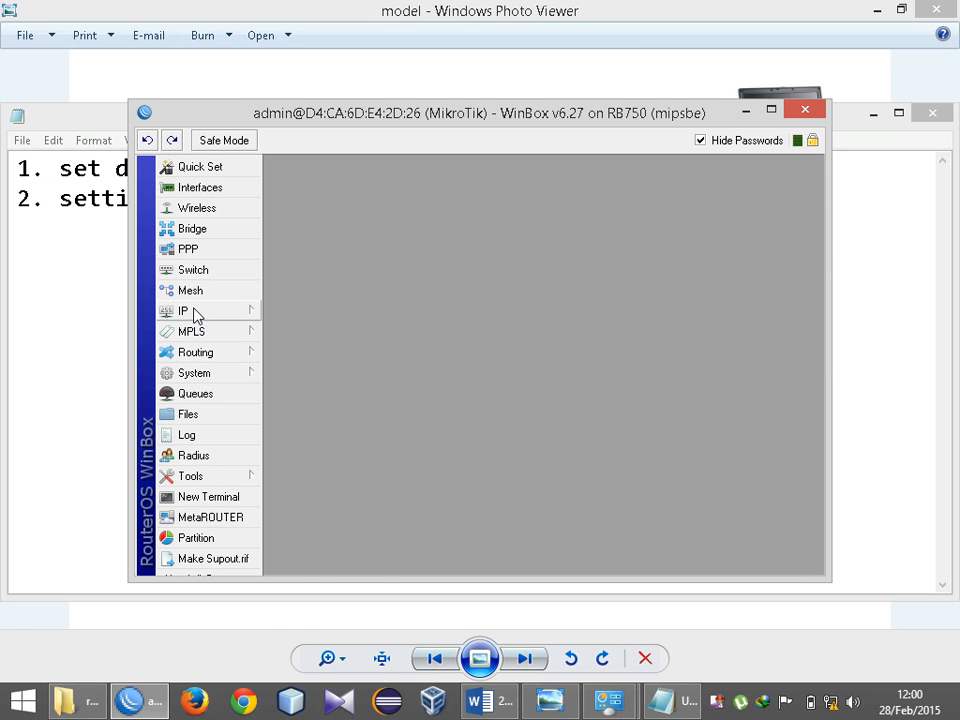
{"action": "left_click", "coordinate": [195, 315]}
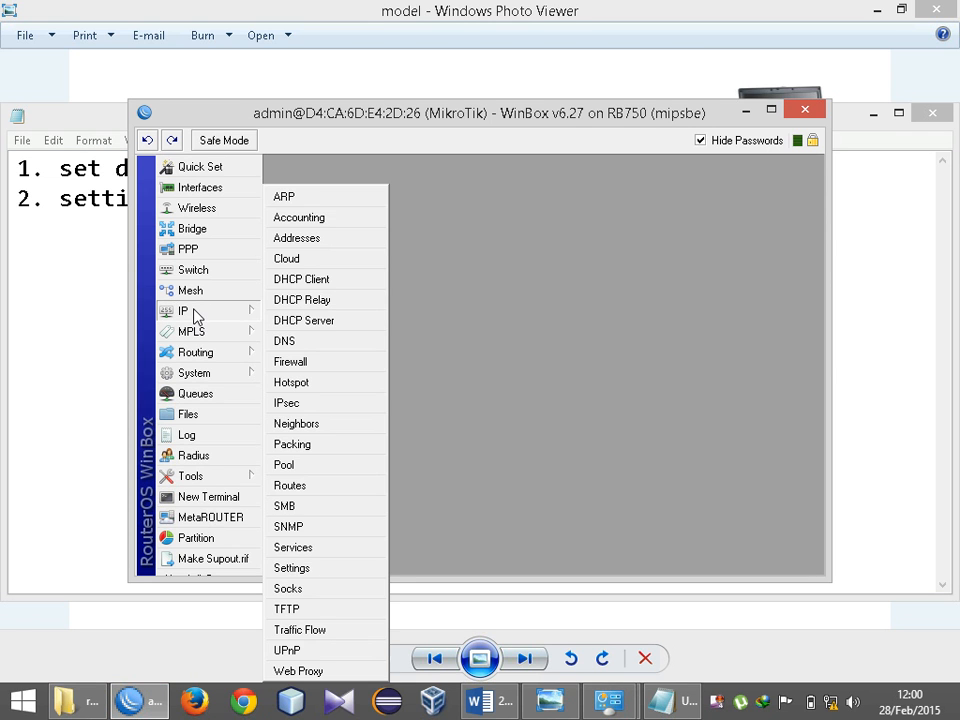
{"action": "left_click", "coordinate": [349, 364]}
{"action": "left_click", "coordinate": [344, 230]}
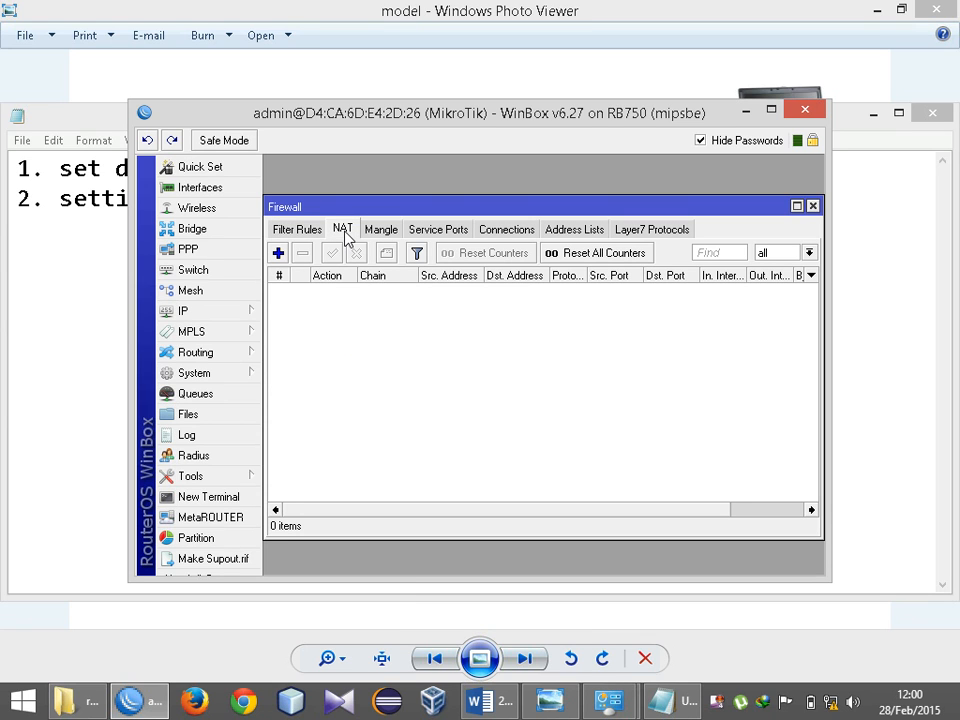
{"action": "left_click", "coordinate": [277, 254]}
{"action": "left_click", "coordinate": [405, 214]}
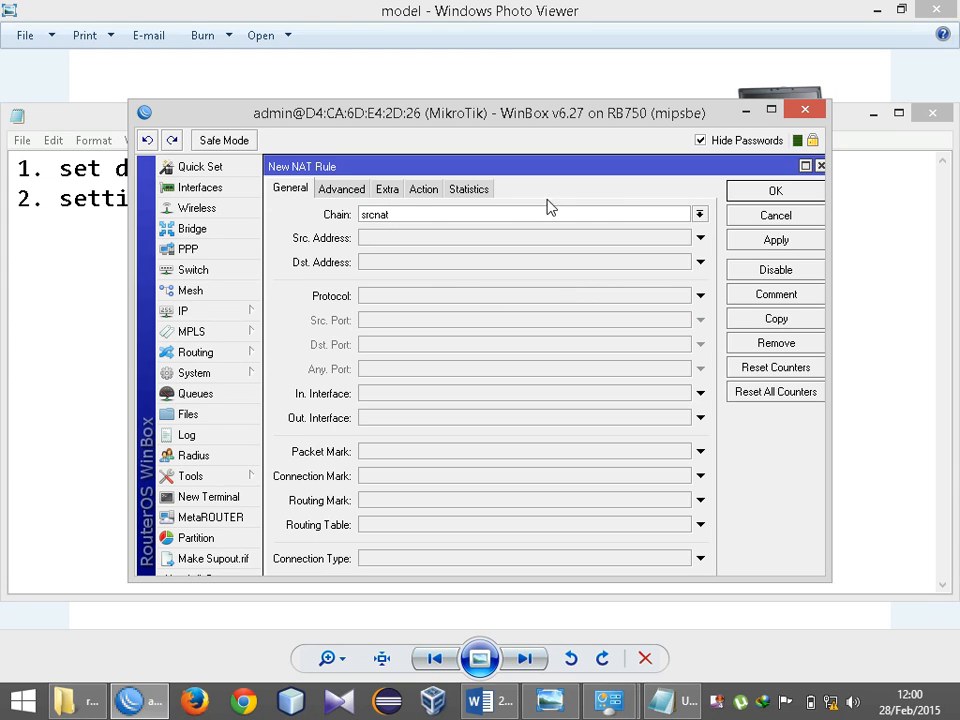
{"action": "left_click", "coordinate": [424, 190]}
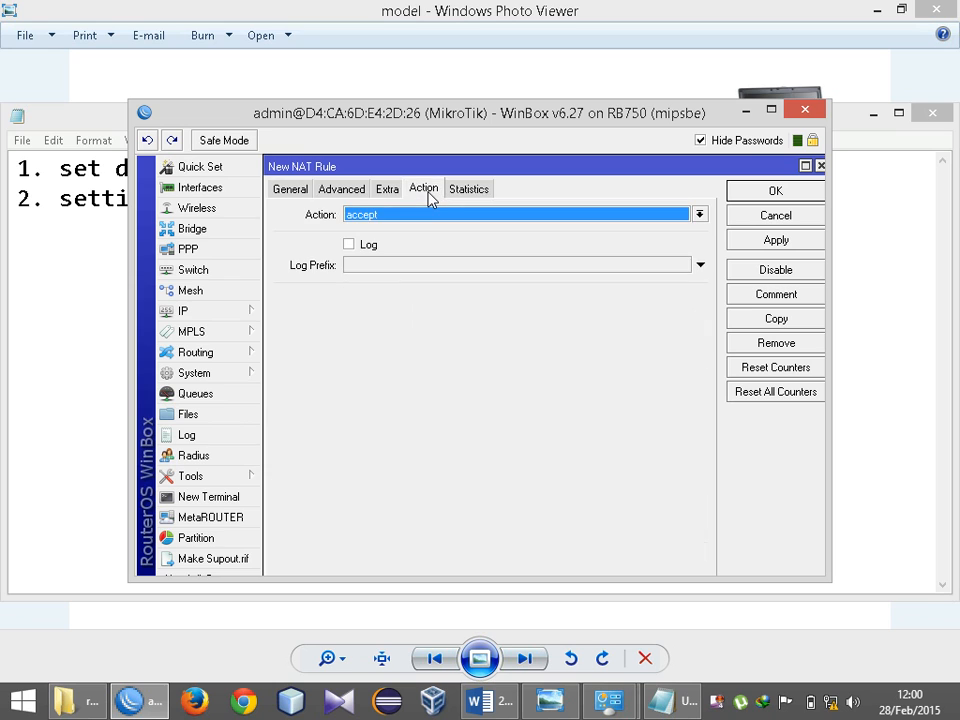
{"action": "left_click", "coordinate": [431, 217]}
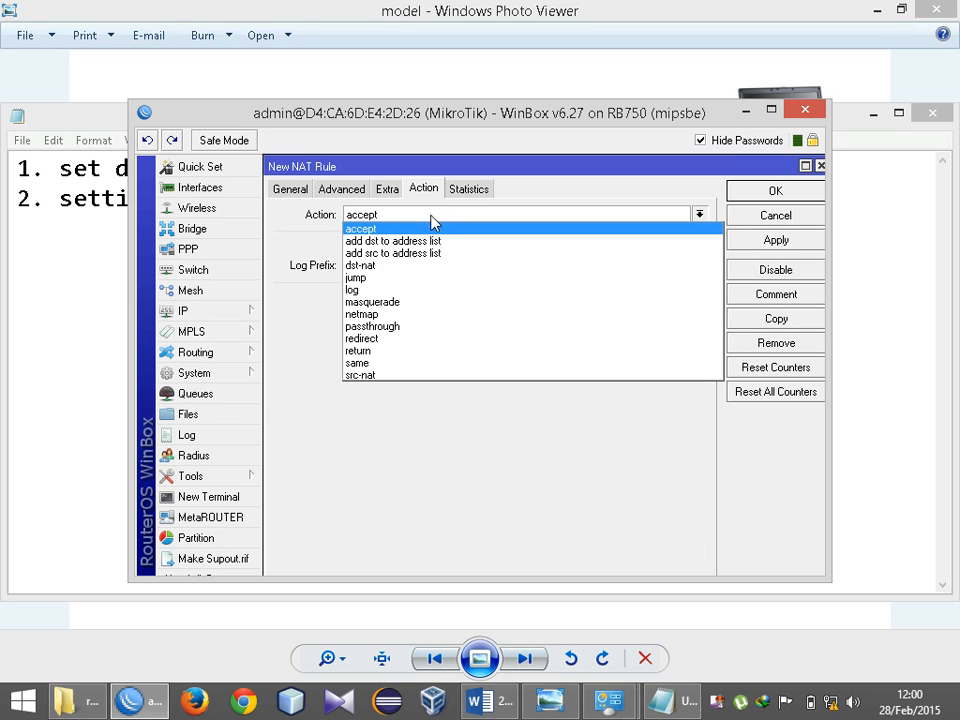
{"action": "left_click", "coordinate": [433, 311]}
{"action": "left_click", "coordinate": [749, 193]}
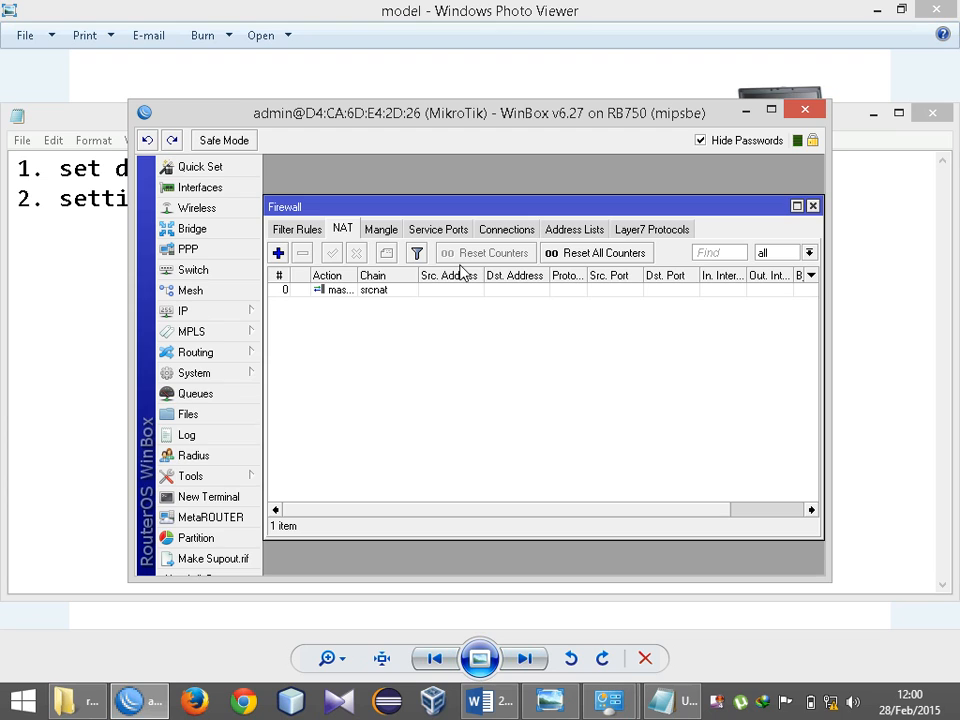
Step: Return to Notepad and add the third checklist line "3. setting ip eth2 dan eth3"
{"action": "left_click", "coordinate": [73, 315]}
{"action": "left_click", "coordinate": [376, 206]}
{"action": "key", "text": "Return"}
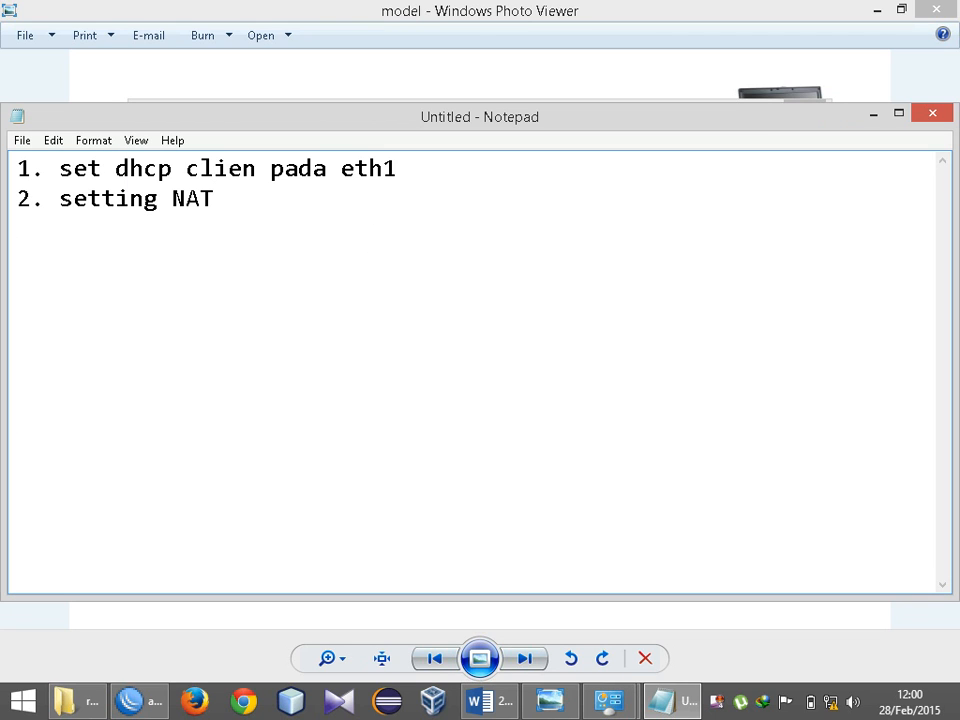
{"action": "type", "text": "3. setting ip "}
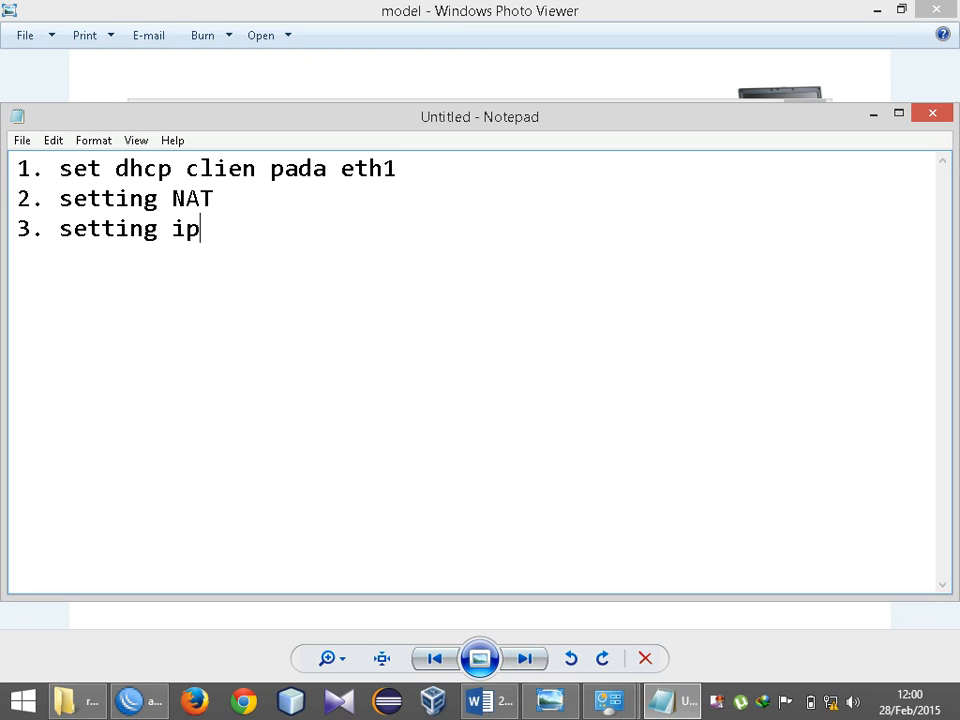
{"action": "type", "text": "a"}
{"action": "key", "text": "BackSpace"}
{"action": "type", "text": "eth 2"}
{"action": "key", "text": "BackSpace"}
{"action": "key", "text": "BackSpace"}
{"action": "type", "text": "2 dan et"}
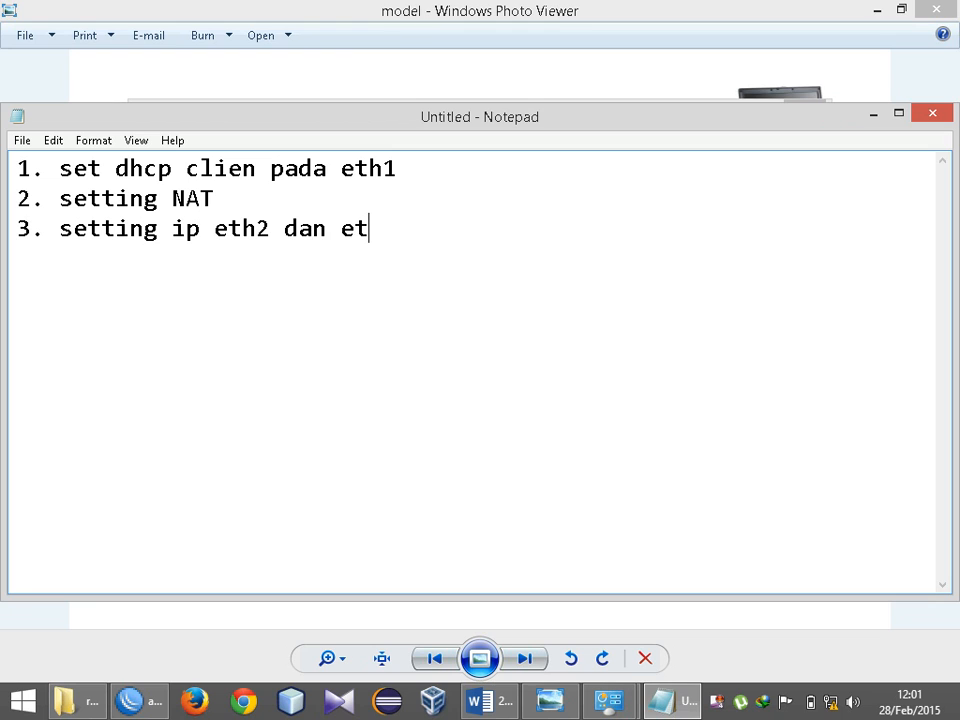
{"action": "type", "text": "h3"}
{"action": "left_click_drag", "start_coordinate": [270, 234], "coordinate": [413, 224]}
{"action": "left_click_drag", "start_coordinate": [231, 229], "coordinate": [272, 229]}
{"action": "left_click_drag", "start_coordinate": [343, 230], "coordinate": [418, 229]}
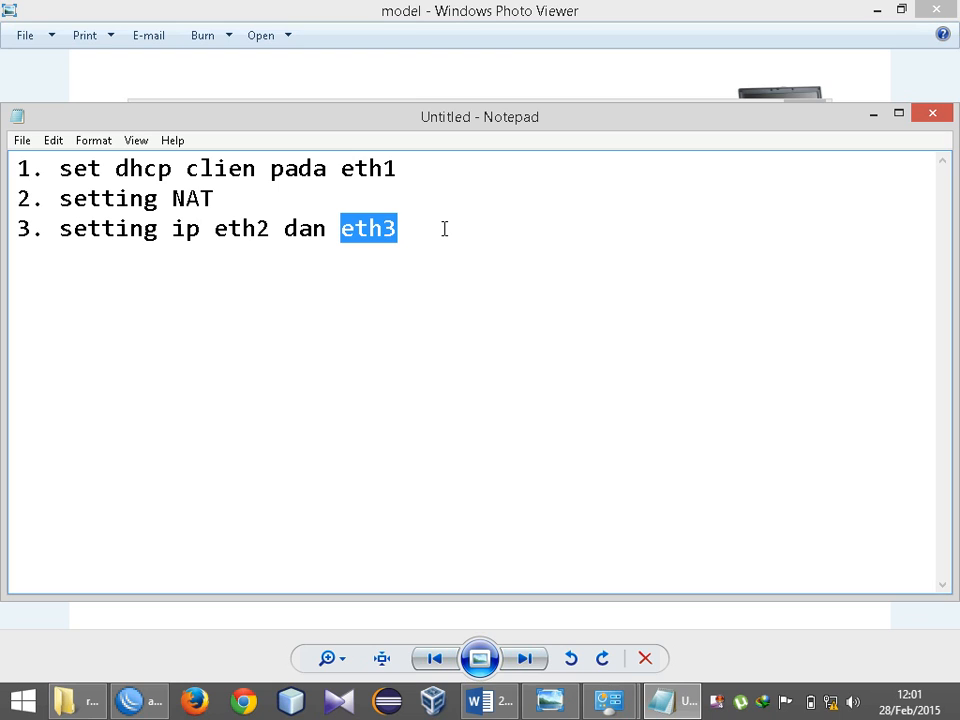
{"action": "left_click", "coordinate": [216, 229]}
{"action": "left_click_drag", "start_coordinate": [224, 229], "coordinate": [270, 229]}
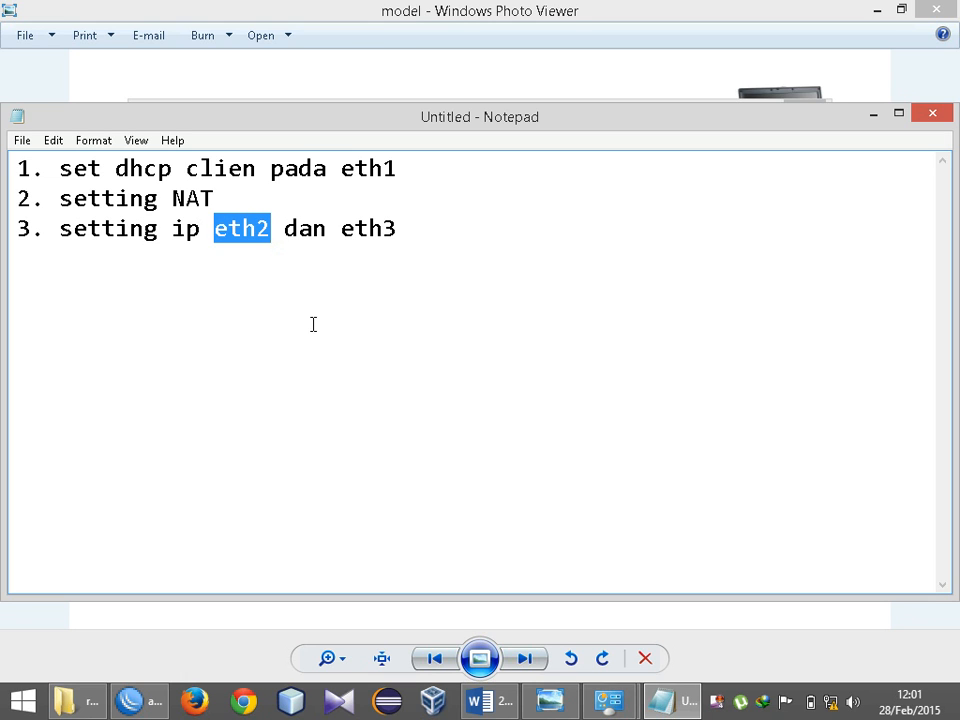
Step: Start a new IP address entry in WinBox and consult the network diagram in Windows Photo Viewer for the switch-side address
{"action": "left_click", "coordinate": [131, 700]}
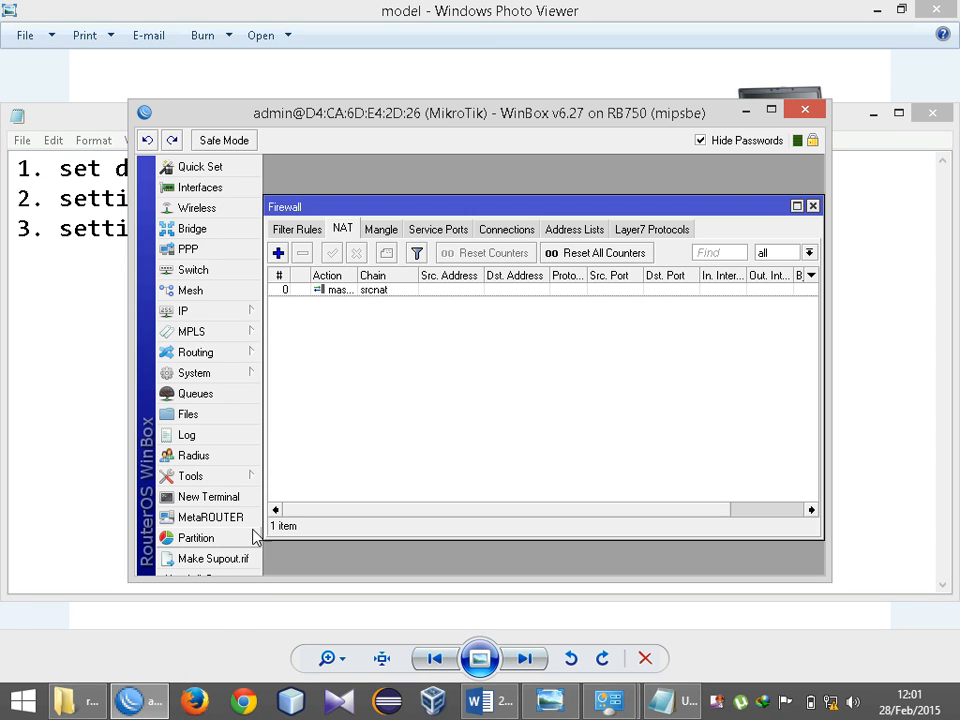
{"action": "left_click", "coordinate": [215, 312]}
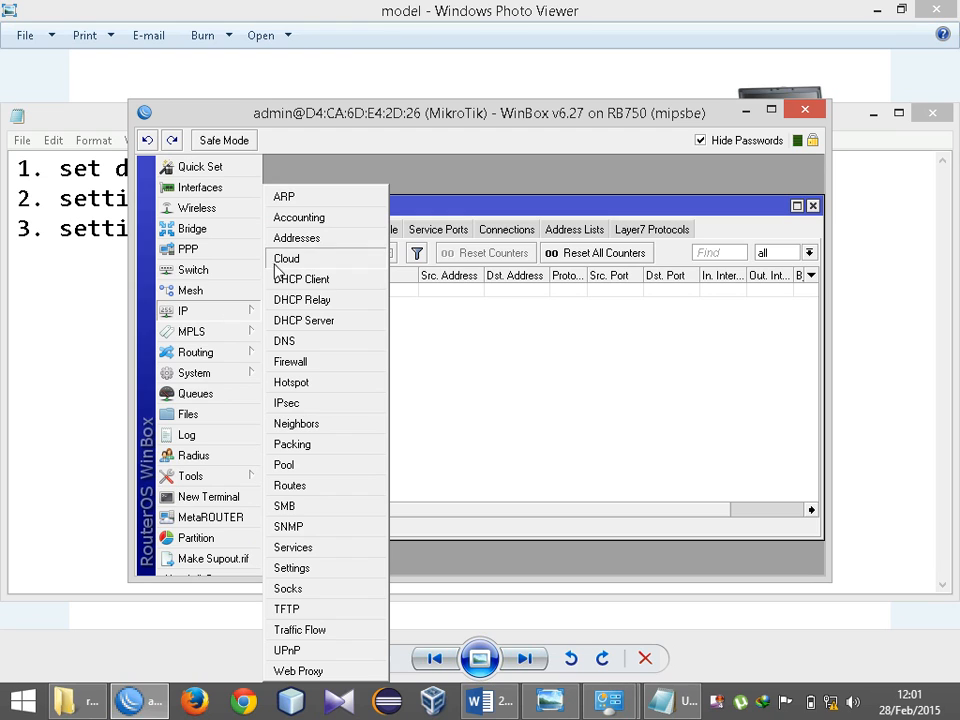
{"action": "left_click", "coordinate": [296, 240]}
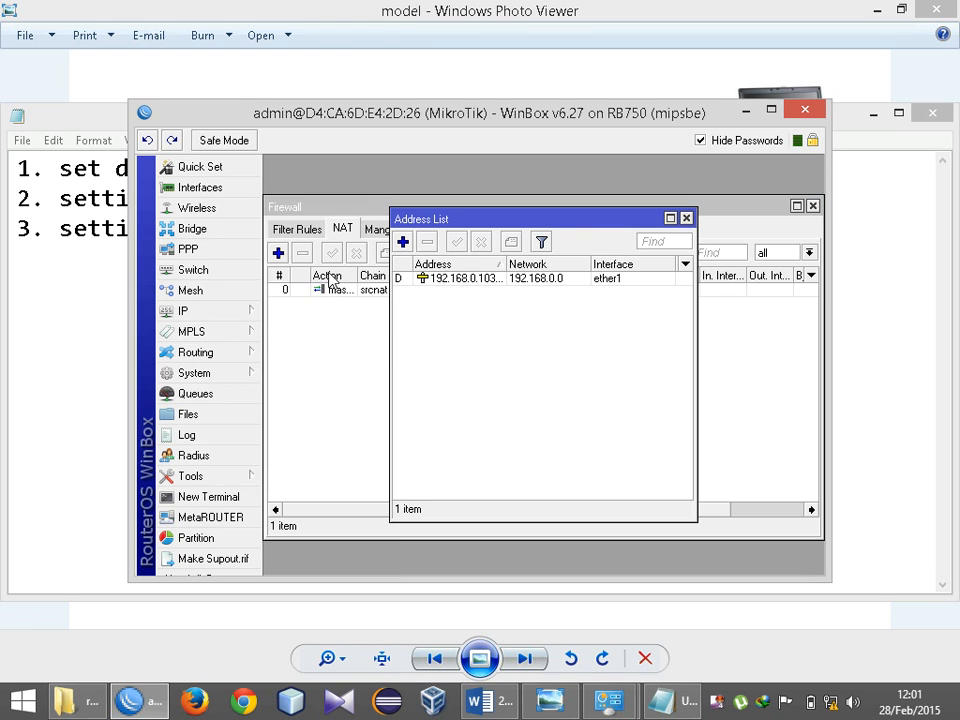
{"action": "left_click", "coordinate": [403, 243]}
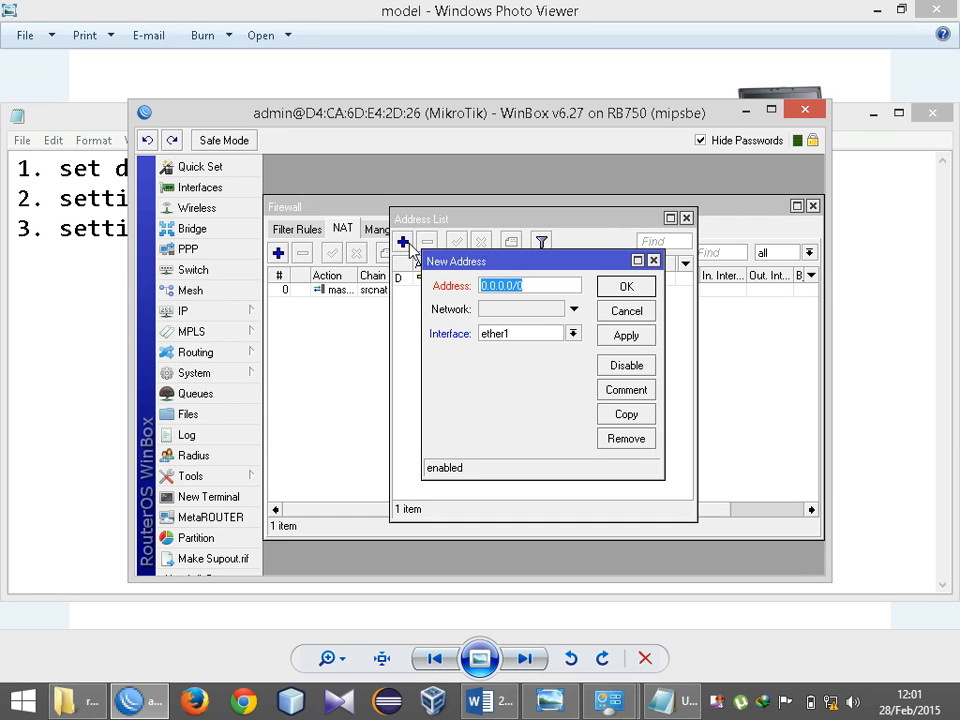
{"action": "left_click", "coordinate": [390, 8]}
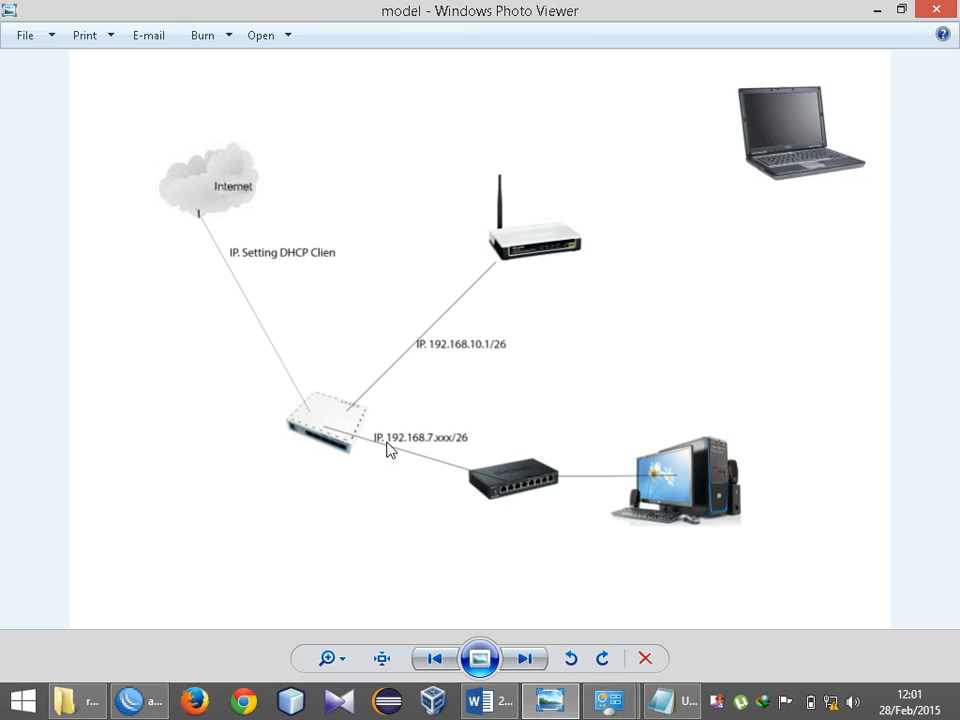
{"action": "scroll", "coordinate": [388, 450], "scroll_direction": "up", "scroll_amount": 1}
{"action": "scroll", "coordinate": [386, 447], "scroll_direction": "up", "scroll_amount": 1}
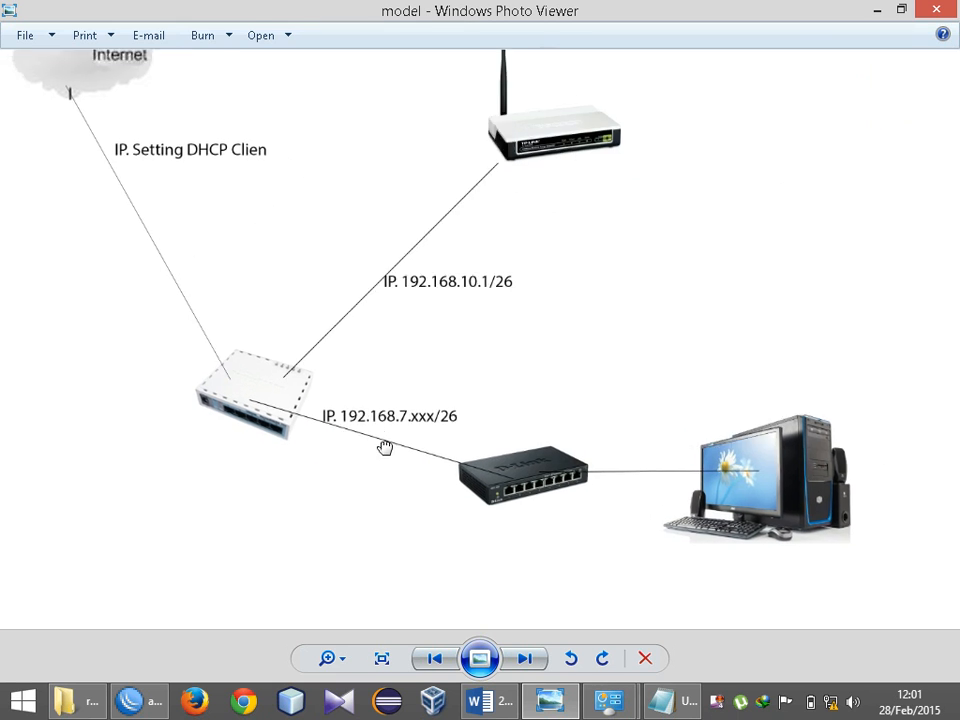
{"action": "left_click_drag", "start_coordinate": [385, 447], "coordinate": [329, 378]}
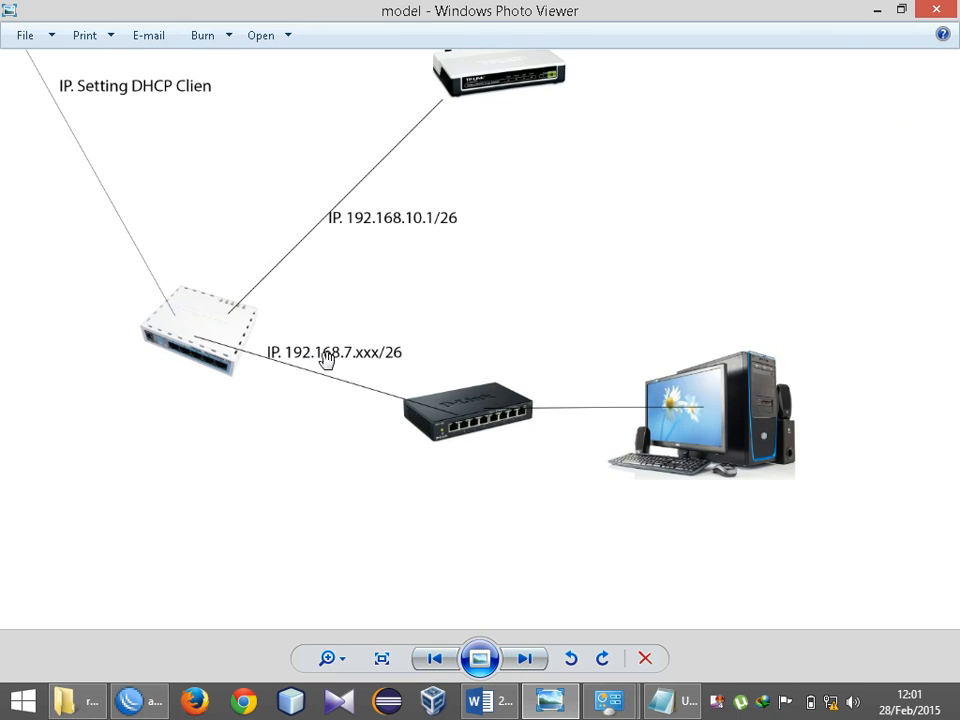
{"action": "scroll", "coordinate": [385, 362], "scroll_direction": "down", "scroll_amount": 2}
Step: Return to WinBox and assign the address 192.168.7.1/26 to interface ether2
{"action": "left_click", "coordinate": [130, 700]}
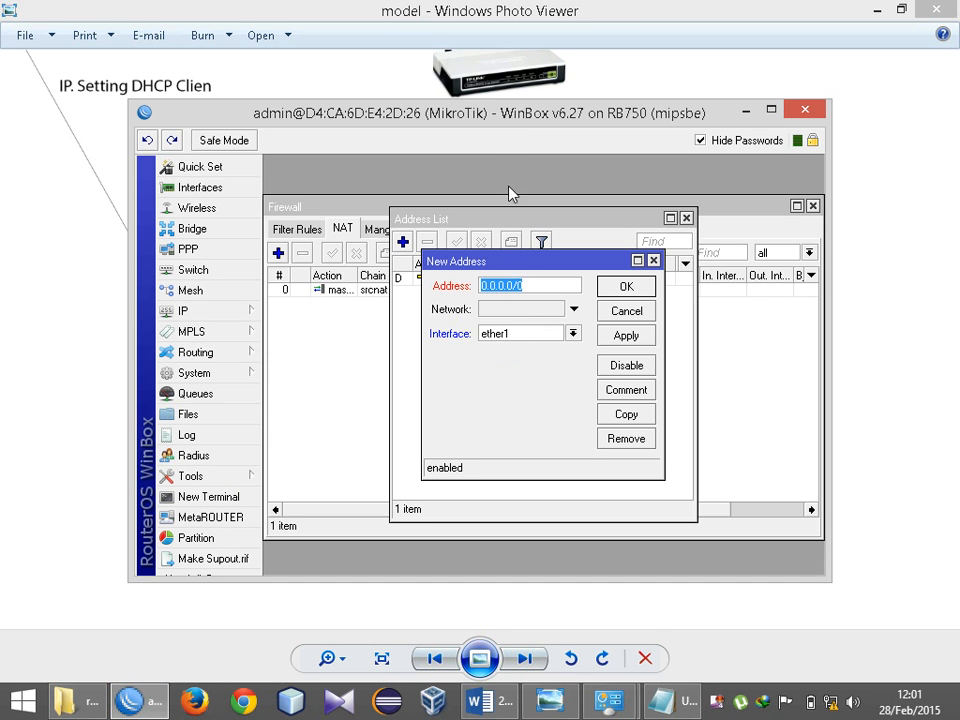
{"action": "left_click_drag", "start_coordinate": [491, 119], "coordinate": [461, 69]}
{"action": "type", "text": "192.168.7"}
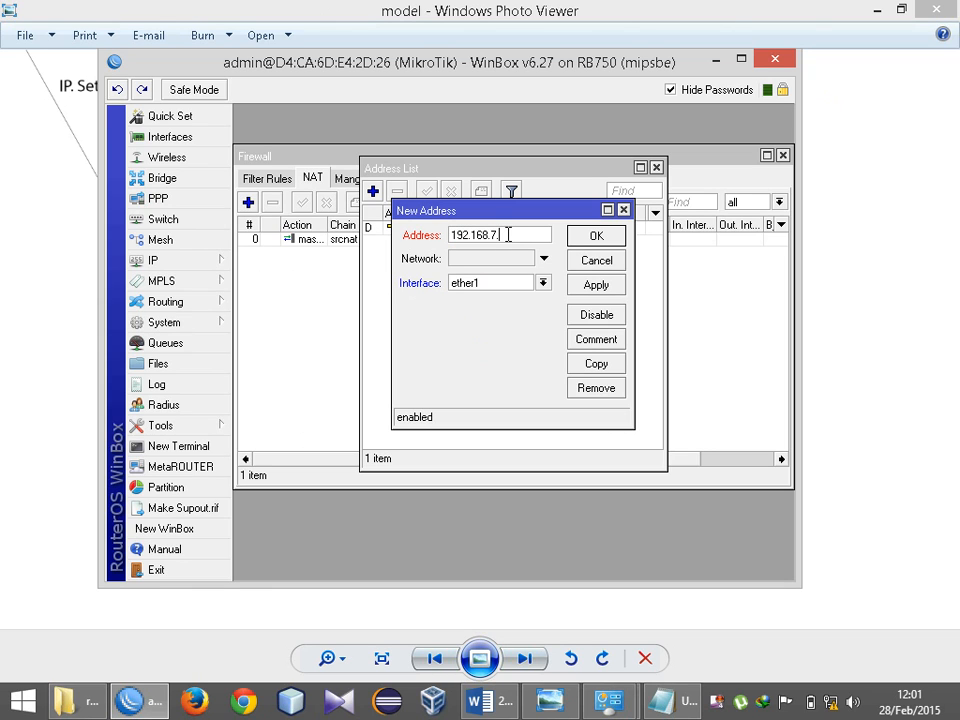
{"action": "type", "text": ".1/26"}
{"action": "left_click", "coordinate": [542, 283]}
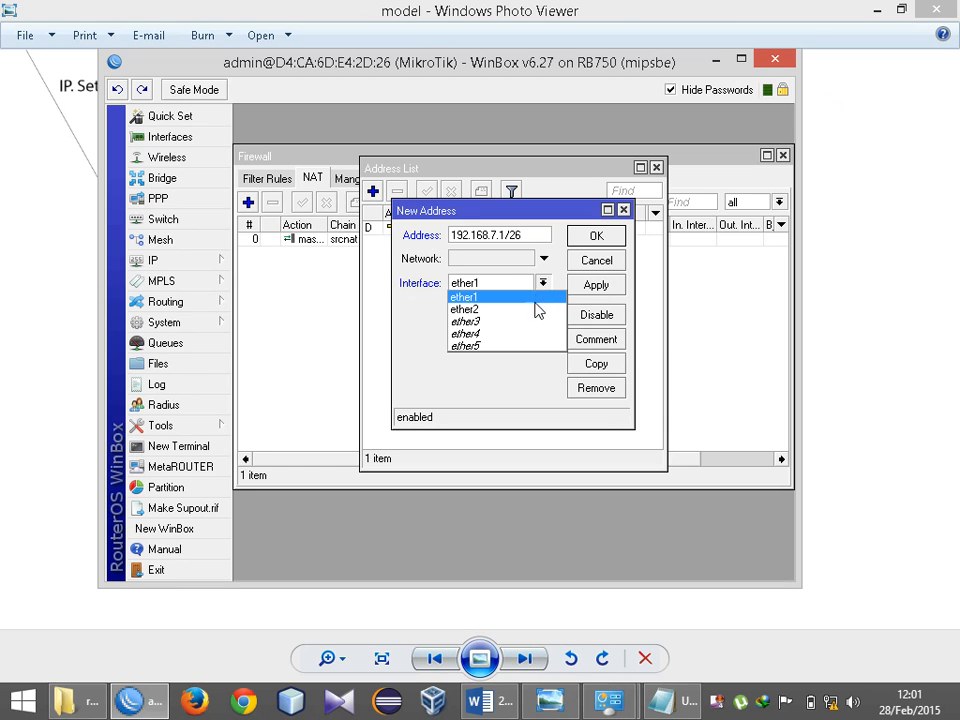
{"action": "left_click", "coordinate": [535, 316]}
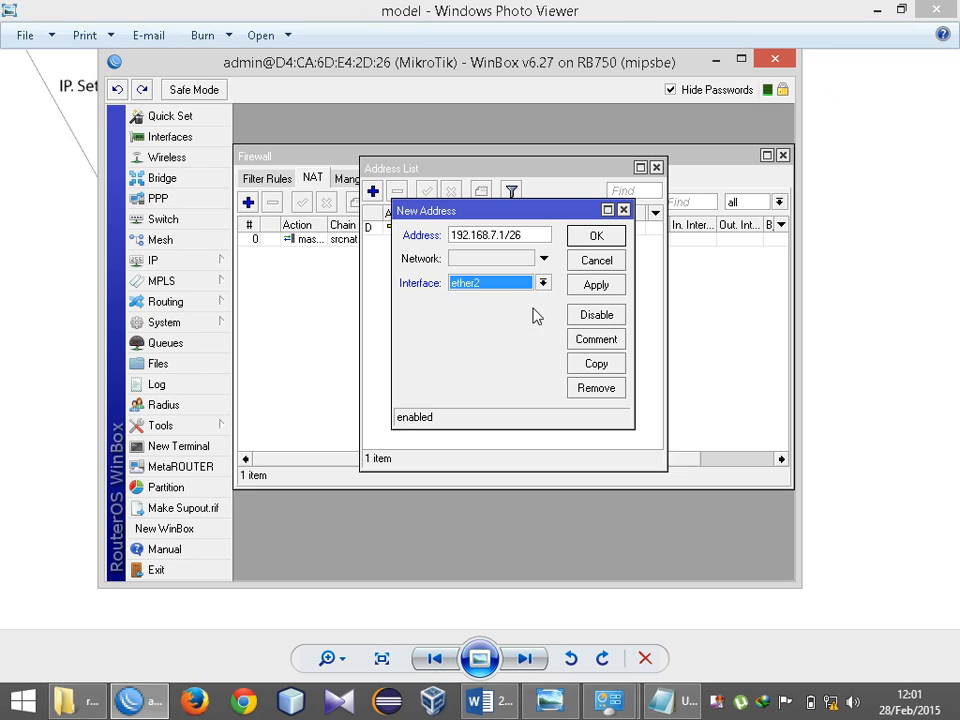
{"action": "left_click", "coordinate": [594, 236]}
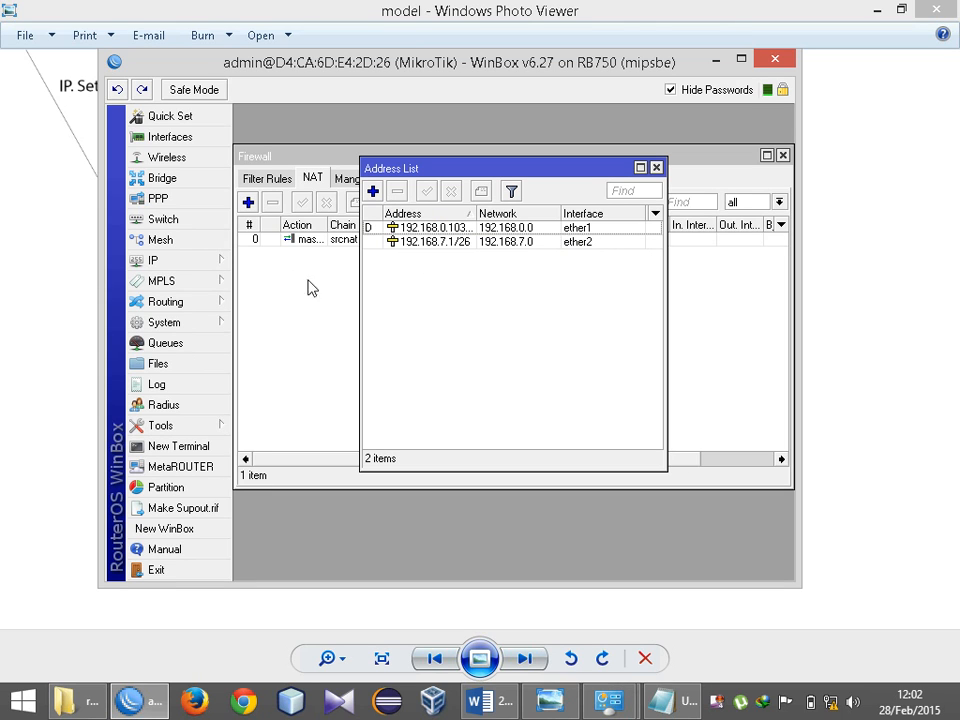
Step: Check the access point's address in the Windows Photo Viewer diagram and assign 192.168.10.1/24 to interface ether3 in WinBox
{"action": "left_click", "coordinate": [66, 257]}
{"action": "left_click_drag", "start_coordinate": [420, 277], "coordinate": [381, 437]}
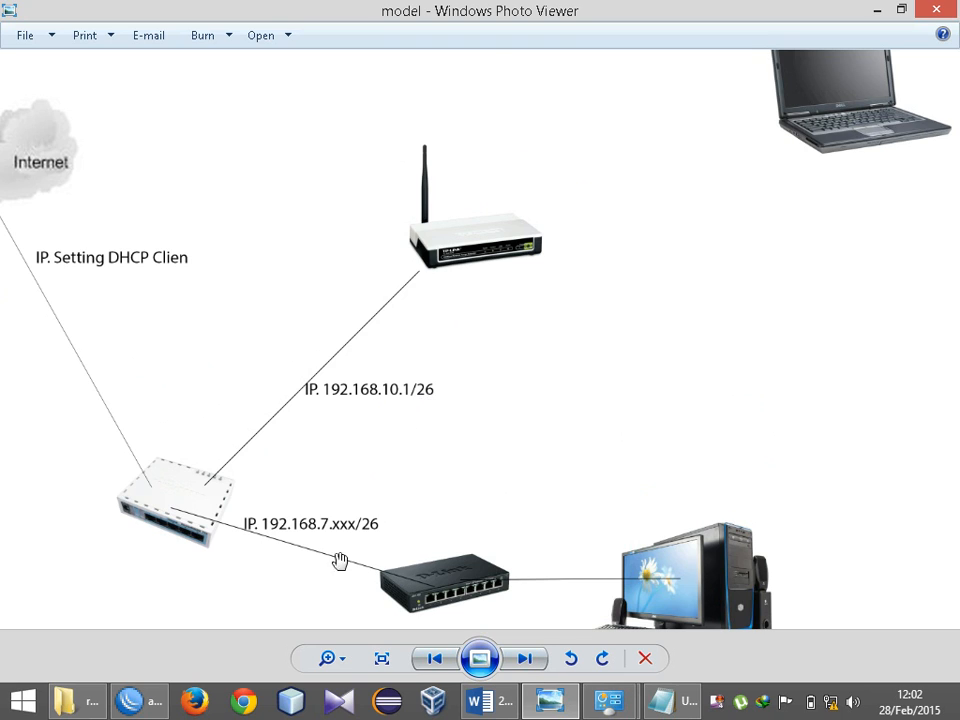
{"action": "left_click", "coordinate": [130, 700]}
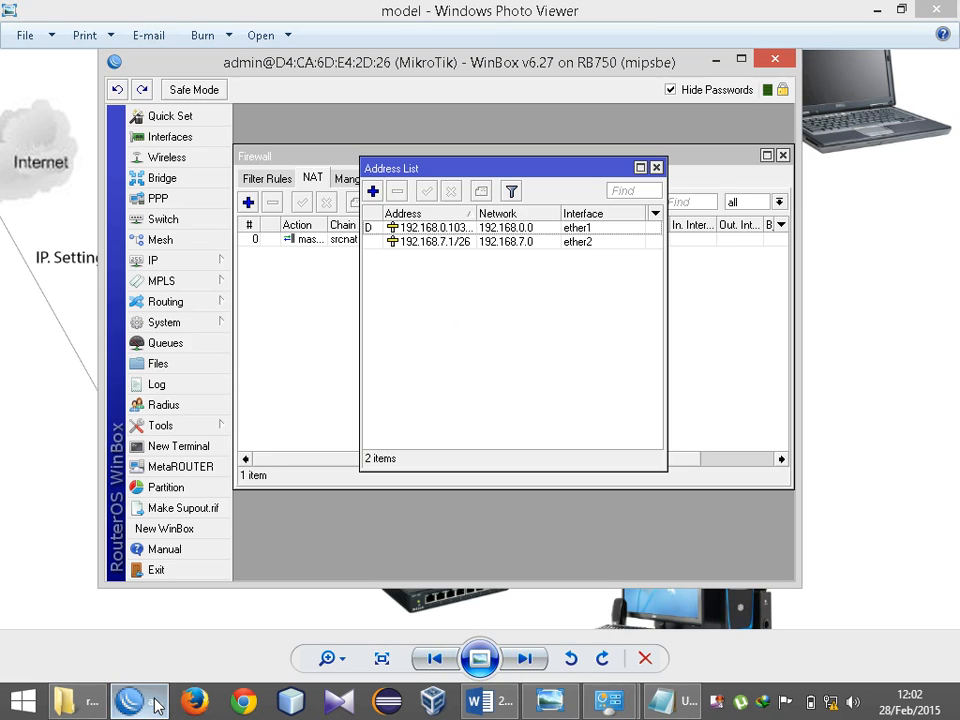
{"action": "left_click", "coordinate": [373, 191]}
{"action": "type", "text": "192.168"}
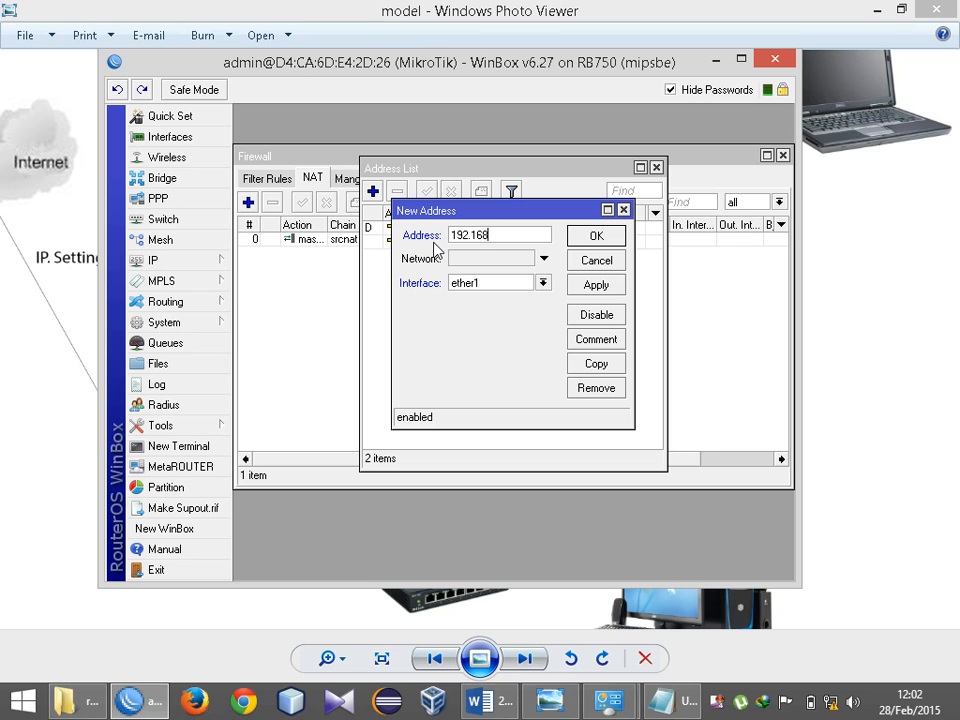
{"action": "type", "text": ".10.1/24"}
{"action": "left_click", "coordinate": [541, 283]}
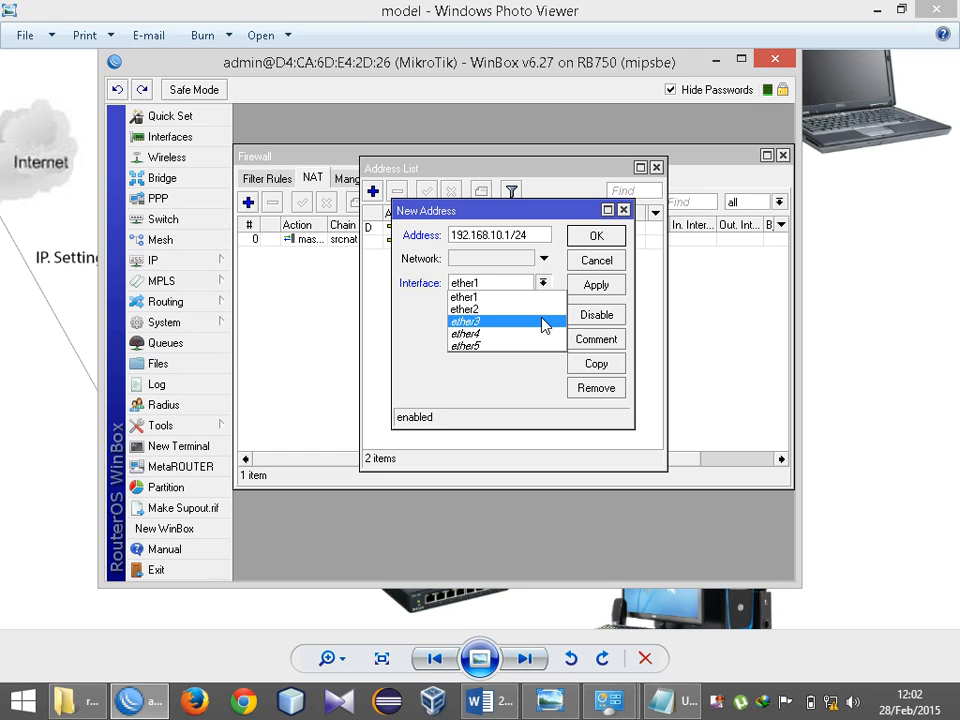
{"action": "left_click", "coordinate": [543, 323]}
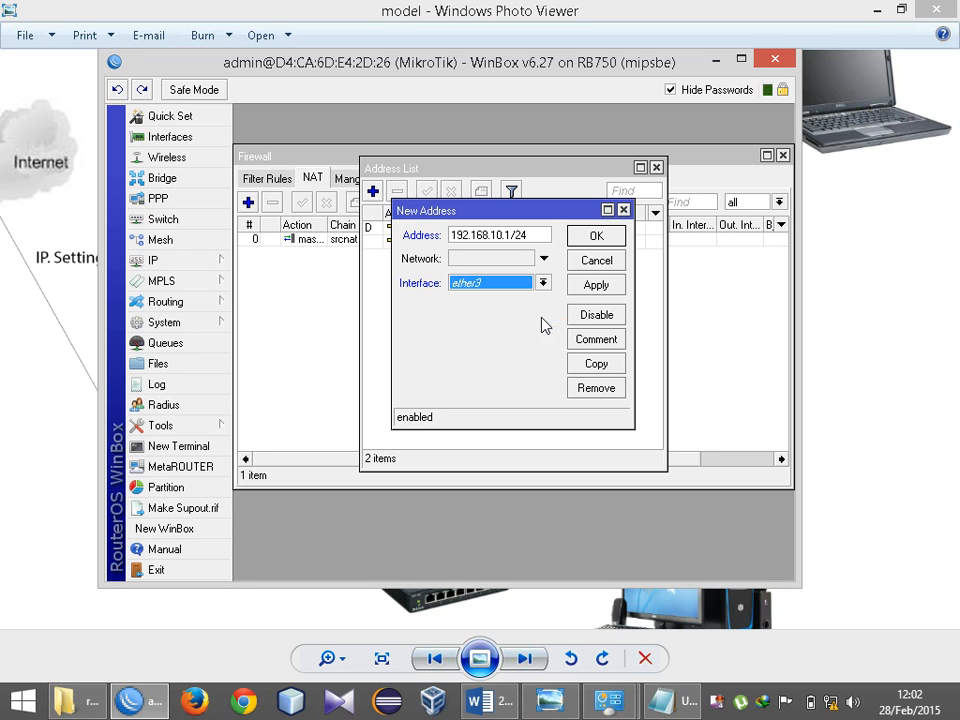
{"action": "left_click", "coordinate": [602, 241]}
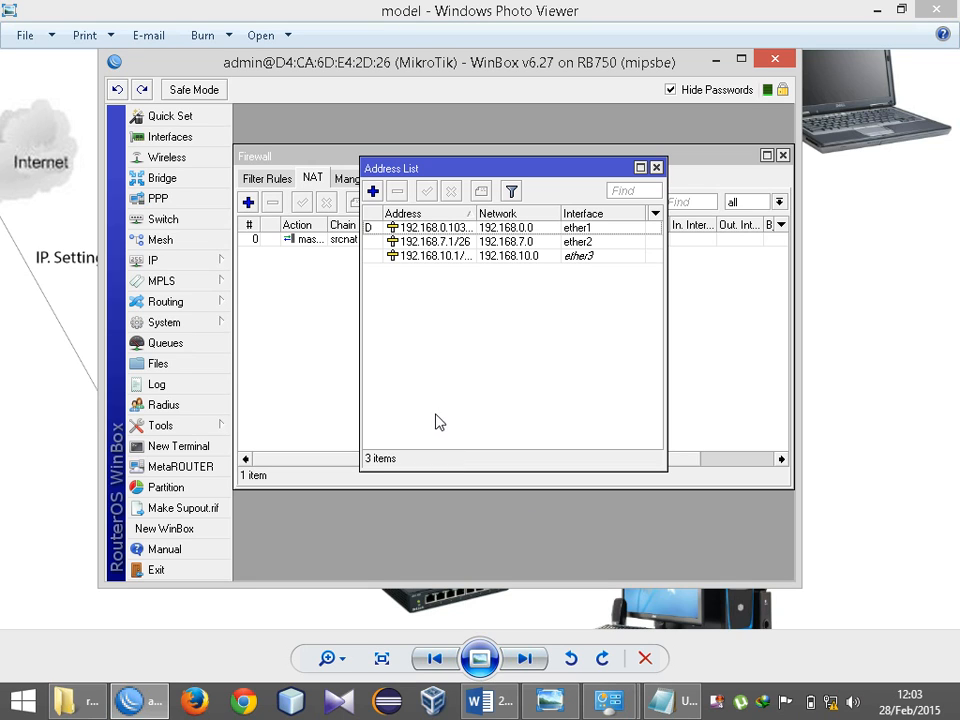
Step: Switch to Notepad and add the fourth checklist line "4. setting dhcp server"
{"action": "left_click", "coordinate": [668, 700]}
{"action": "left_click", "coordinate": [446, 298]}
{"action": "key", "text": "Return"}
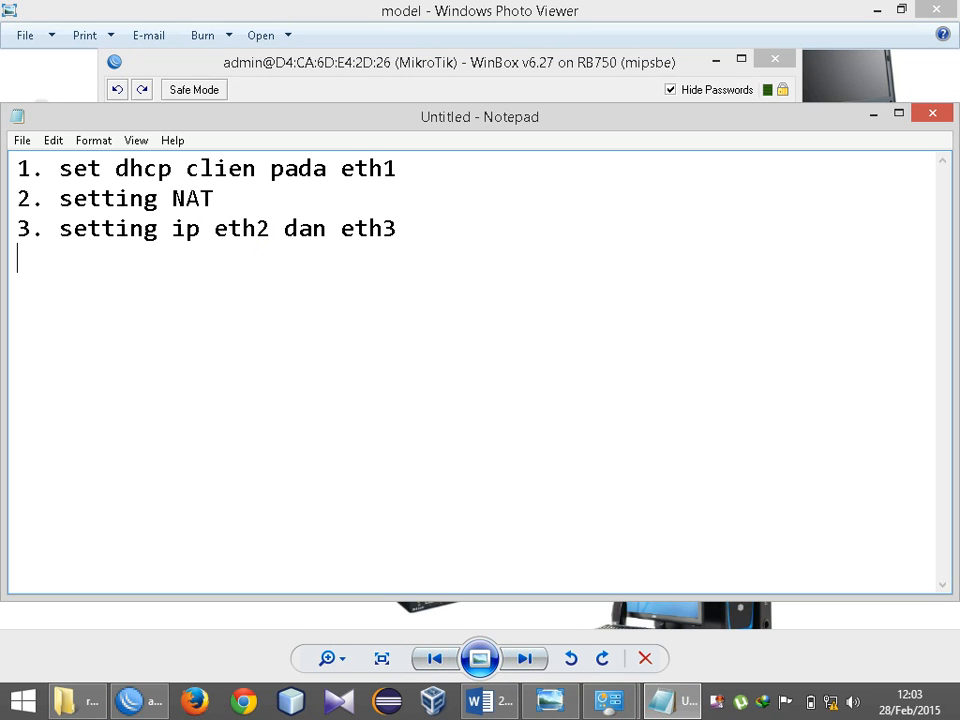
{"action": "type", "text": "4. sett"}
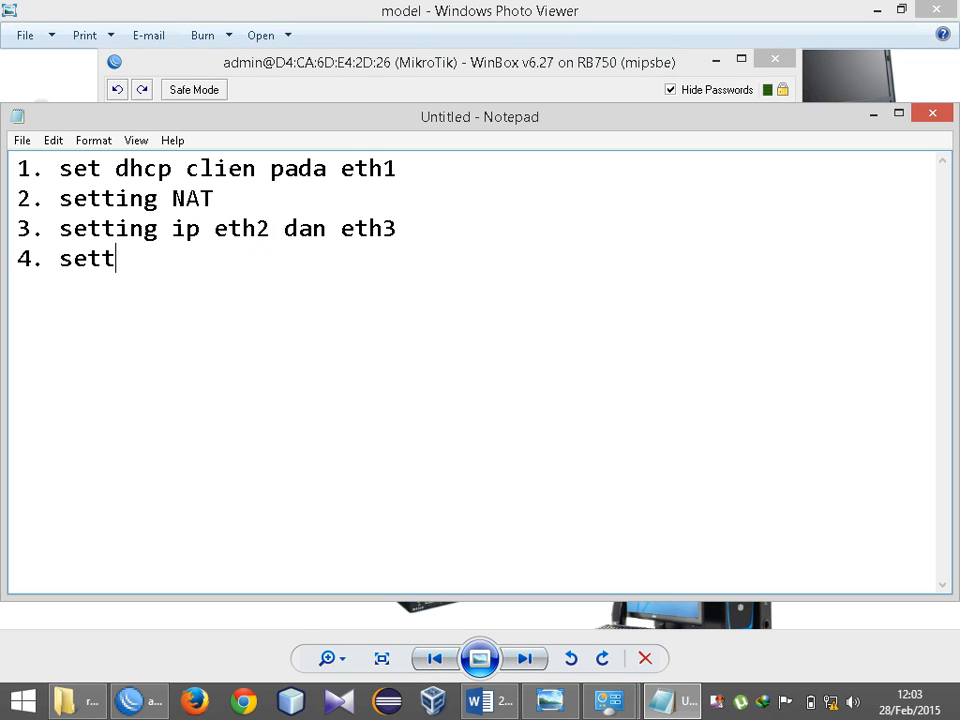
{"action": "type", "text": "ing dhcp"}
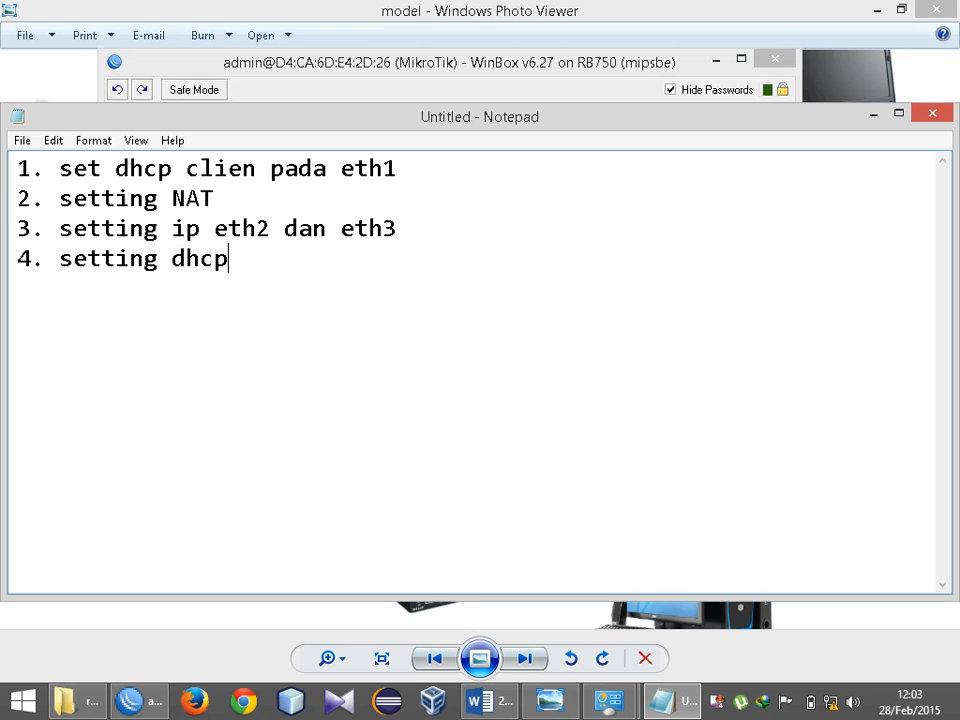
{"action": "type", "text": " server"}
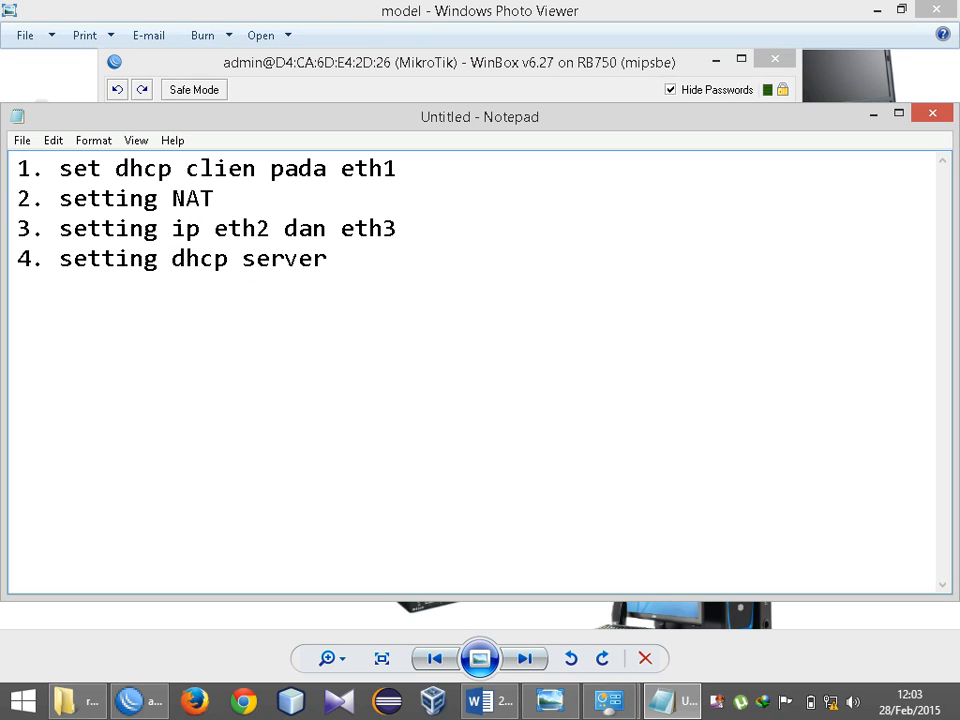
Step: Return to WinBox and run DHCP Setup for a DHCP server on ether2, accepting all suggested values through to completion
{"action": "left_click", "coordinate": [450, 66]}
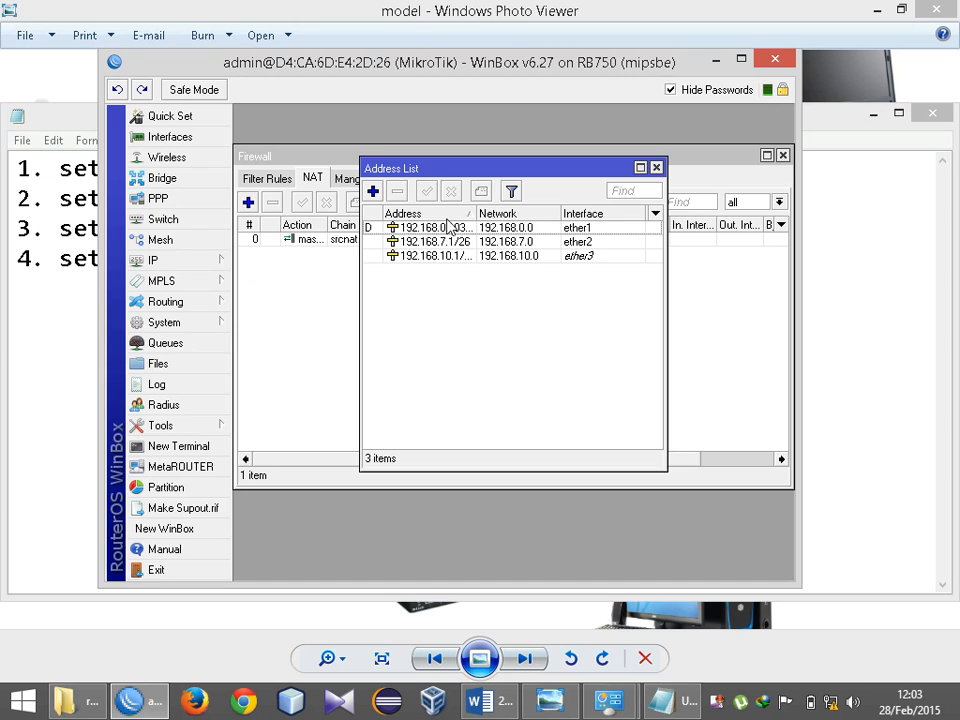
{"action": "left_click", "coordinate": [224, 262]}
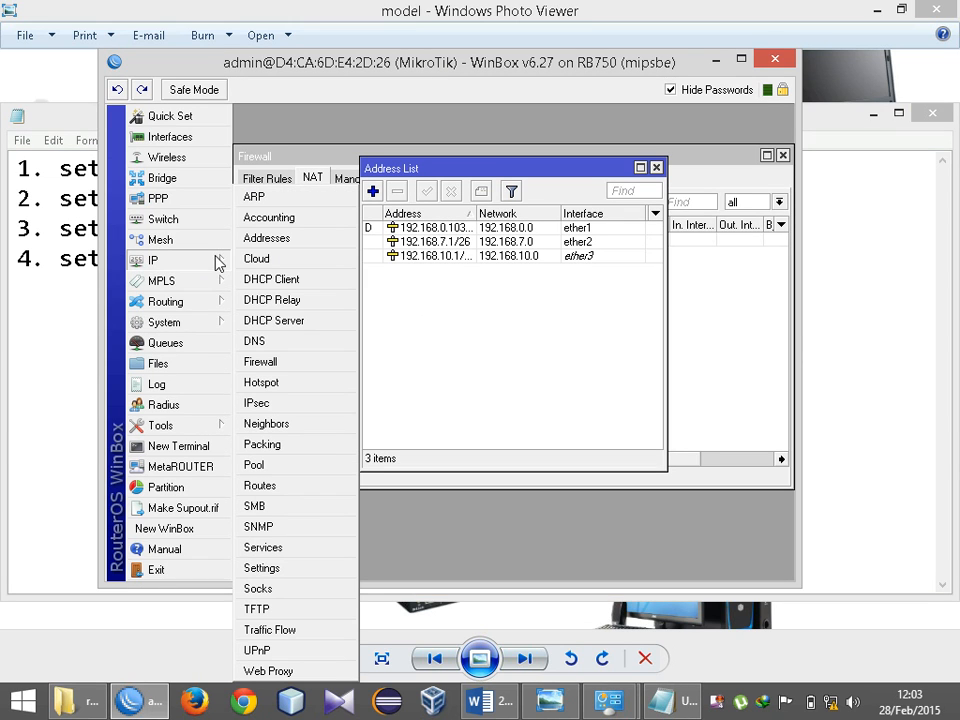
{"action": "left_click", "coordinate": [320, 322]}
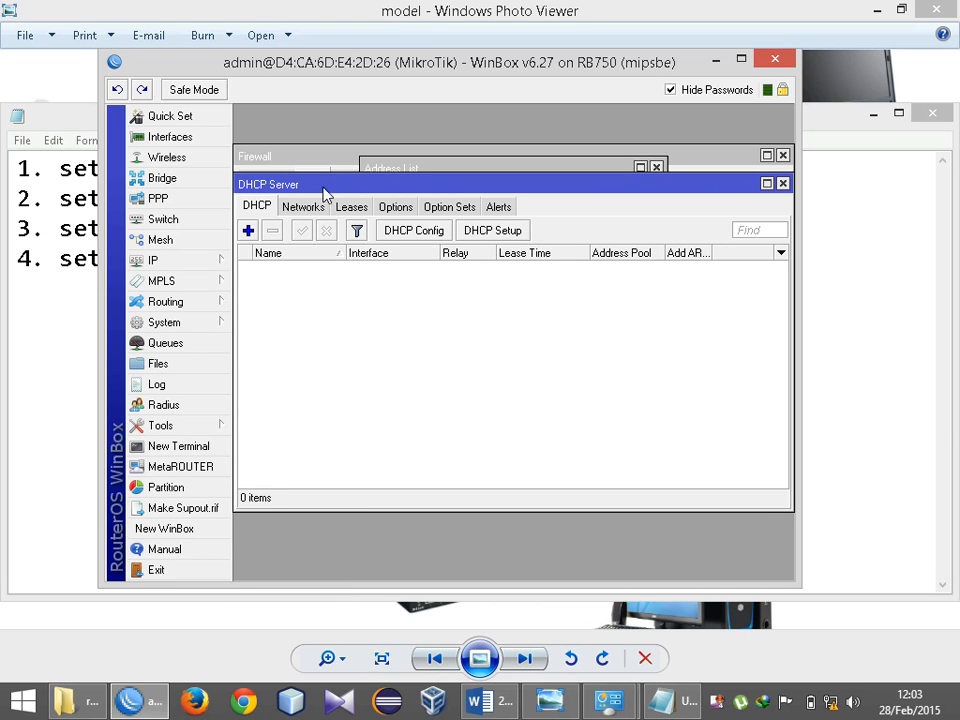
{"action": "left_click", "coordinate": [497, 231]}
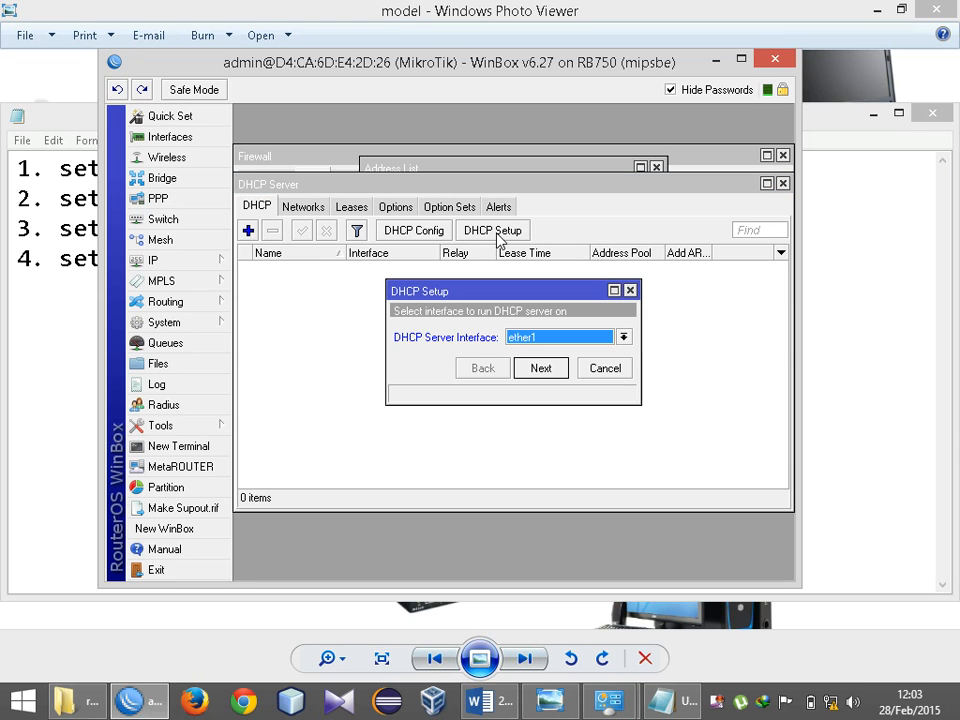
{"action": "left_click", "coordinate": [623, 339]}
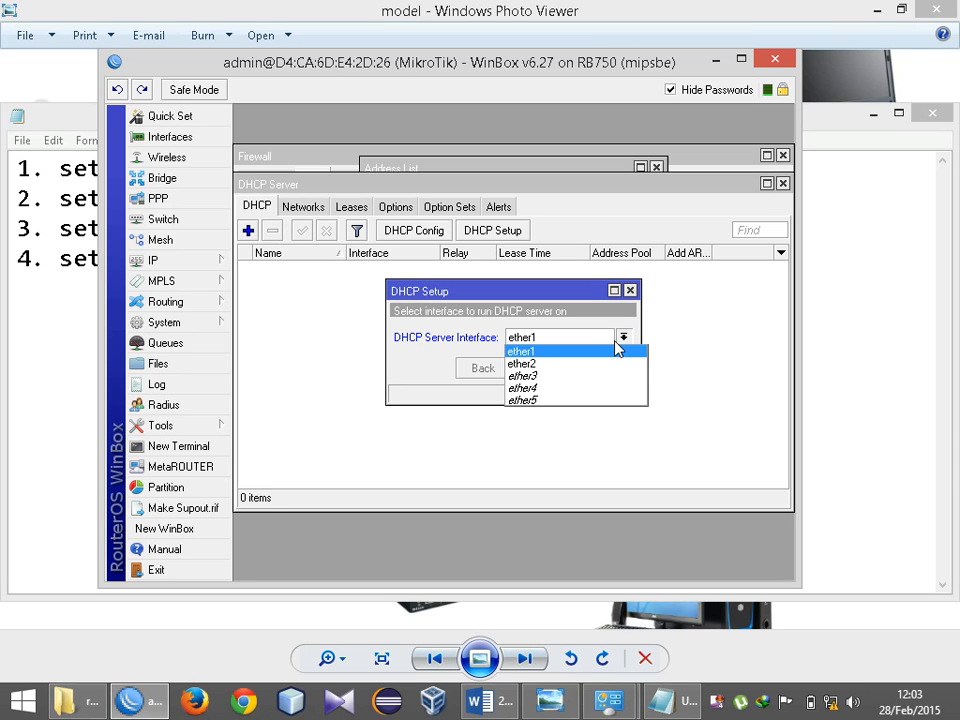
{"action": "left_click", "coordinate": [618, 363]}
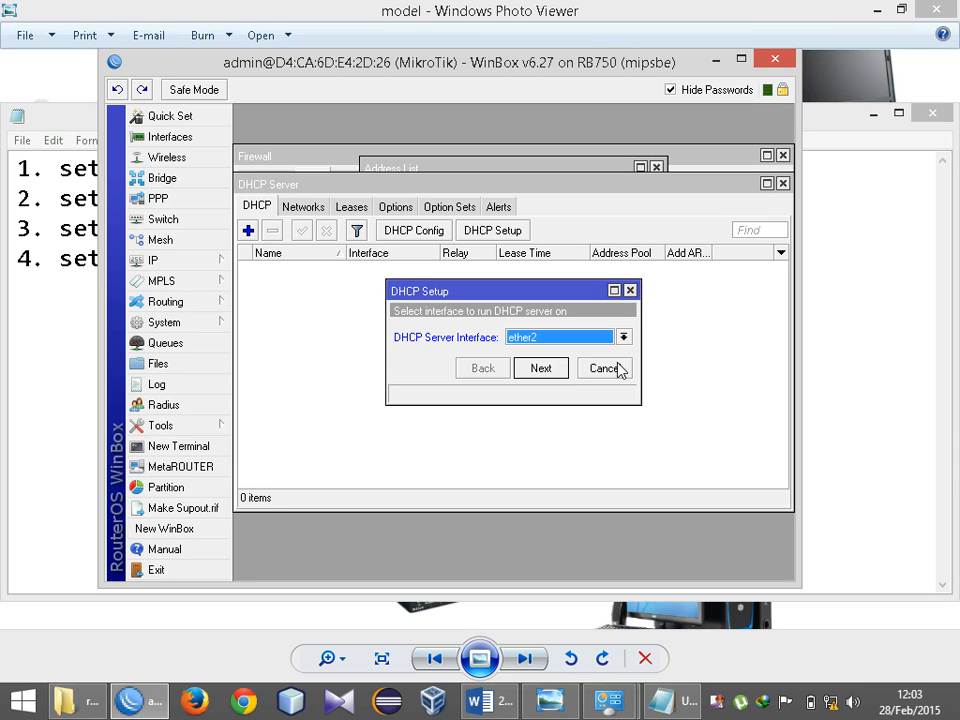
{"action": "left_click", "coordinate": [538, 367]}
{"action": "left_click", "coordinate": [540, 368]}
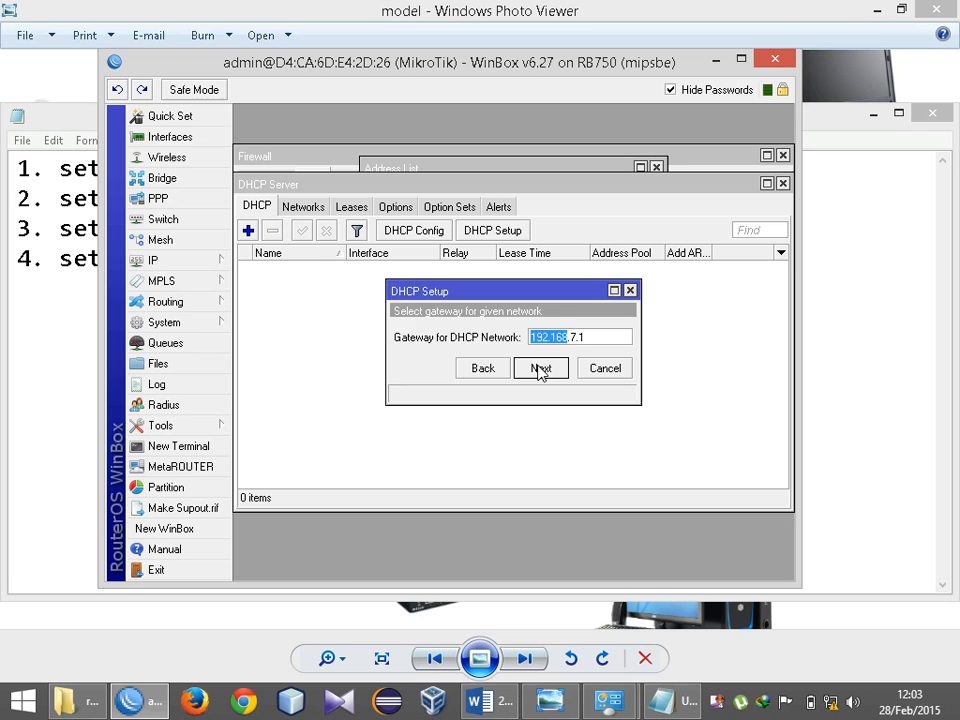
{"action": "left_click", "coordinate": [540, 368]}
{"action": "left_click", "coordinate": [540, 368]}
{"action": "left_click", "coordinate": [540, 368]}
{"action": "left_click", "coordinate": [540, 368]}
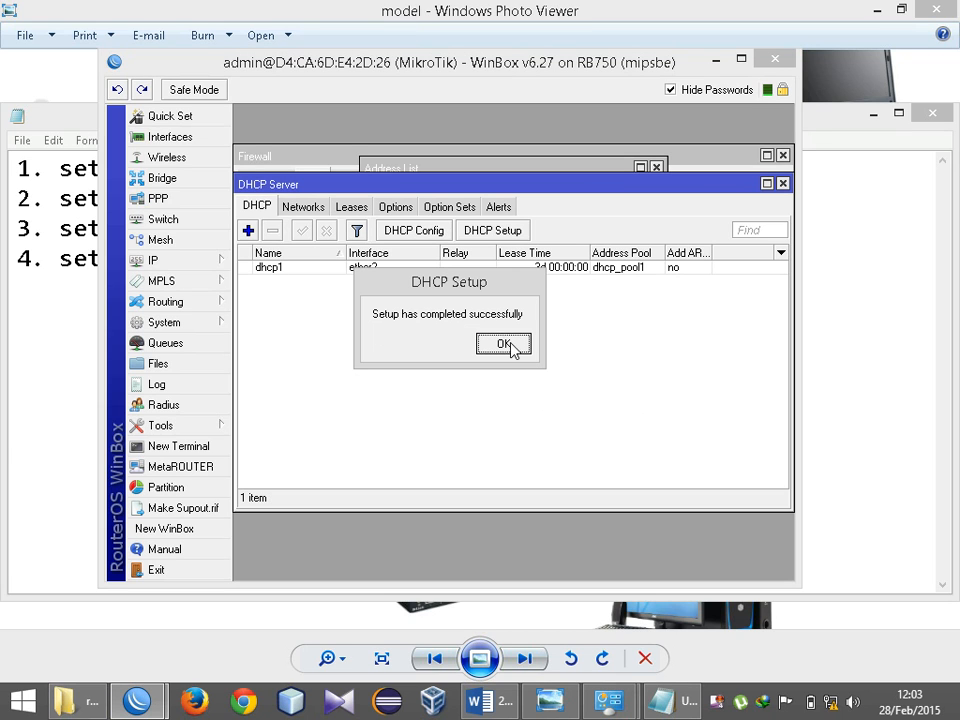
{"action": "left_click", "coordinate": [503, 344]}
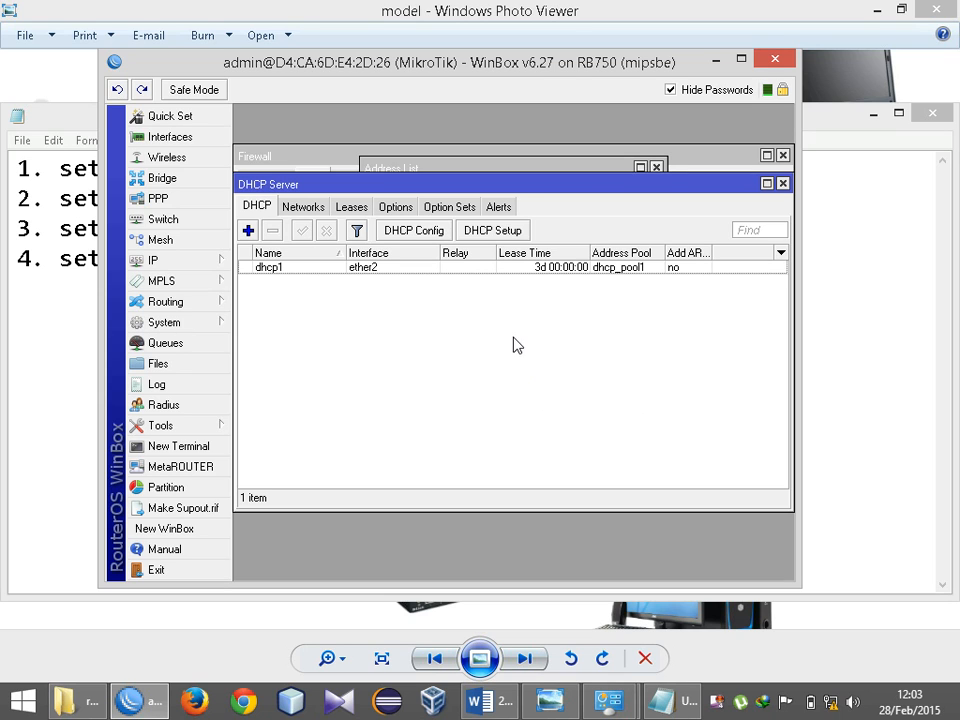
Step: Open the Windows Network Connections list and disable and re-enable the Ethernet adapter to renew its address
{"action": "left_click", "coordinate": [828, 708]}
{"action": "left_click", "coordinate": [499, 401]}
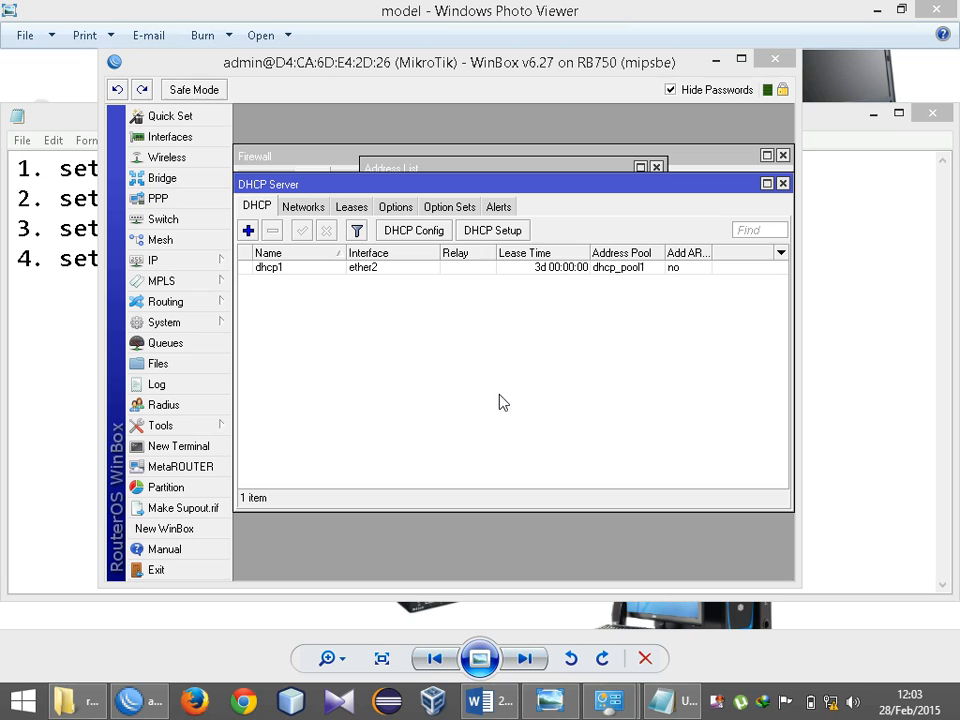
{"action": "right_click", "coordinate": [833, 707]}
{"action": "left_click", "coordinate": [830, 693]}
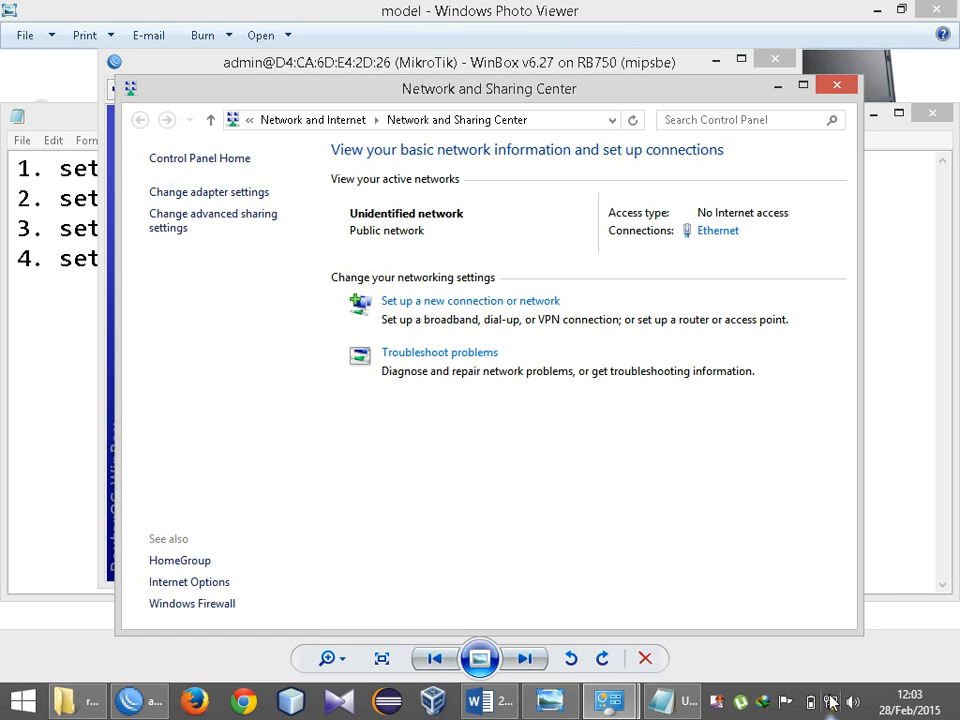
{"action": "left_click", "coordinate": [228, 195]}
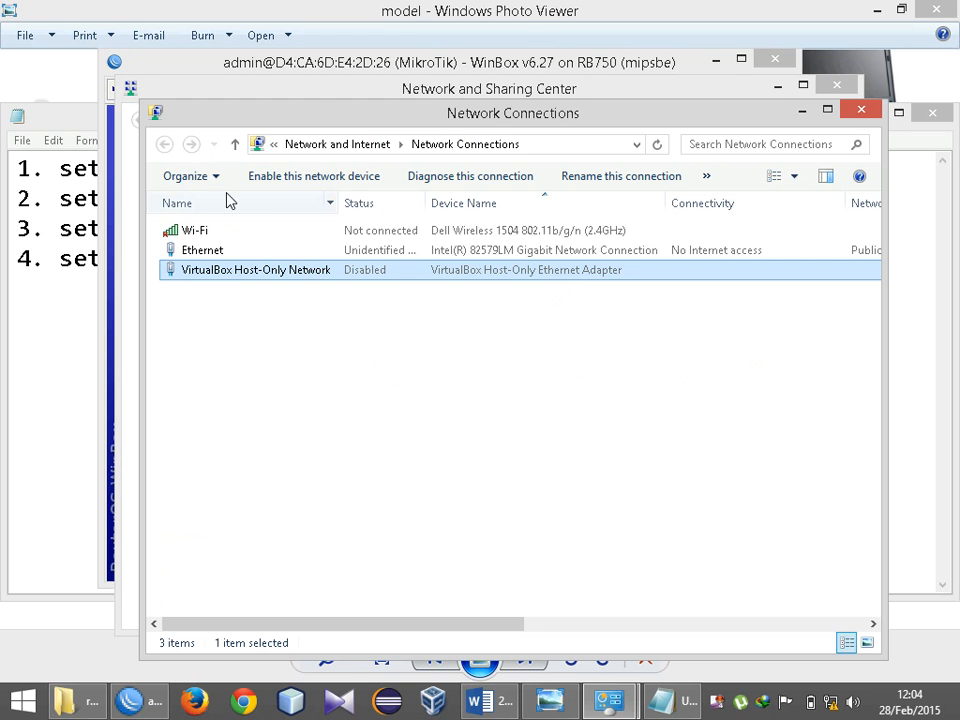
{"action": "left_click", "coordinate": [190, 254]}
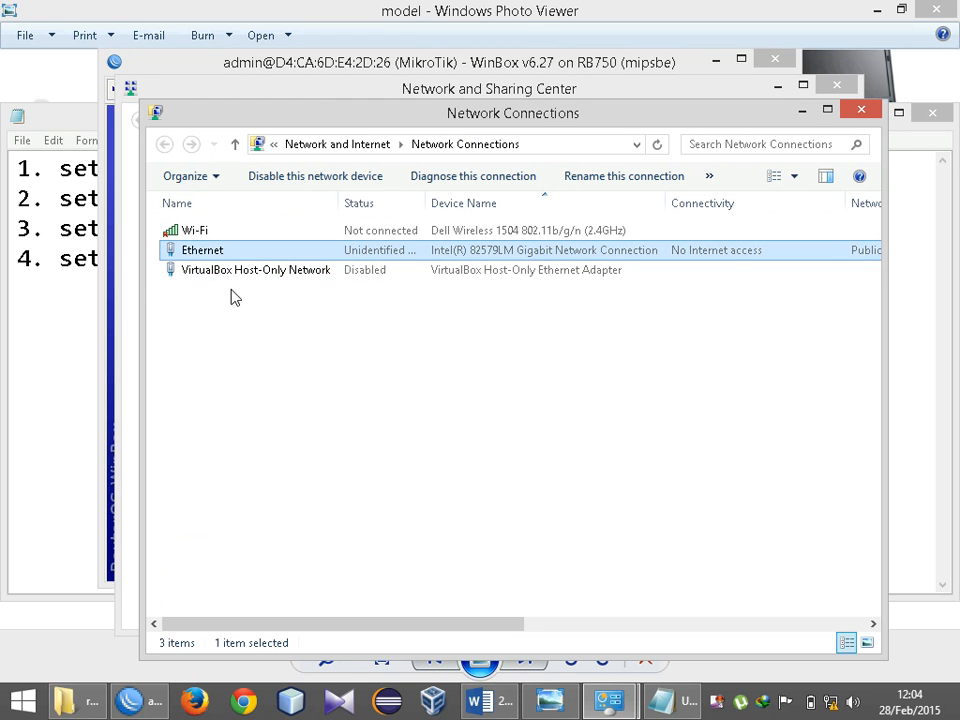
{"action": "right_click", "coordinate": [203, 260]}
{"action": "left_click", "coordinate": [232, 267]}
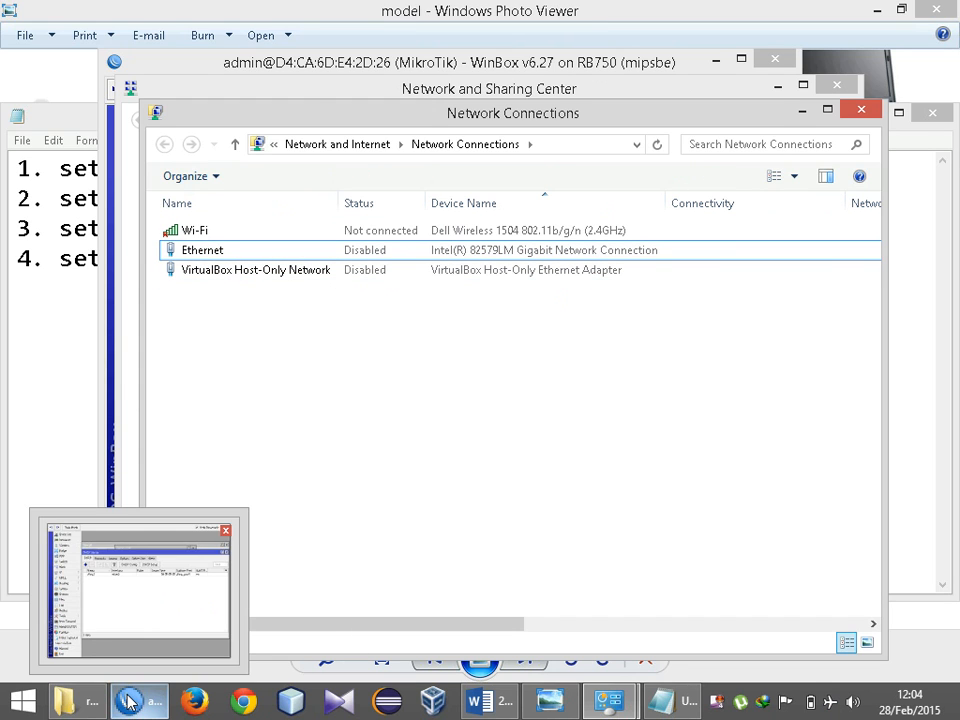
{"action": "left_click", "coordinate": [236, 250]}
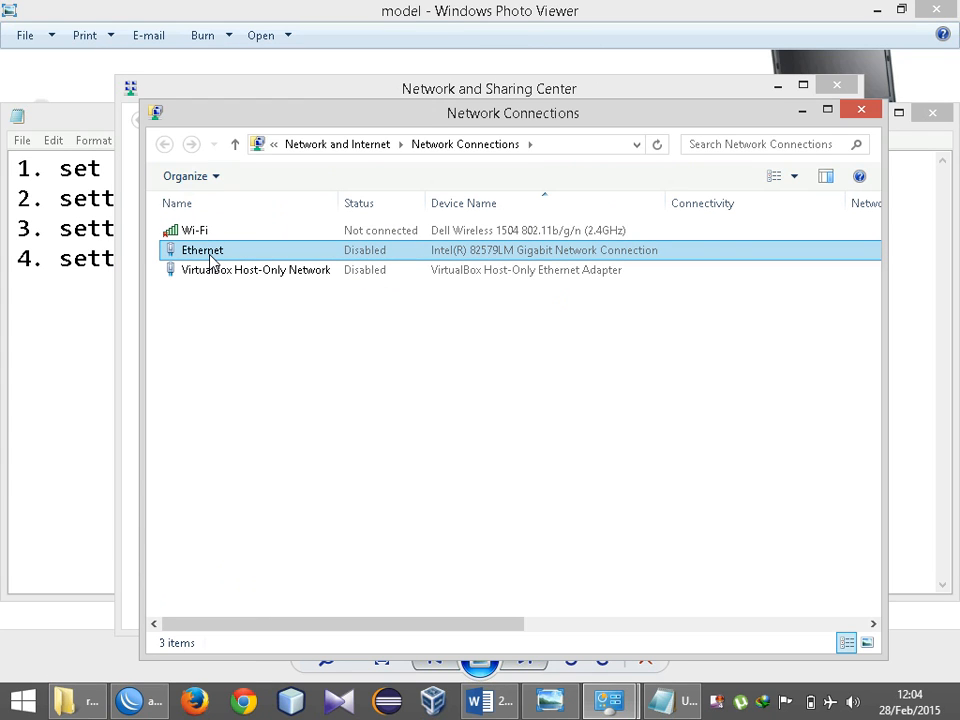
{"action": "double_click", "coordinate": [210, 254]}
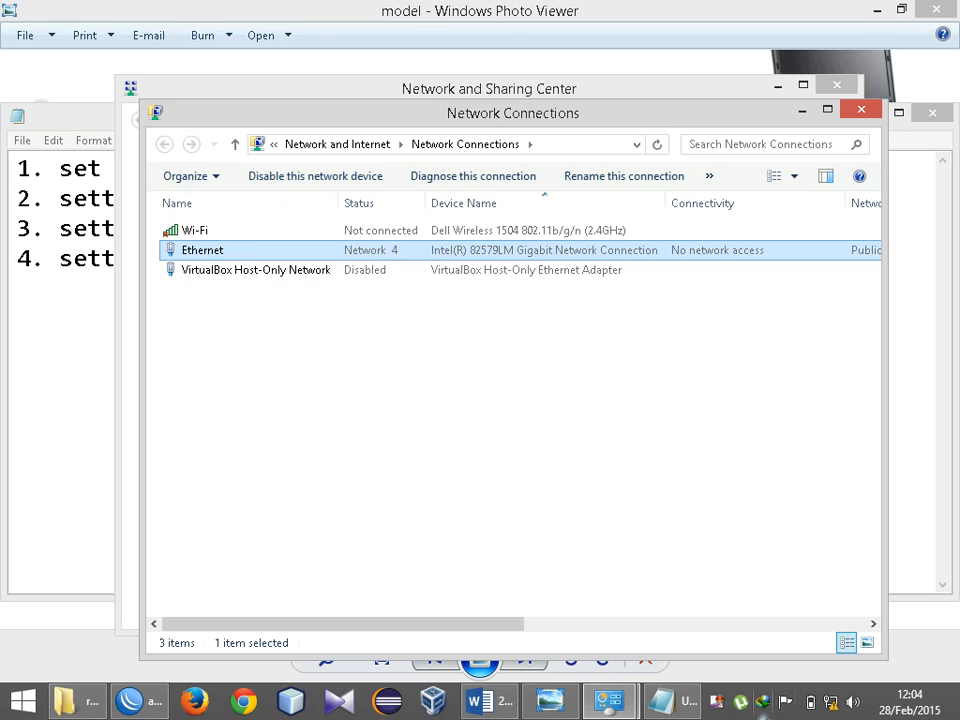
Step: Check the computer's active network, and examine the Ethernet connection details for the IPv4 address assigned by DHCP
{"action": "left_click", "coordinate": [834, 703]}
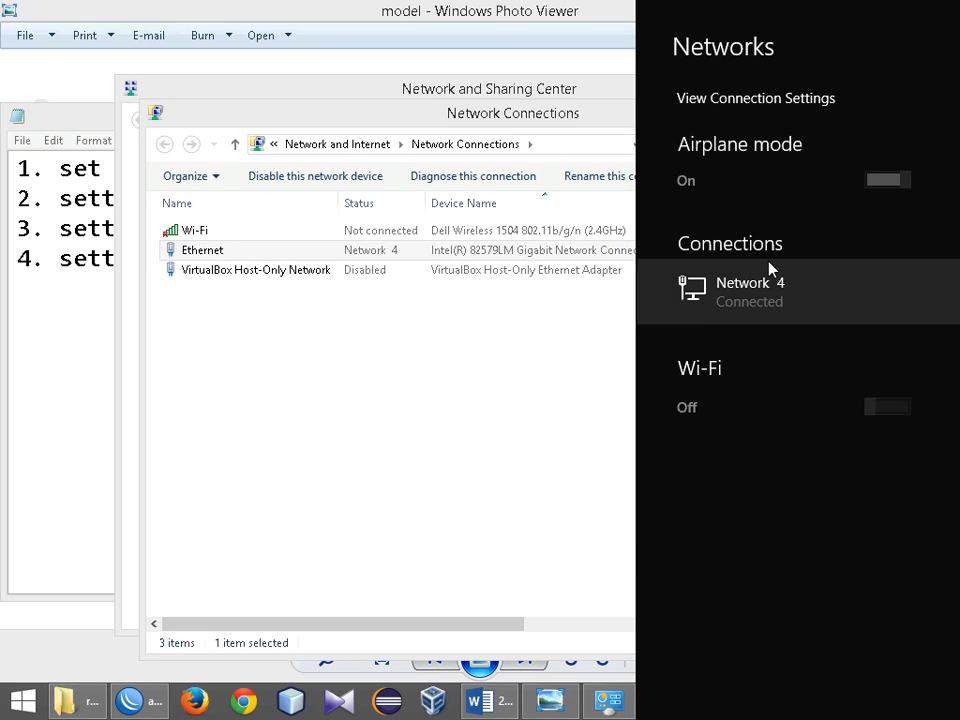
{"action": "left_click", "coordinate": [368, 464]}
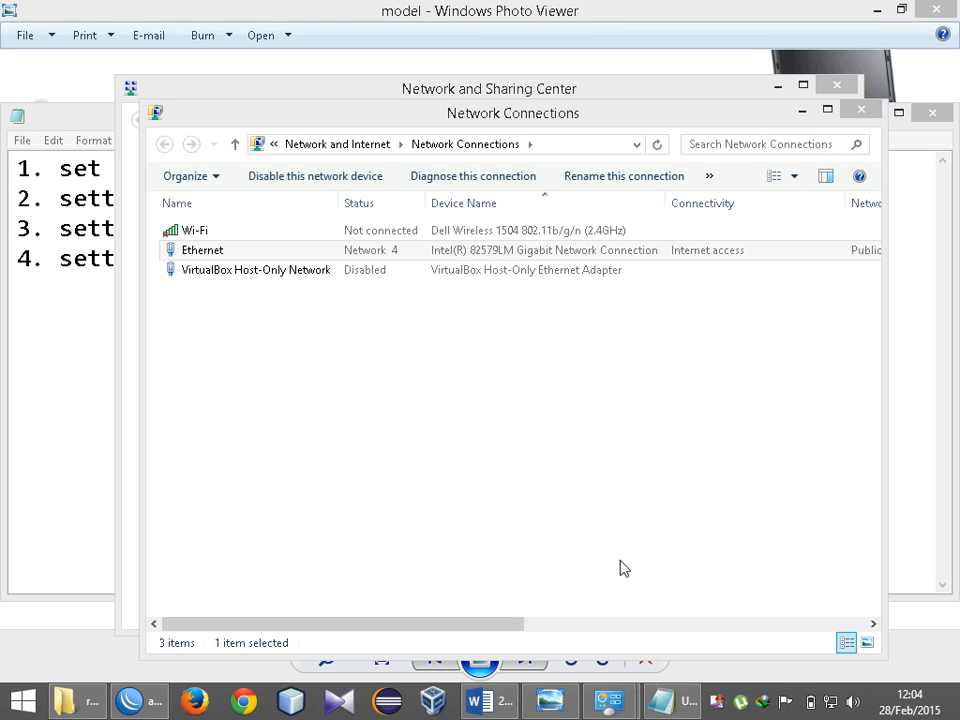
{"action": "left_click", "coordinate": [170, 249]}
{"action": "double_click", "coordinate": [170, 249]}
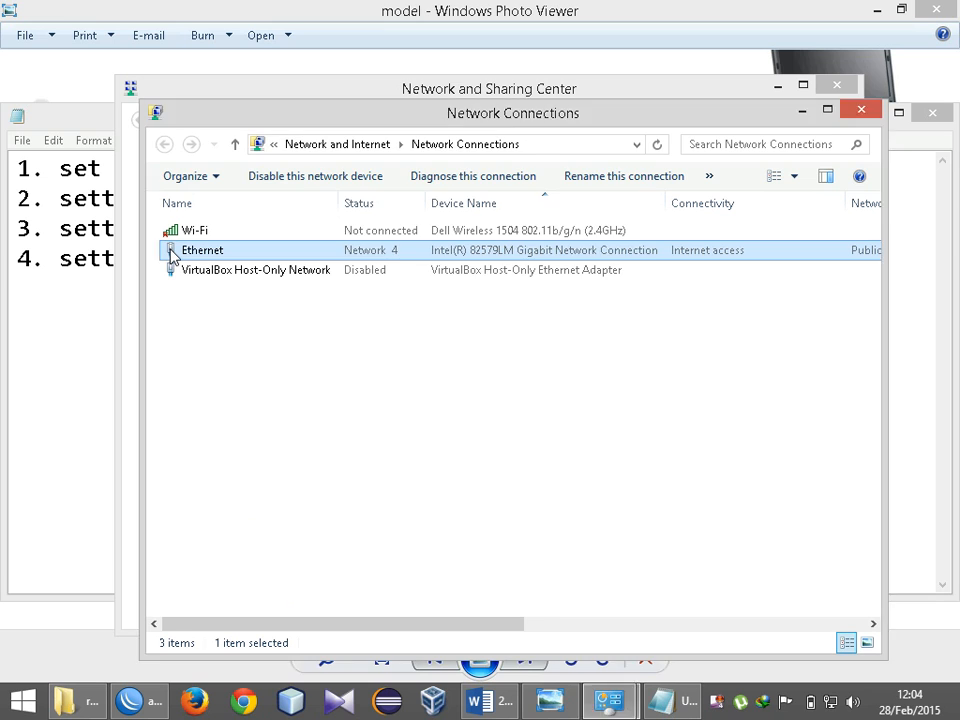
{"action": "left_click", "coordinate": [372, 340]}
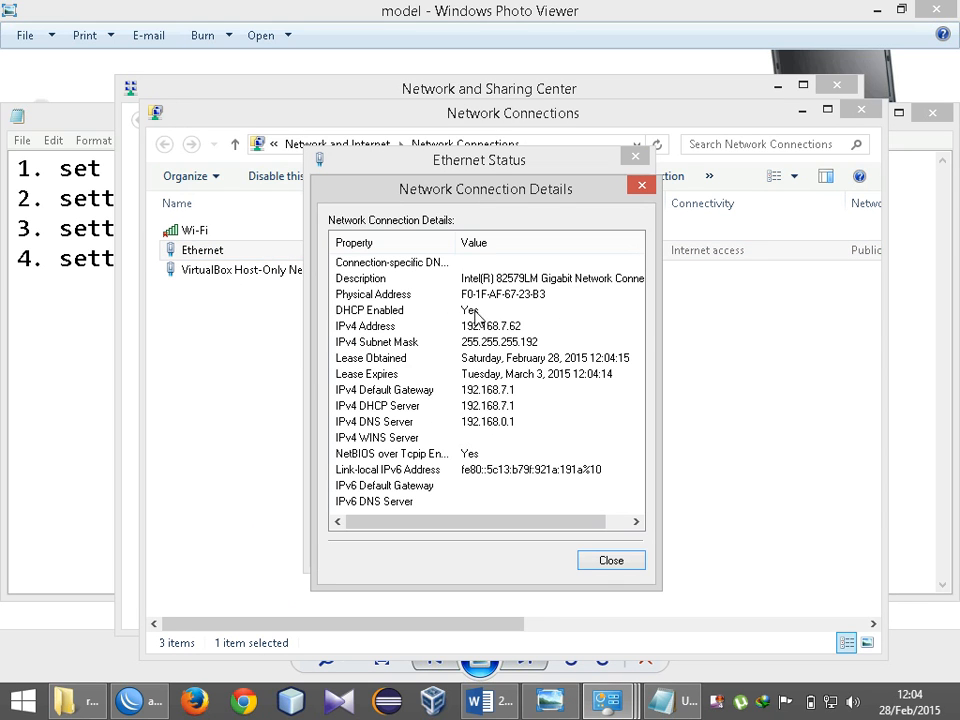
{"action": "left_click", "coordinate": [510, 328]}
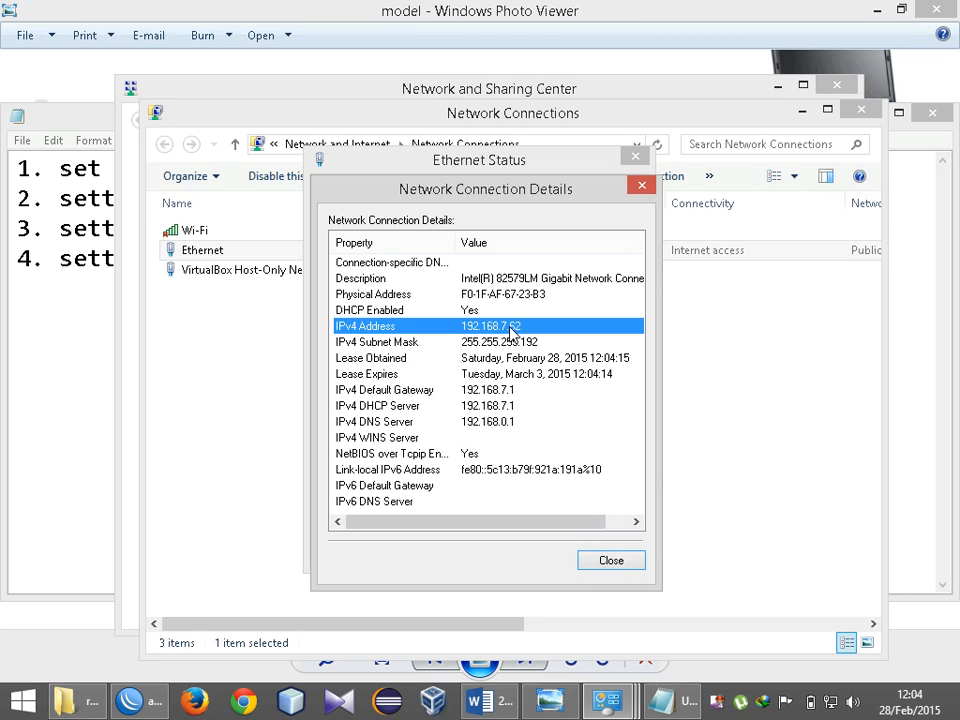
{"action": "left_click", "coordinate": [623, 566]}
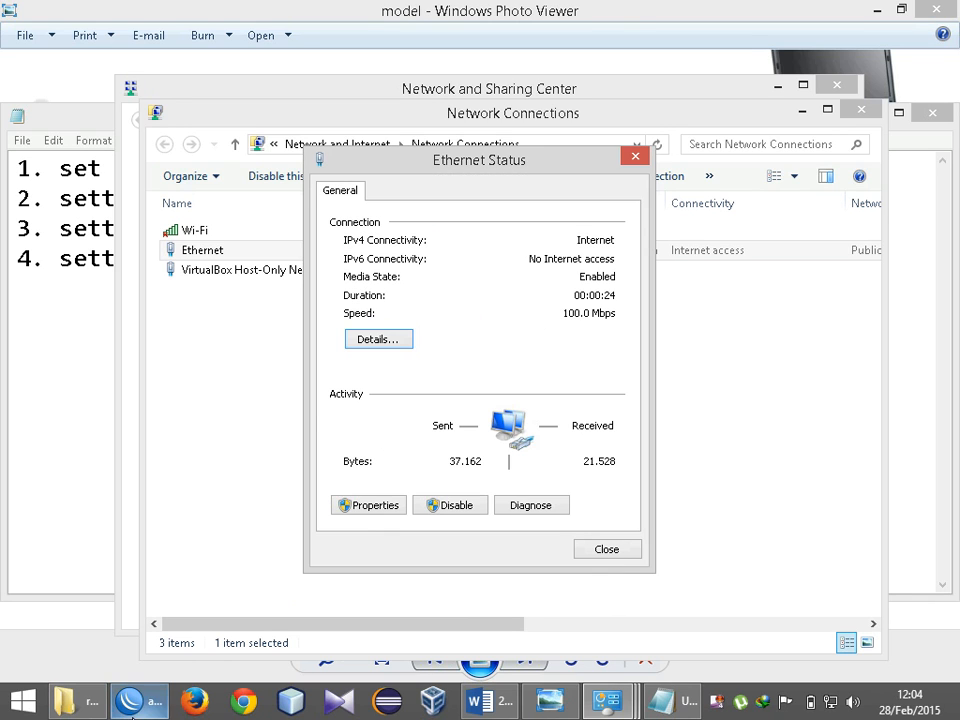
Step: Switch to the disconnected WinBox session and decline reconnecting to the router
{"action": "left_click", "coordinate": [148, 704]}
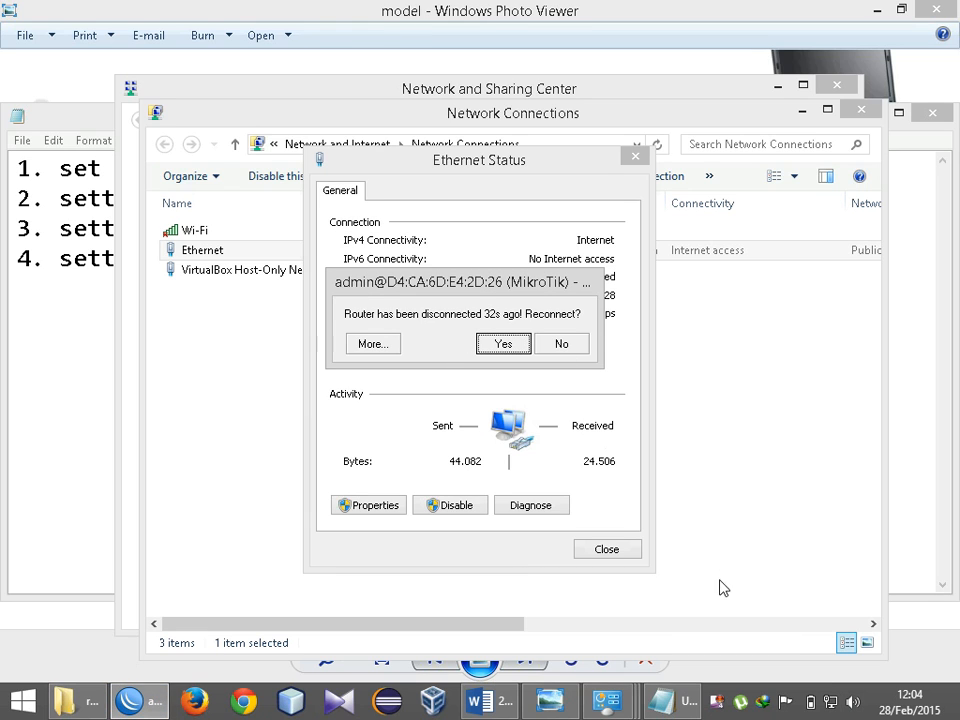
{"action": "left_click_drag", "start_coordinate": [462, 282], "coordinate": [452, 260]}
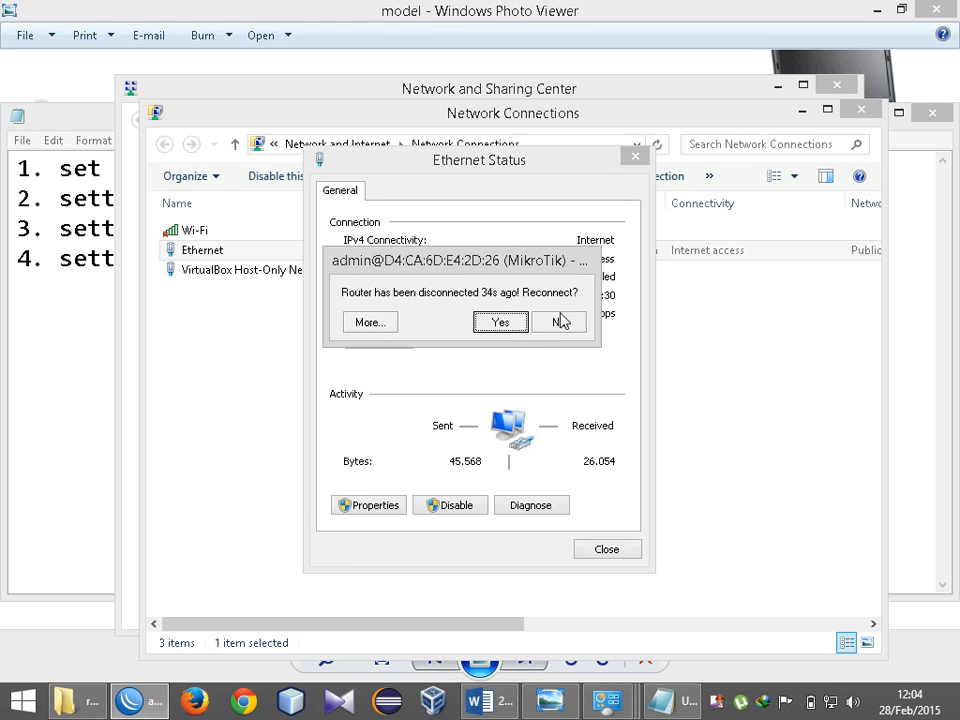
{"action": "left_click", "coordinate": [555, 326]}
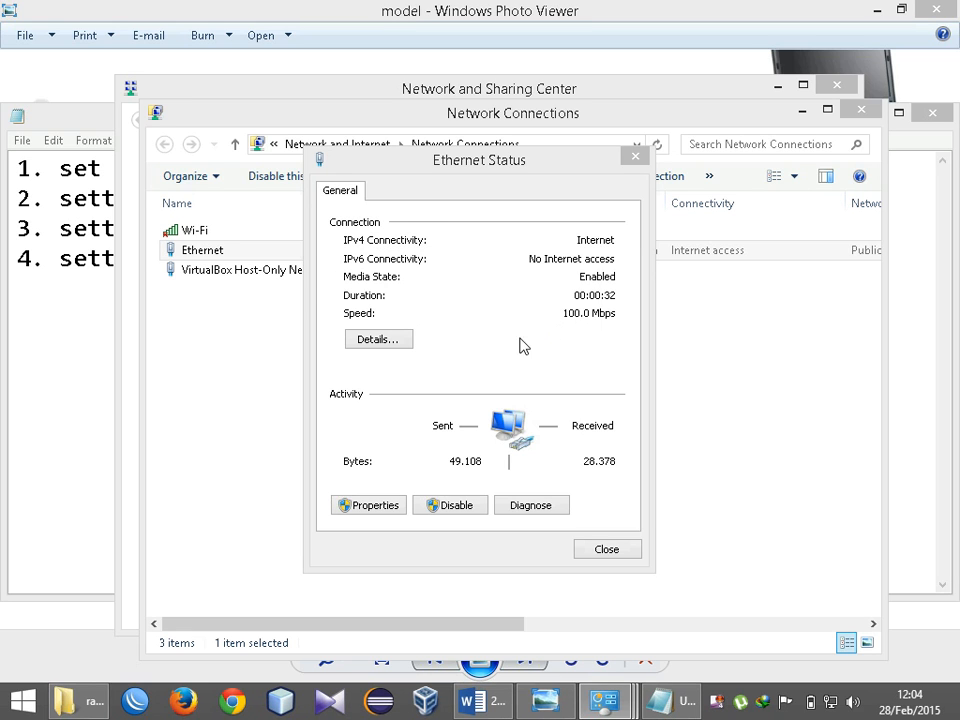
Step: Switch to the WinBox login window and connect to the MikroTik router through its IP address 192.168.7.1
{"action": "left_click", "coordinate": [138, 702]}
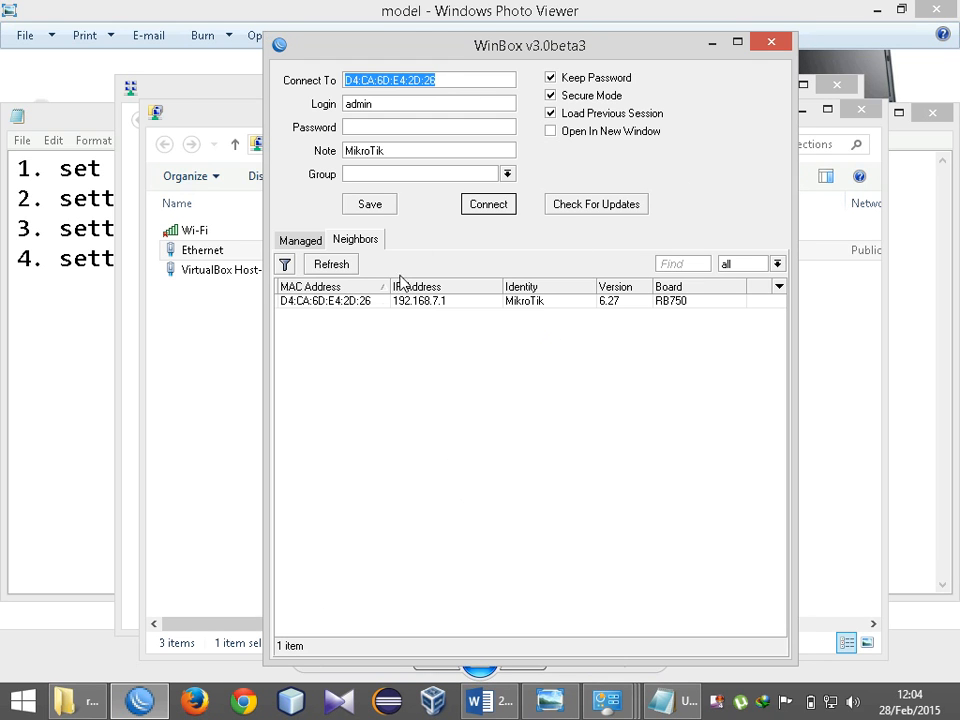
{"action": "left_click", "coordinate": [433, 303]}
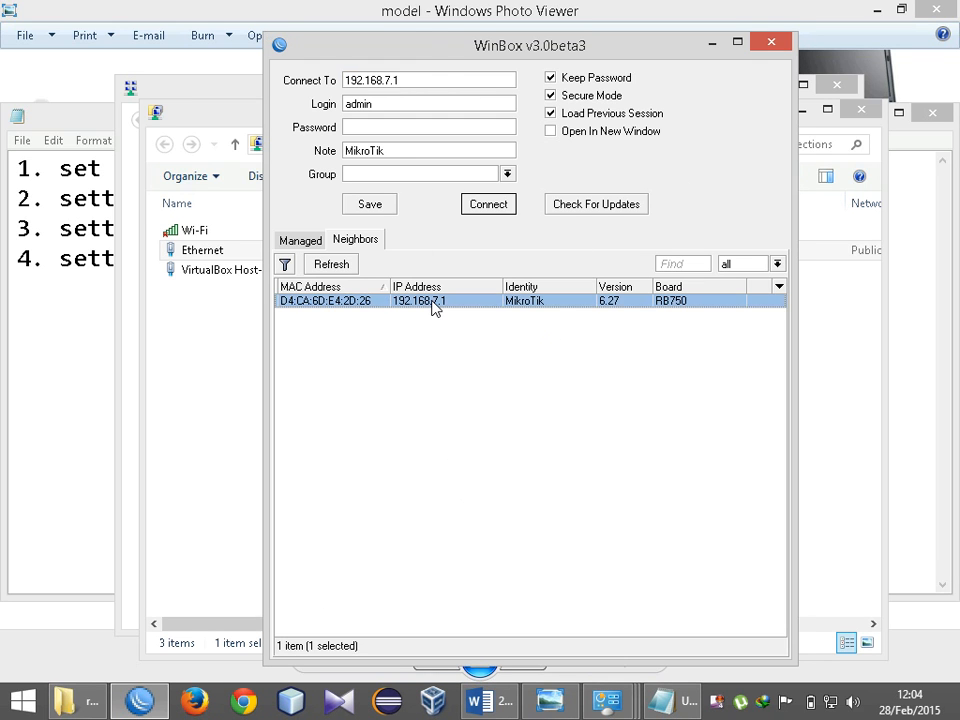
{"action": "left_click", "coordinate": [489, 205]}
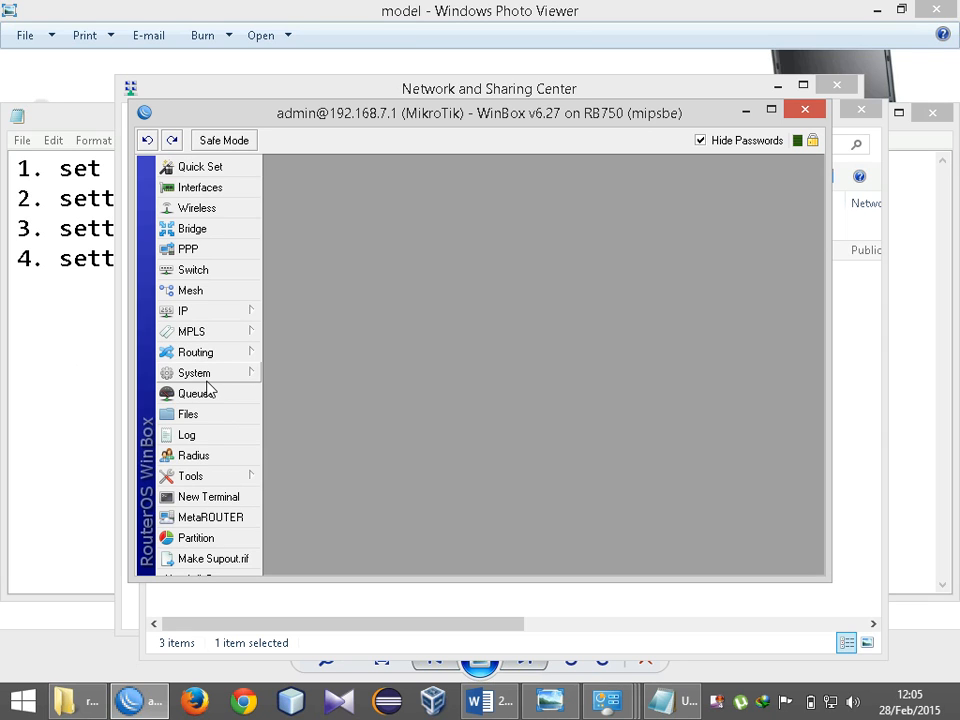
Step: Run DHCP Setup for a DHCP server on ether3, accepting all suggested values through to completion
{"action": "left_click", "coordinate": [240, 319]}
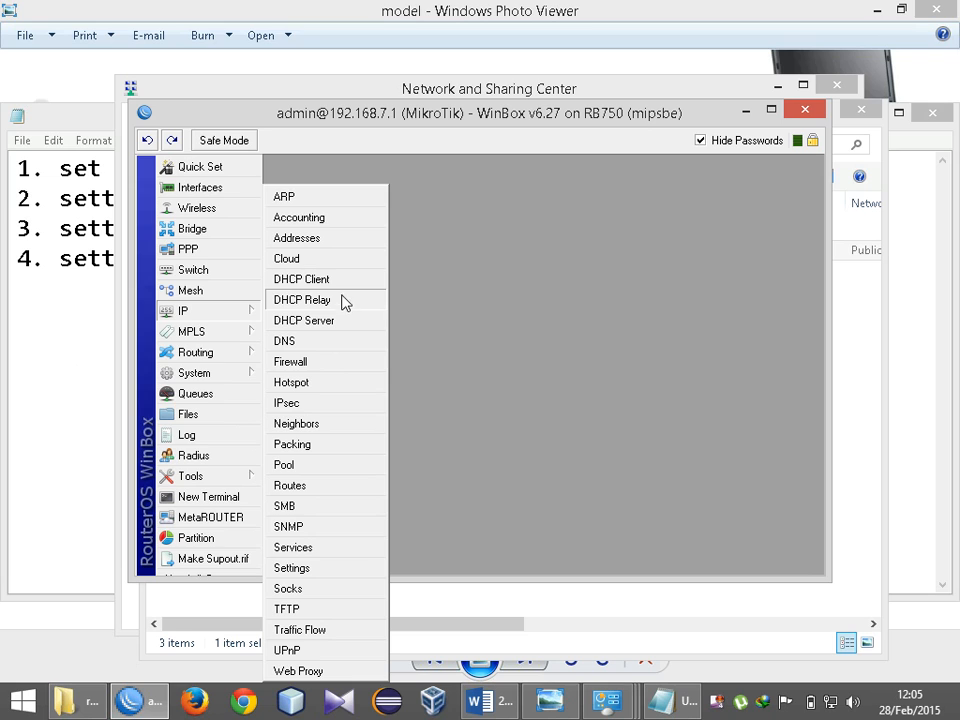
{"action": "left_click", "coordinate": [345, 324]}
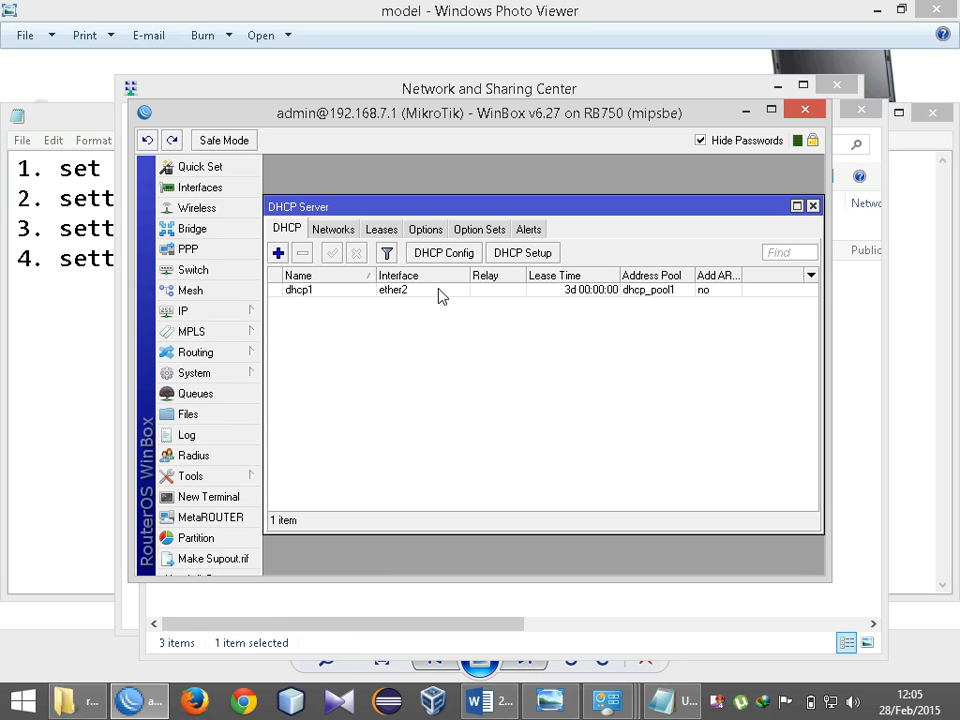
{"action": "left_click", "coordinate": [533, 262]}
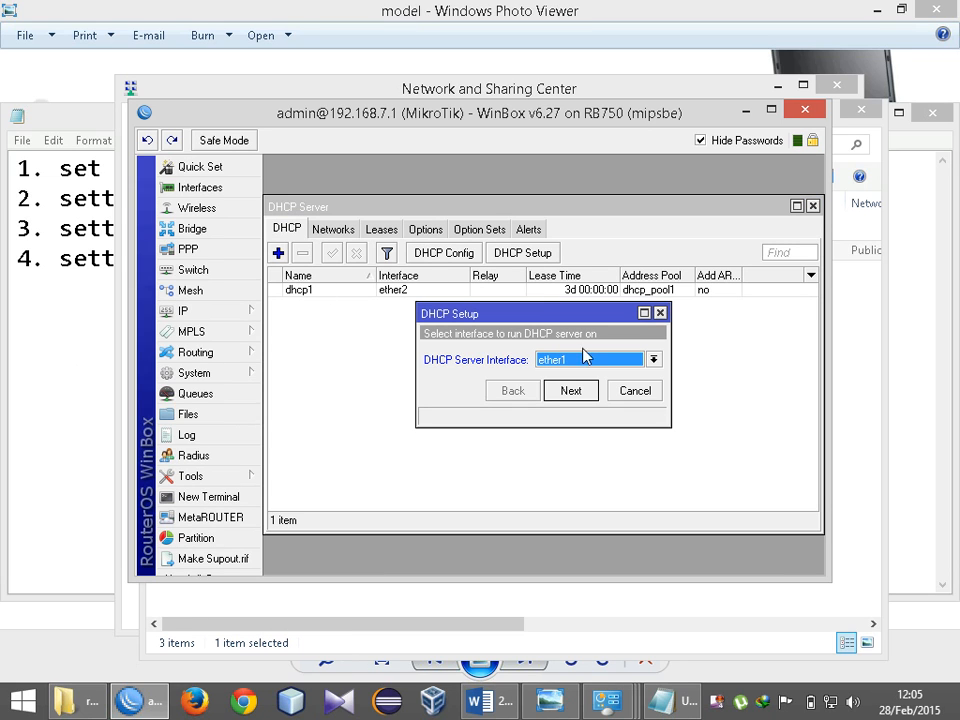
{"action": "left_click", "coordinate": [594, 362]}
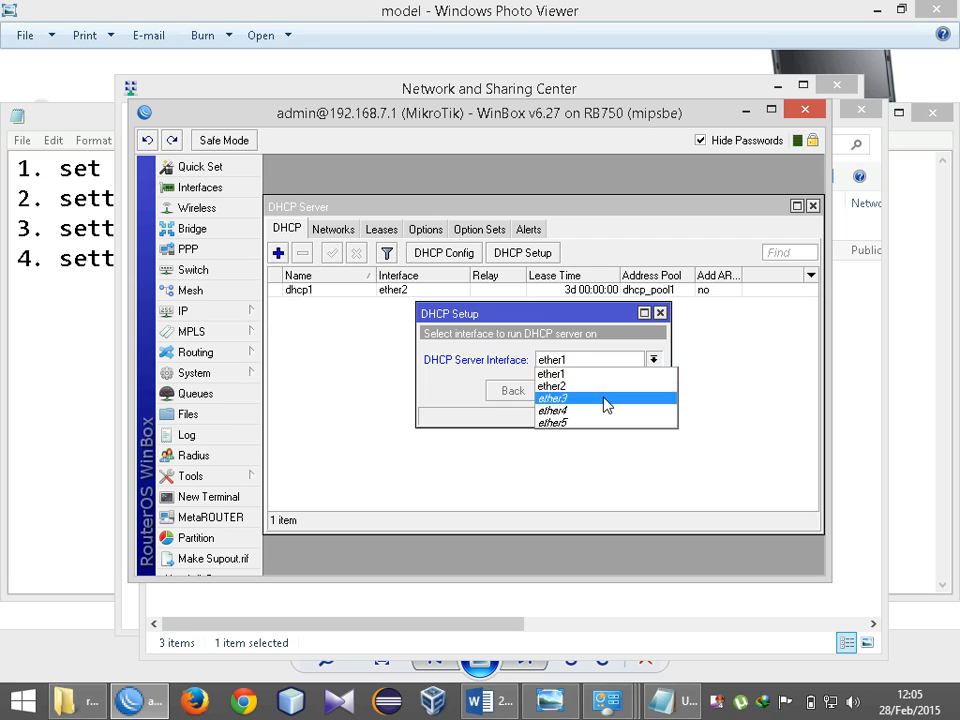
{"action": "left_click", "coordinate": [606, 400]}
{"action": "left_click", "coordinate": [565, 391]}
{"action": "left_click", "coordinate": [563, 392]}
{"action": "left_click", "coordinate": [563, 392]}
{"action": "left_click", "coordinate": [561, 393]}
{"action": "left_click", "coordinate": [561, 393]}
{"action": "left_click", "coordinate": [560, 393]}
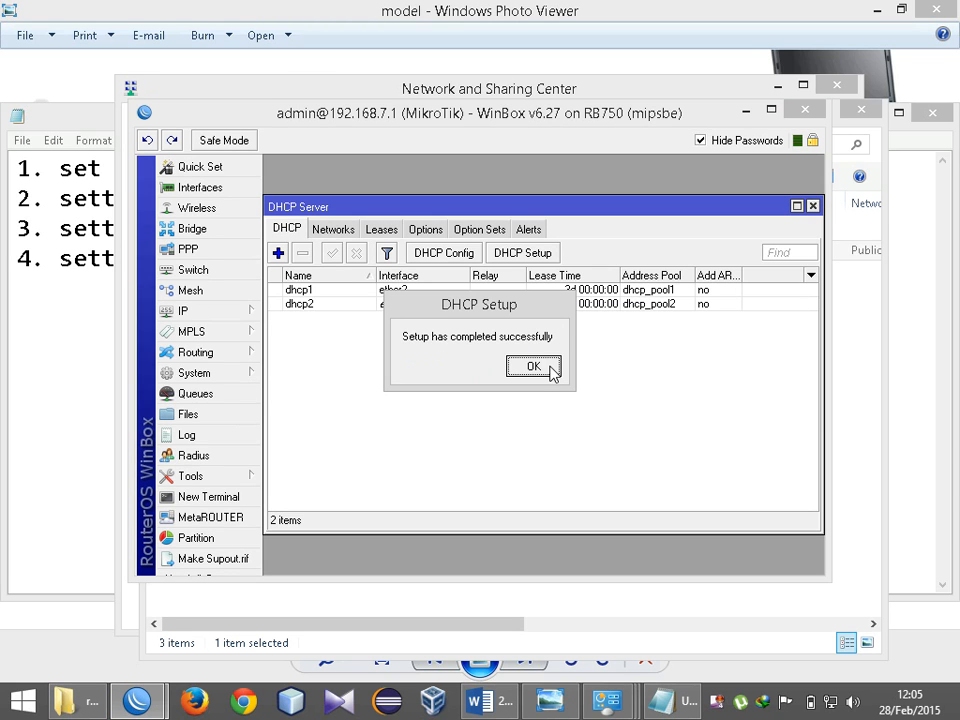
{"action": "left_click", "coordinate": [533, 366]}
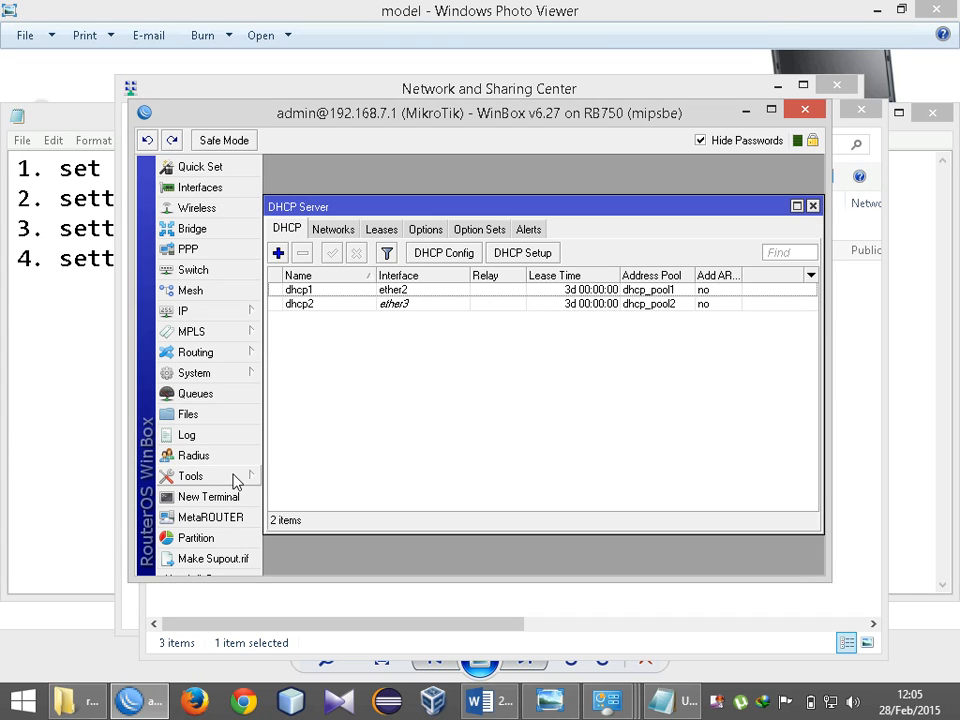
Step: Review the DHCP server entries for ether2 and ether3
{"action": "left_click", "coordinate": [408, 305]}
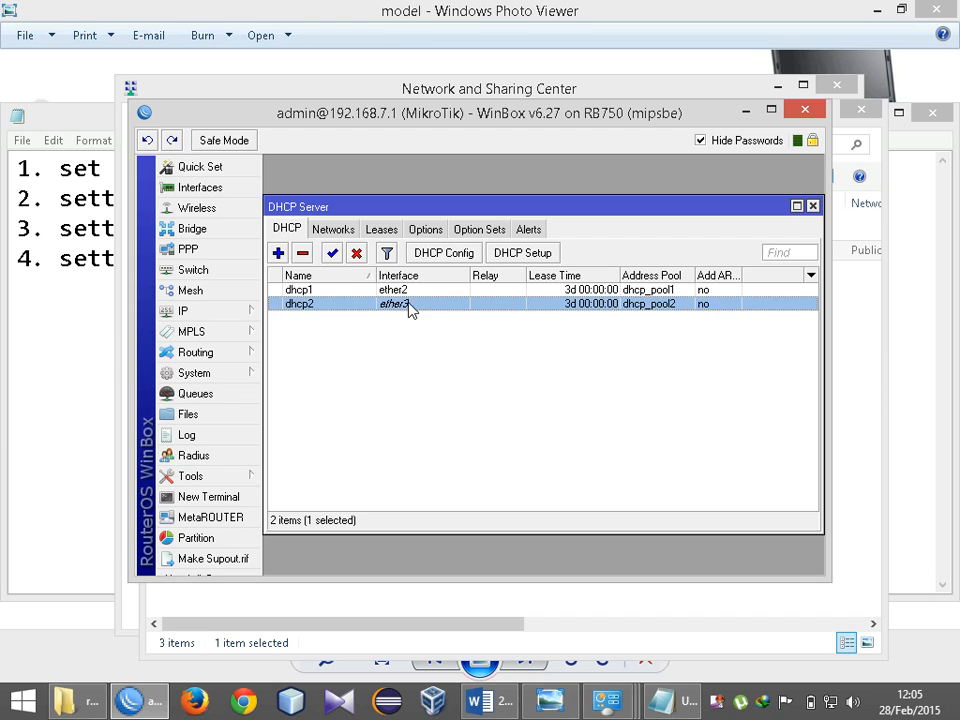
{"action": "left_click", "coordinate": [400, 289]}
{"action": "left_click", "coordinate": [408, 332]}
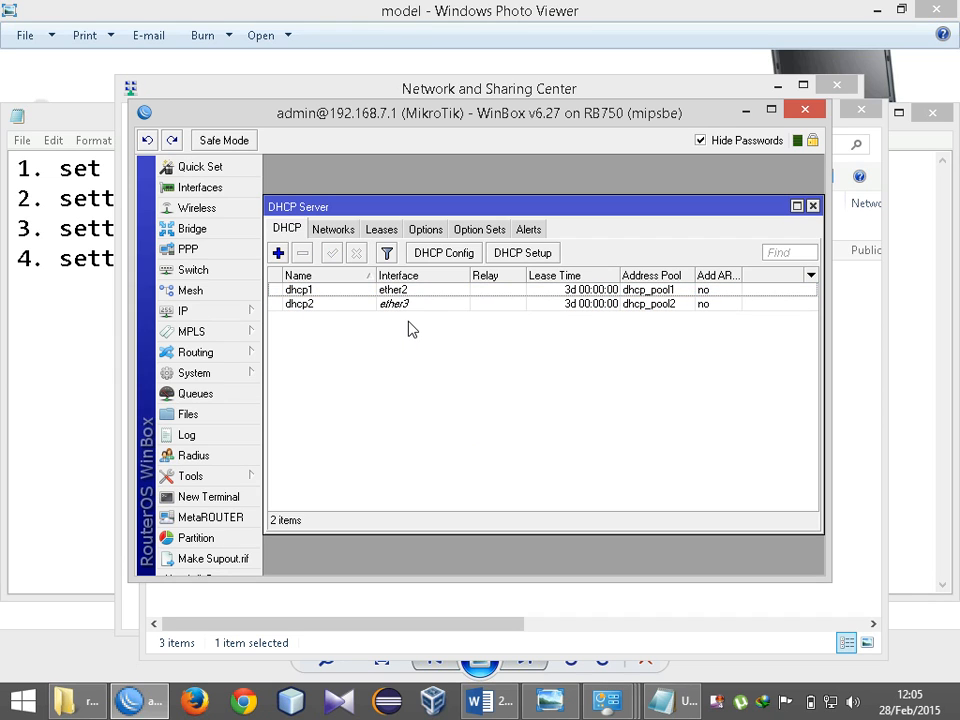
{"action": "left_click", "coordinate": [409, 305]}
{"action": "left_click", "coordinate": [415, 378]}
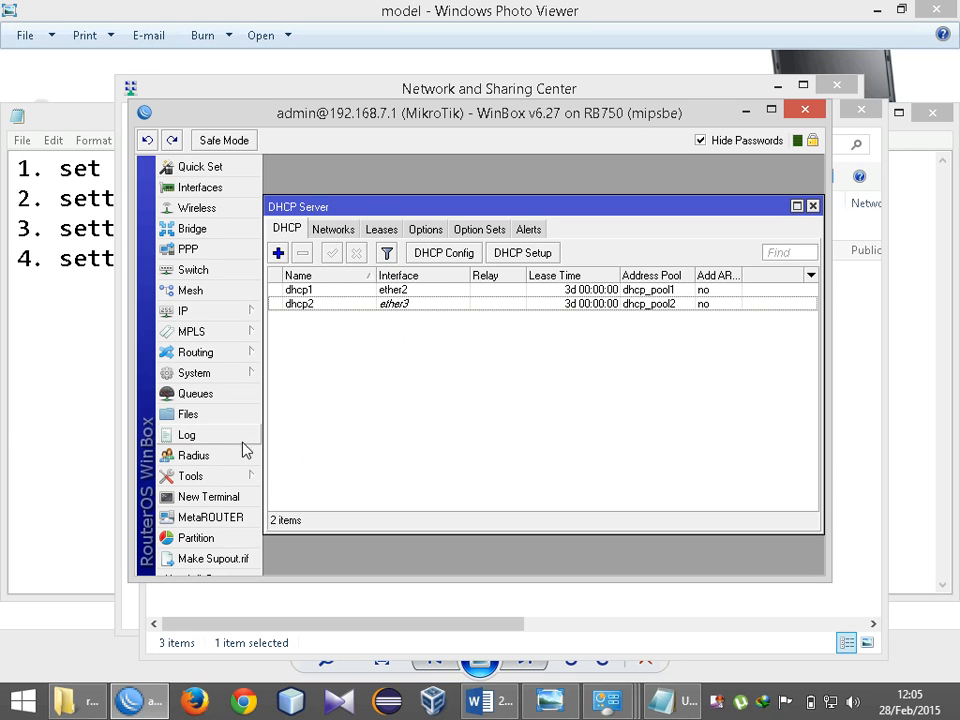
Step: Check the task notes in Notepad, and locate and highlight the "Konfigurasi Proxy Server" requirements in the Word document
{"action": "left_click", "coordinate": [71, 418]}
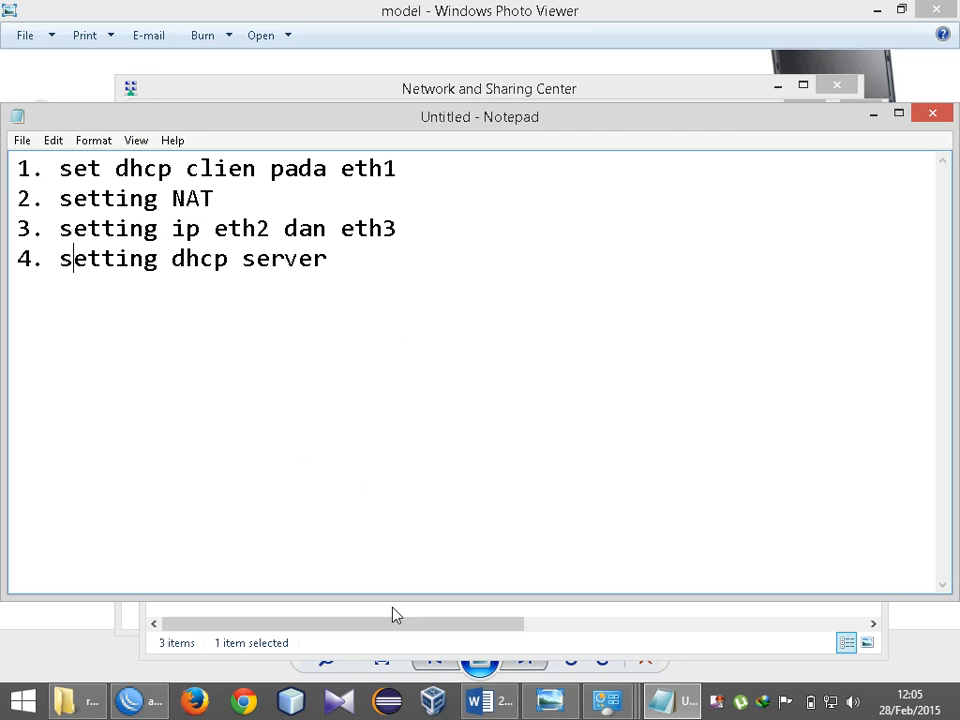
{"action": "left_click", "coordinate": [495, 700]}
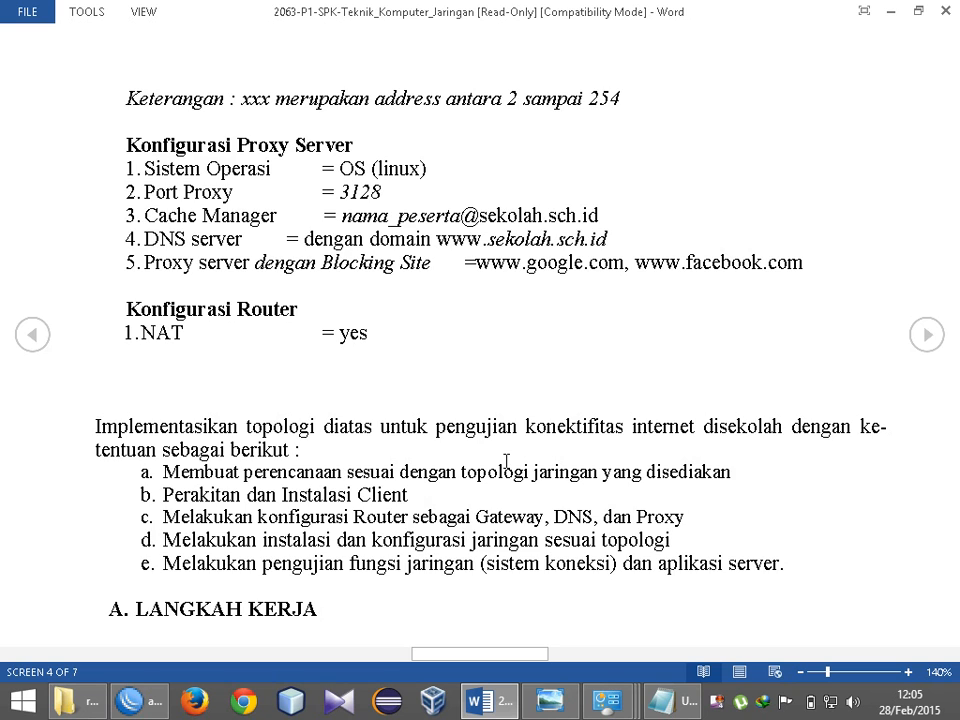
{"action": "scroll", "coordinate": [506, 461], "scroll_direction": "down", "scroll_amount": 2}
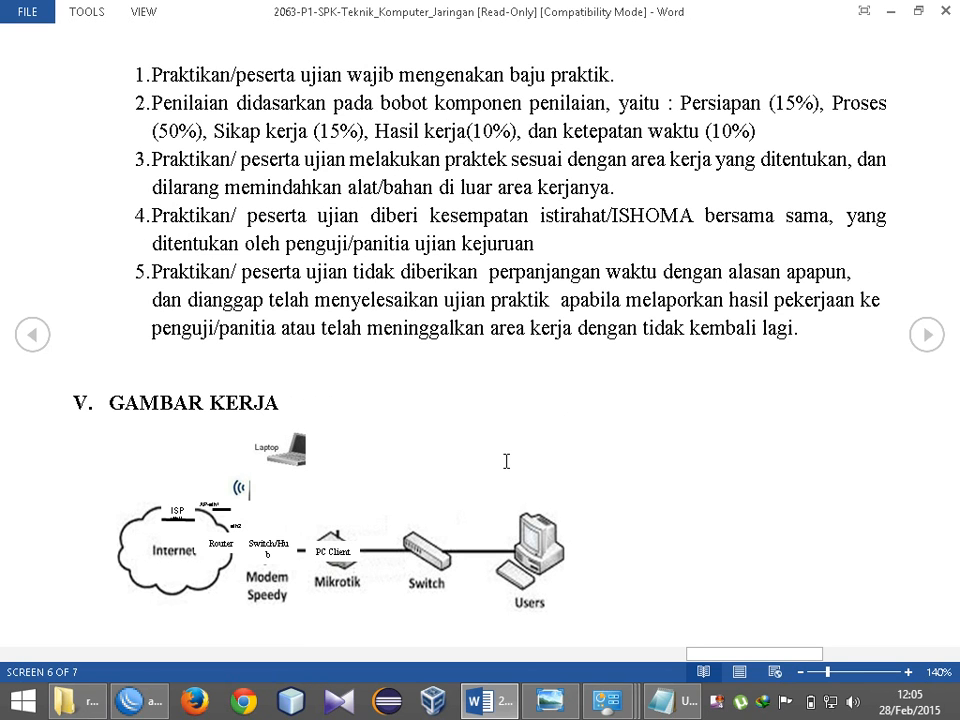
{"action": "scroll", "coordinate": [507, 462], "scroll_direction": "up", "scroll_amount": 3}
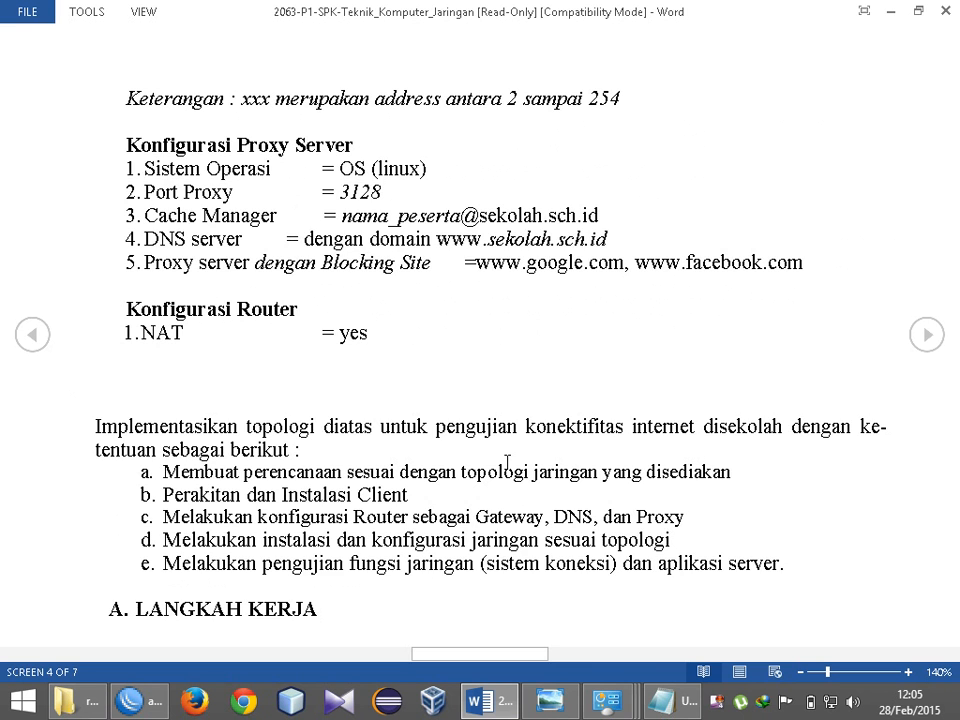
{"action": "scroll", "coordinate": [507, 462], "scroll_direction": "down", "scroll_amount": 1}
{"action": "scroll", "coordinate": [507, 462], "scroll_direction": "down", "scroll_amount": 2}
{"action": "scroll", "coordinate": [507, 462], "scroll_direction": "down", "scroll_amount": 1}
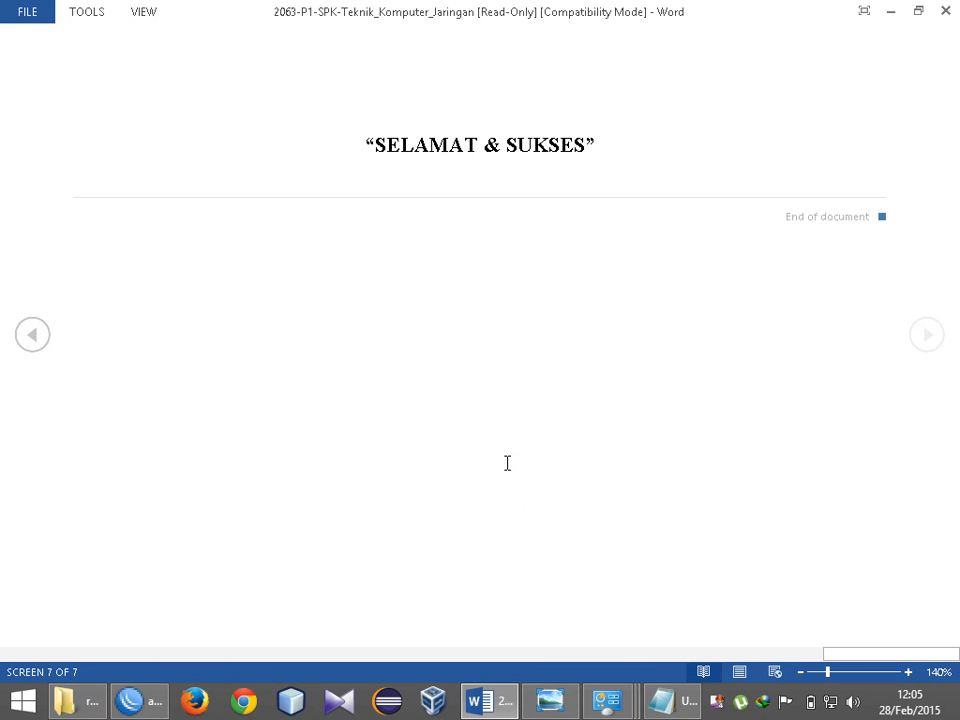
{"action": "scroll", "coordinate": [507, 462], "scroll_direction": "up", "scroll_amount": 3}
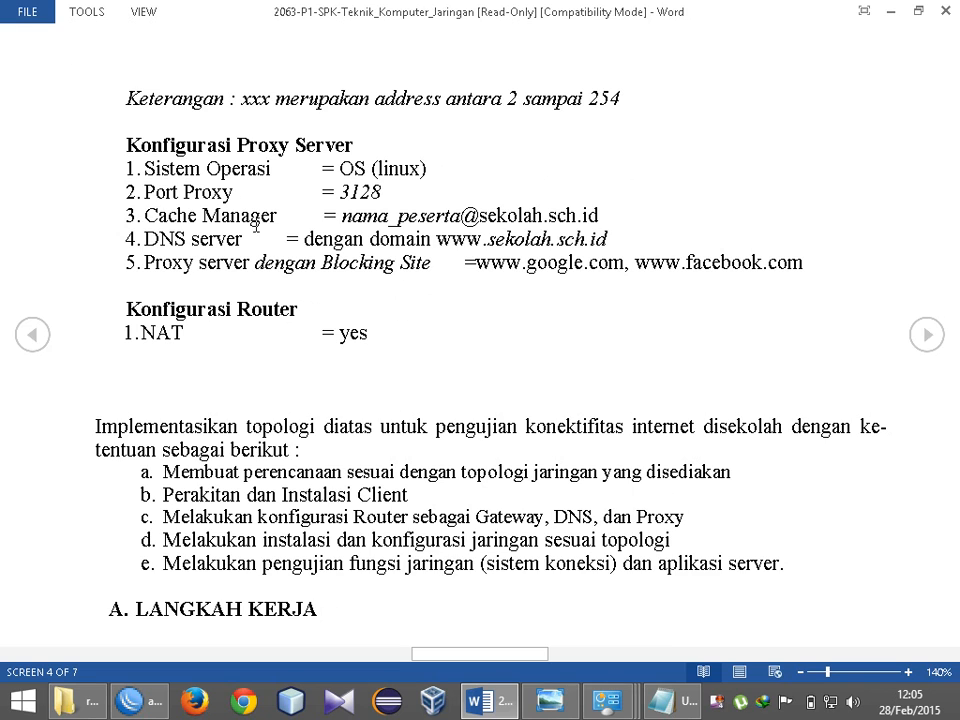
{"action": "left_click_drag", "start_coordinate": [128, 143], "coordinate": [800, 270]}
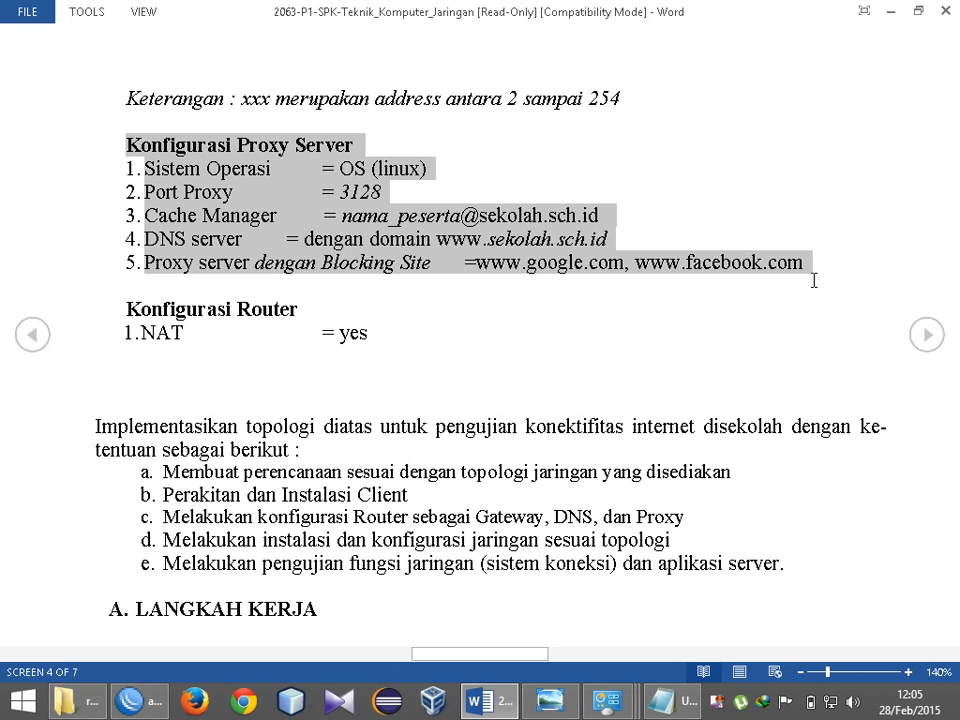
Step: Add the heading "setting web proxy" and the item "5. enable web proxy" below the task list in Notepad
{"action": "left_click", "coordinate": [672, 700]}
{"action": "left_click", "coordinate": [512, 281]}
{"action": "key", "text": "Return"}
{"action": "type", "text": "setting w"}
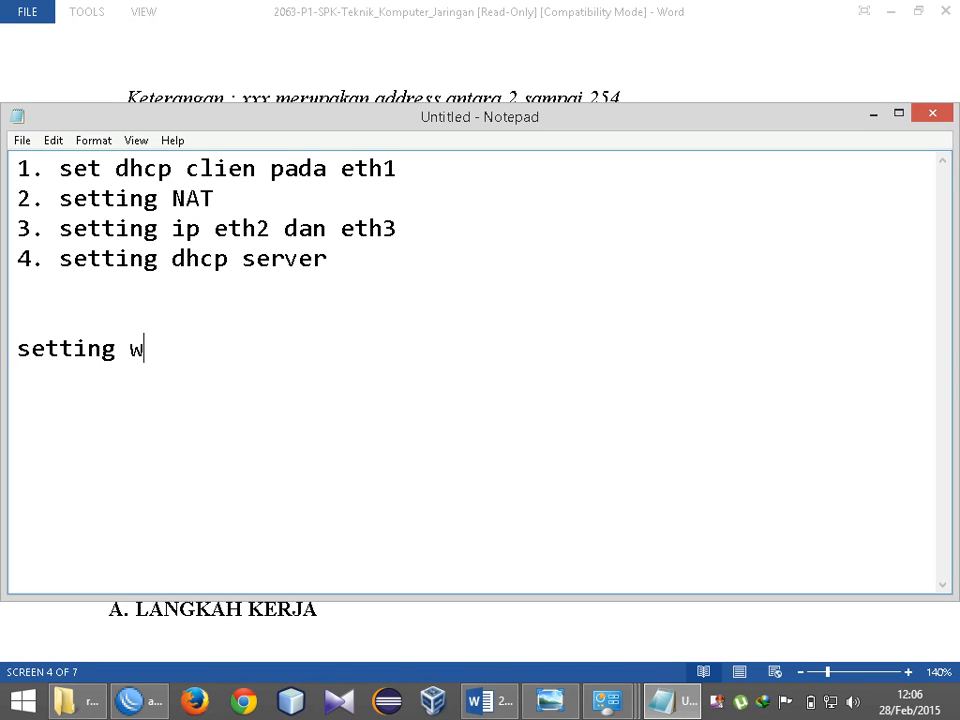
{"action": "type", "text": "eb proxy "}
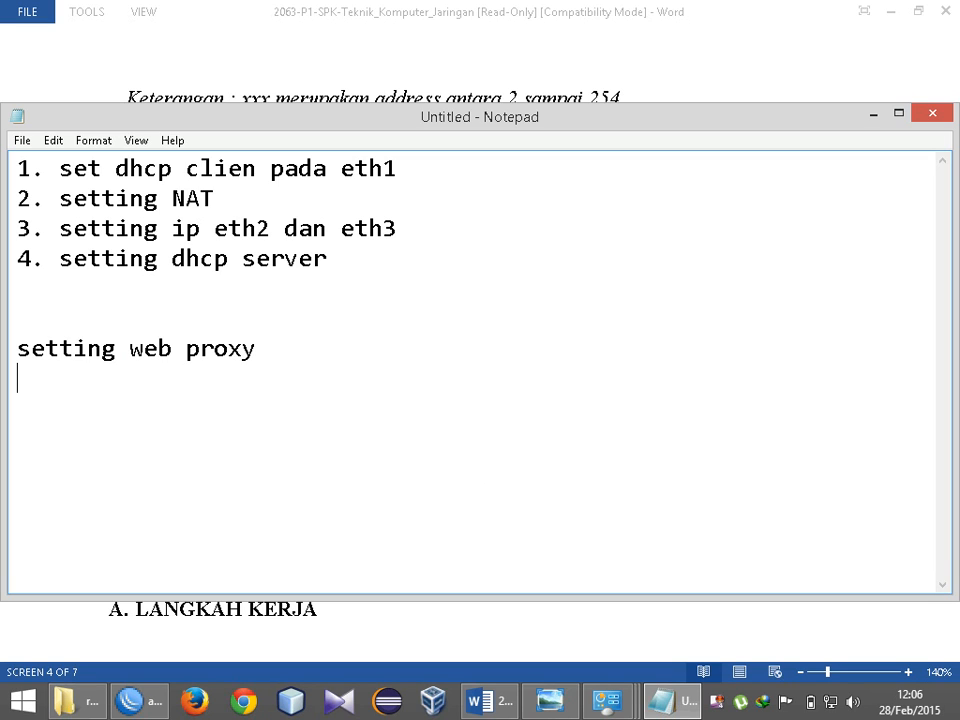
{"action": "type", "text": "5."}
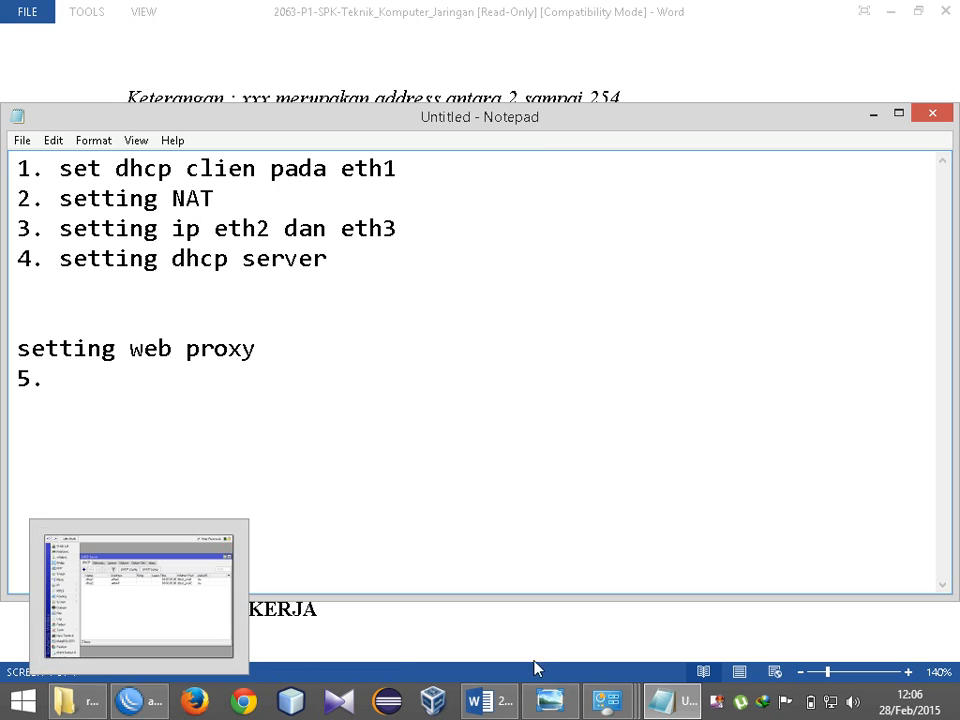
{"action": "left_click", "coordinate": [160, 698]}
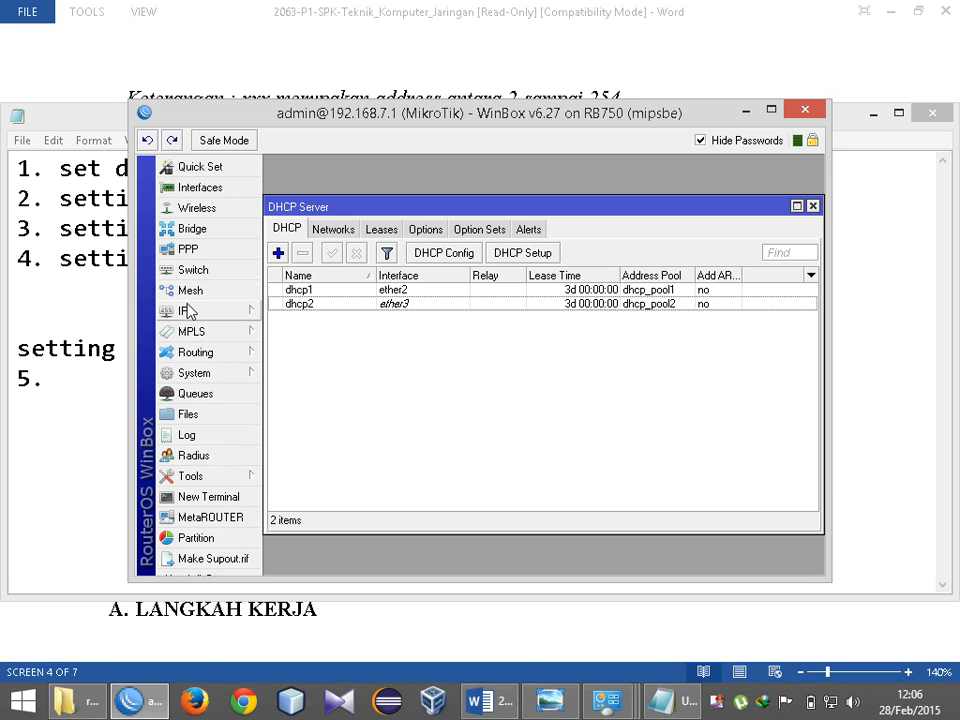
{"action": "left_click", "coordinate": [106, 376]}
{"action": "type", "text": "enable"}
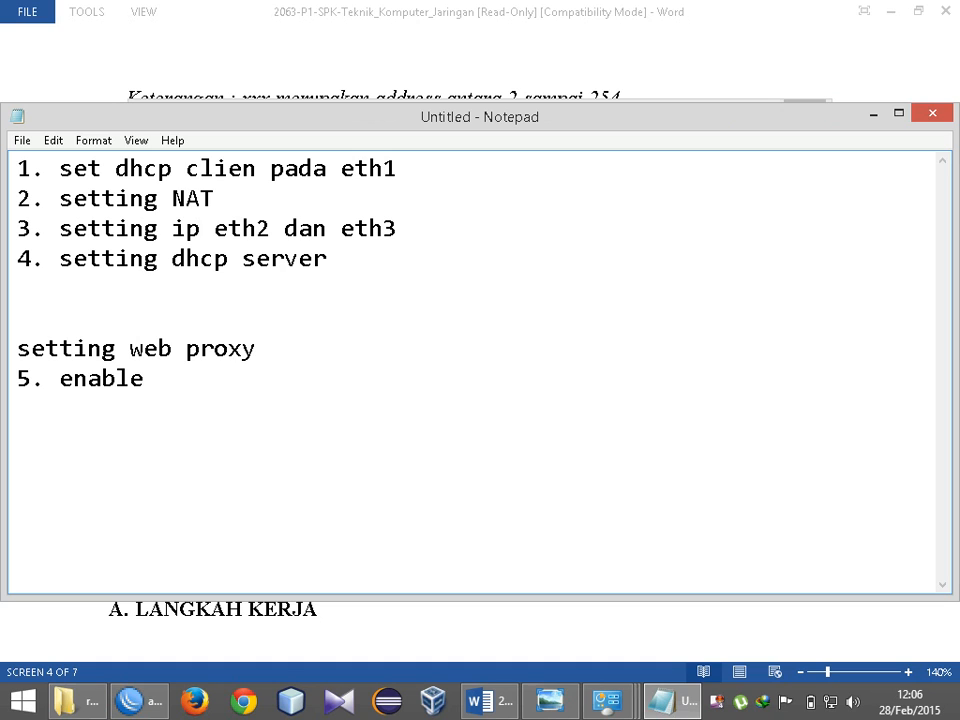
{"action": "type", "text": " web pr"}
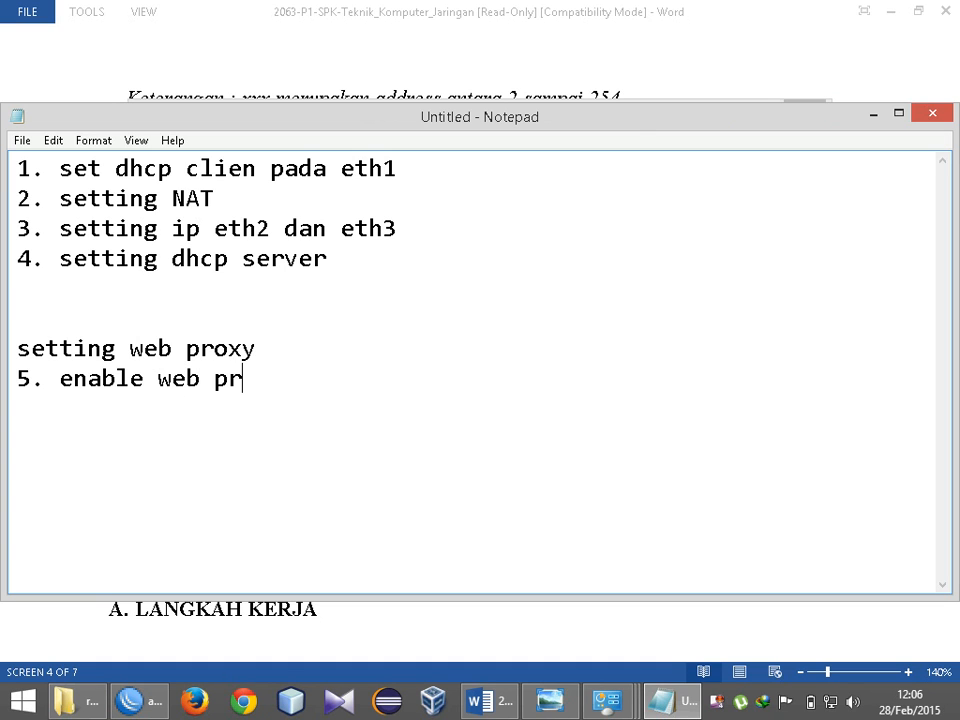
{"action": "type", "text": "oxy"}
Step: Switch to WinBox, open the router's Web Proxy settings and enable the proxy
{"action": "left_click", "coordinate": [140, 700]}
{"action": "left_click", "coordinate": [258, 312]}
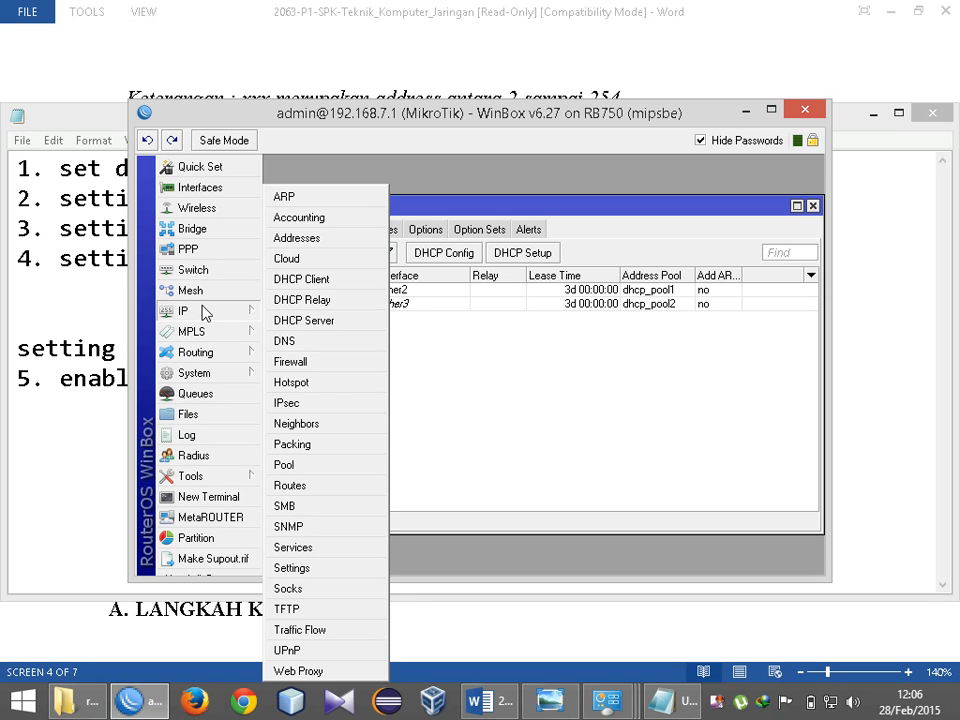
{"action": "left_click", "coordinate": [330, 671]}
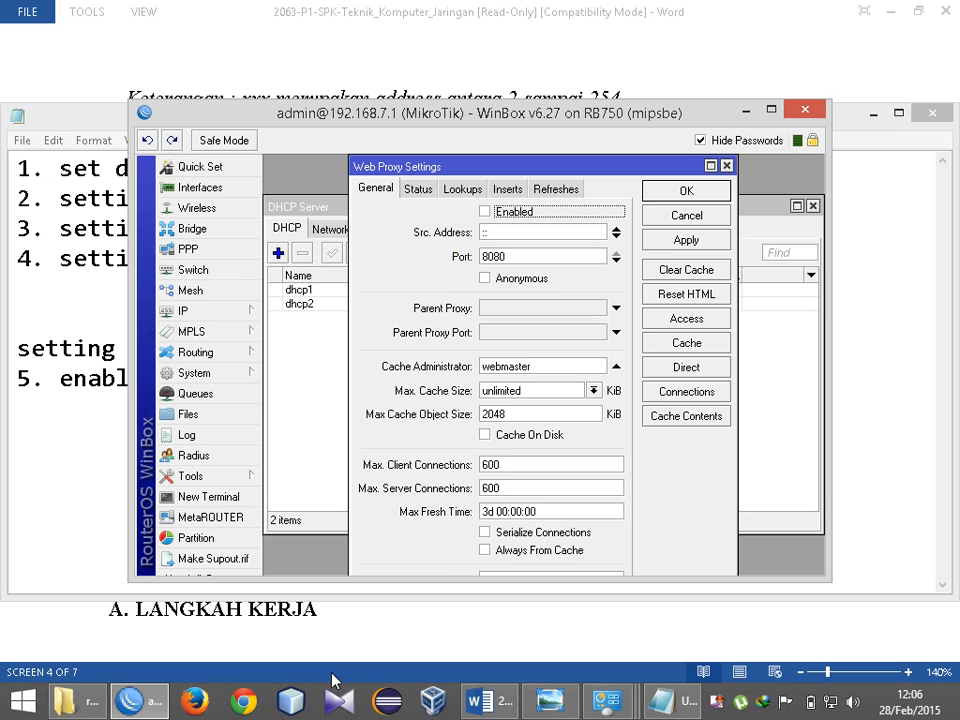
{"action": "left_click", "coordinate": [507, 213]}
Step: Check the required proxy port in the Word document and set the web proxy port to 3128 in WinBox
{"action": "double_click", "coordinate": [544, 256]}
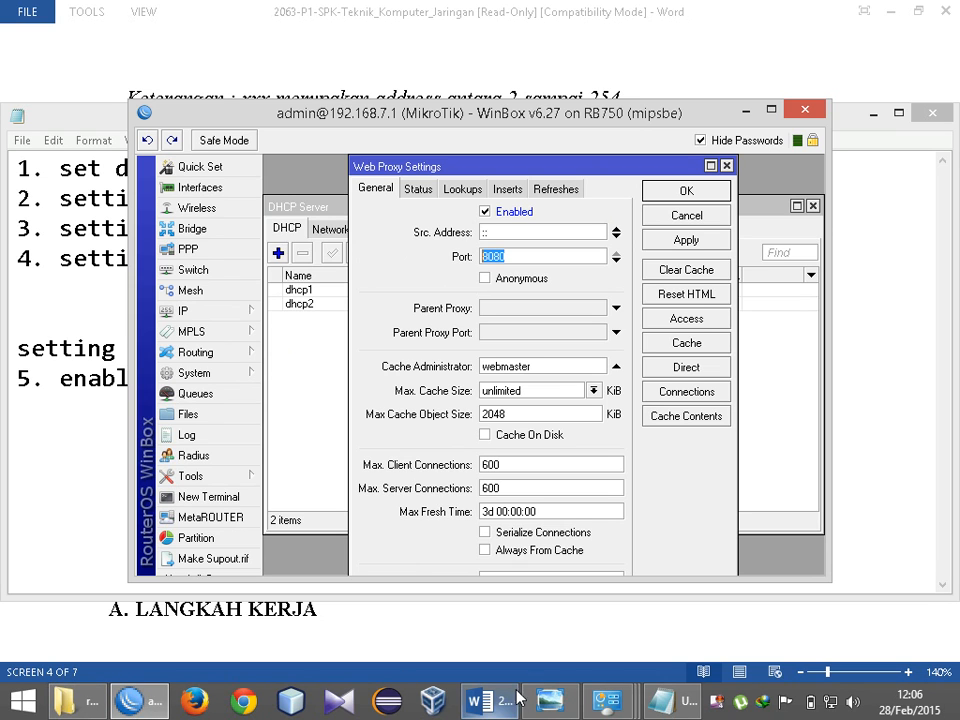
{"action": "left_click", "coordinate": [477, 704]}
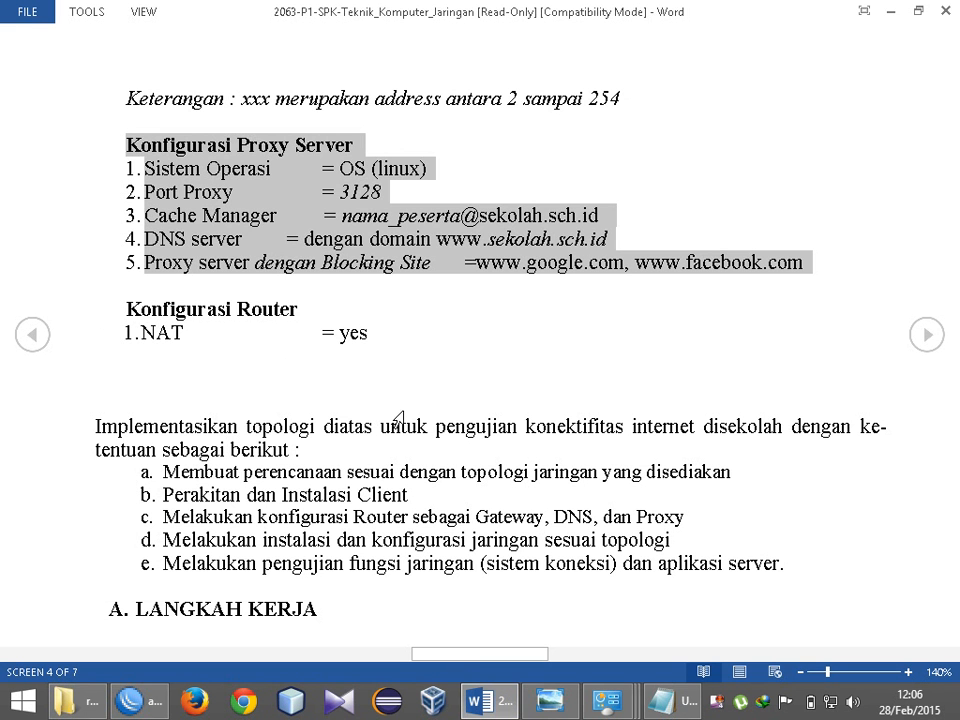
{"action": "left_click", "coordinate": [355, 203]}
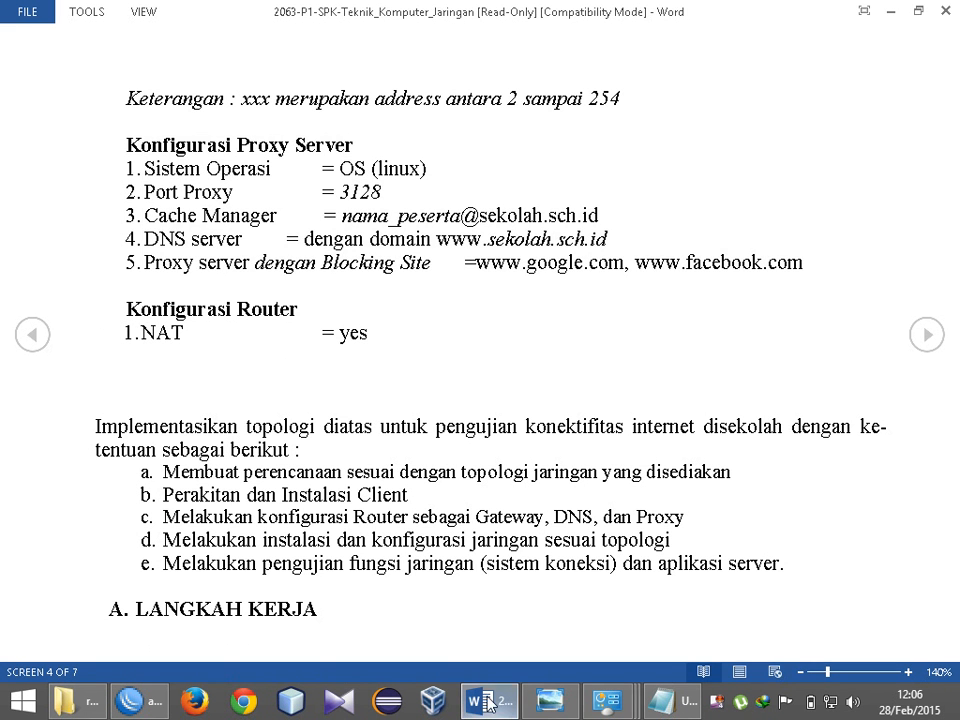
{"action": "left_click", "coordinate": [140, 702]}
{"action": "double_click", "coordinate": [570, 257]}
{"action": "type", "text": "3128"}
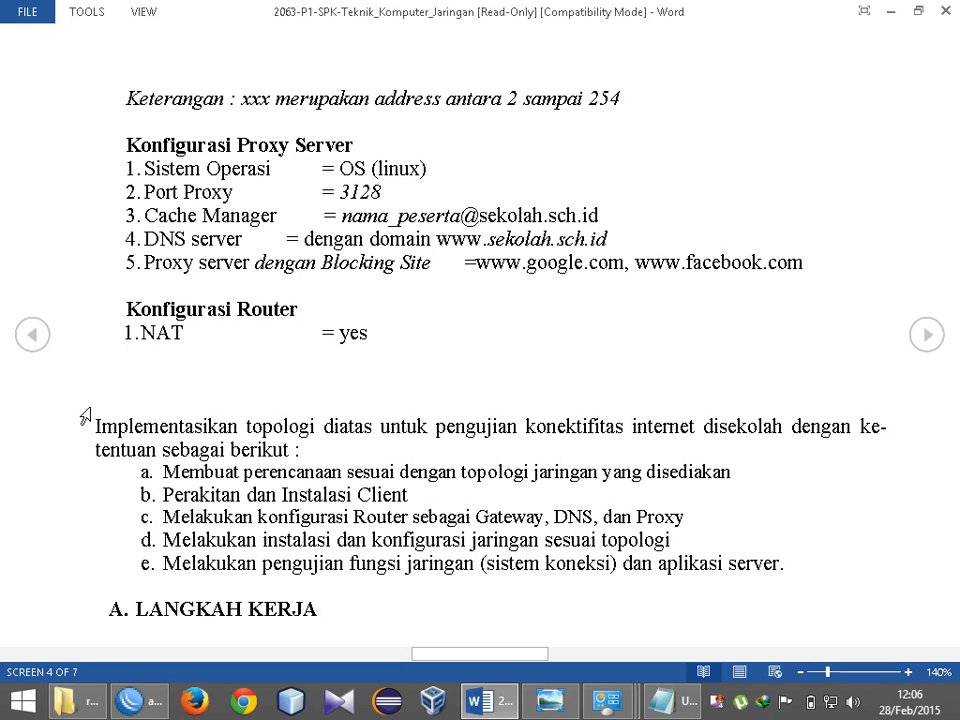
Step: Copy the Cache Manager e-mail address from the Word document and paste it as the web proxy's Cache Administrator in WinBox
{"action": "left_click", "coordinate": [86, 529]}
{"action": "left_click_drag", "start_coordinate": [352, 214], "coordinate": [603, 224]}
{"action": "key", "text": "super+c"}
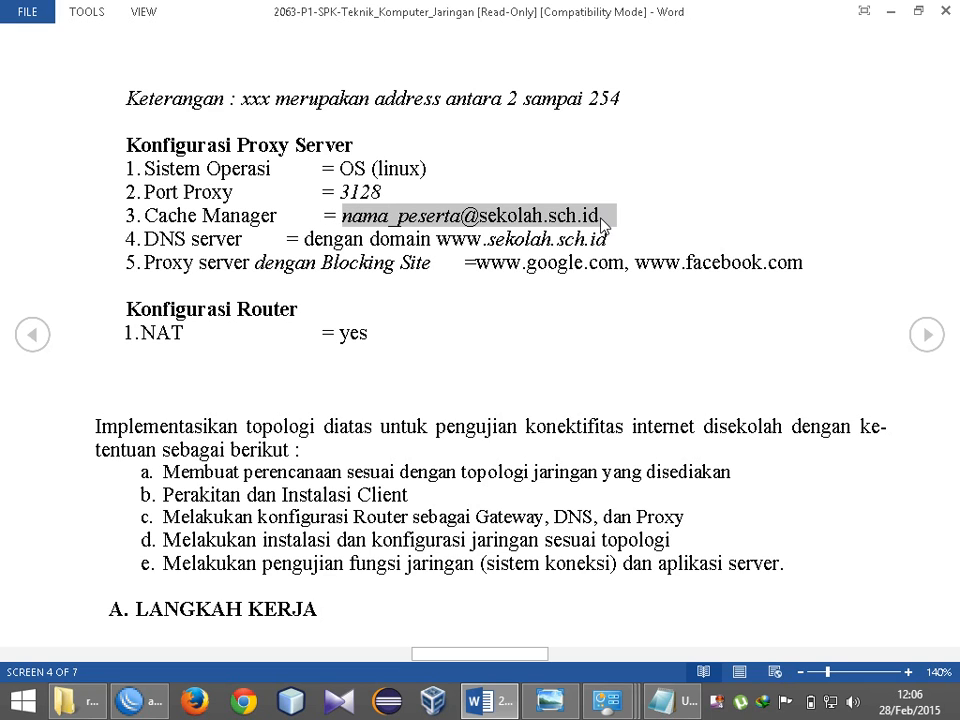
{"action": "right_click", "coordinate": [601, 224]}
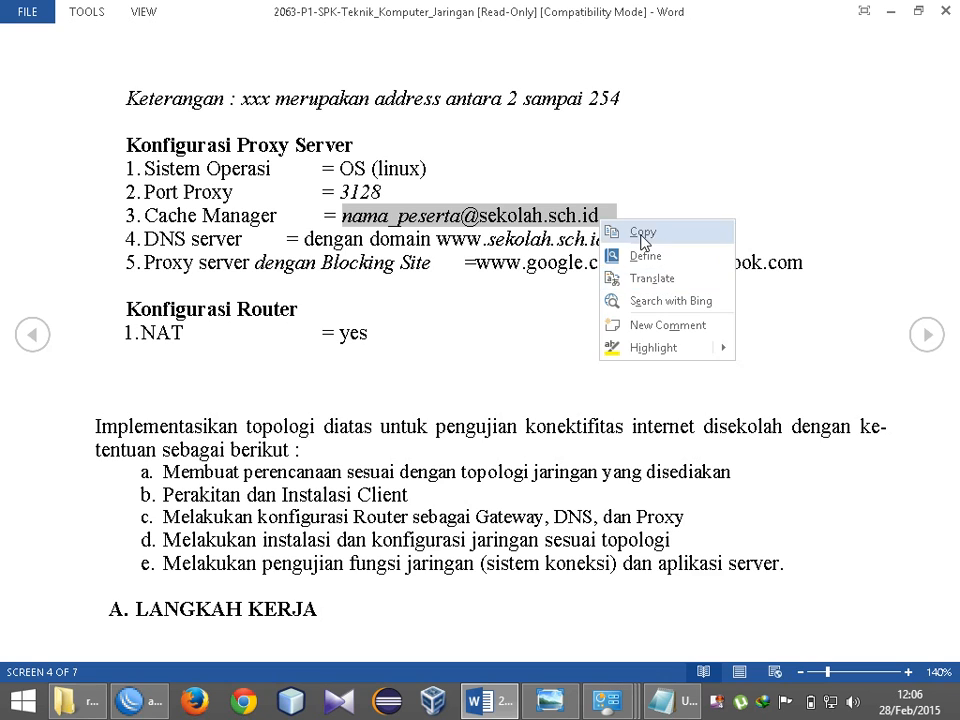
{"action": "left_click", "coordinate": [642, 233]}
{"action": "mouse_move", "coordinate": [148, 698]}
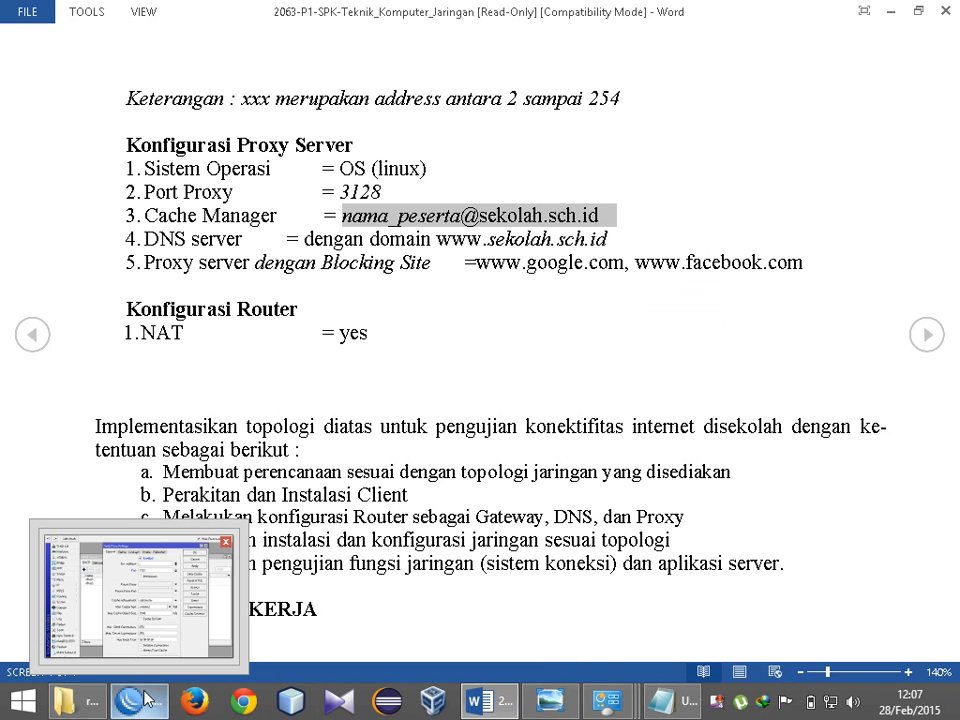
{"action": "left_click", "coordinate": [140, 590]}
{"action": "left_click_drag", "start_coordinate": [561, 367], "coordinate": [424, 370]}
{"action": "right_click", "coordinate": [500, 368]}
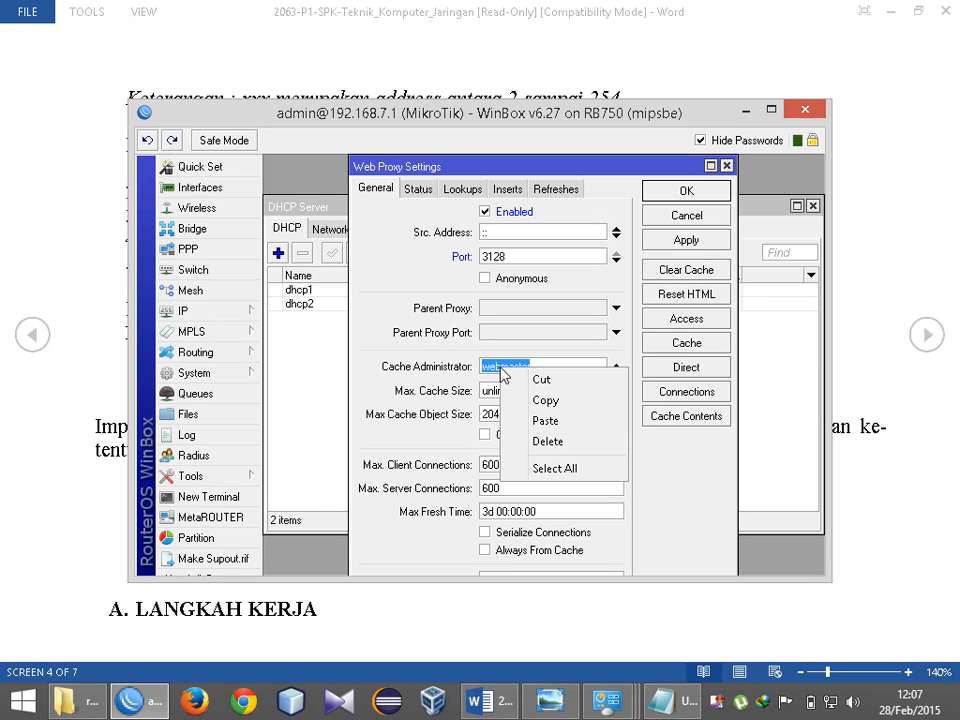
{"action": "left_click", "coordinate": [532, 421]}
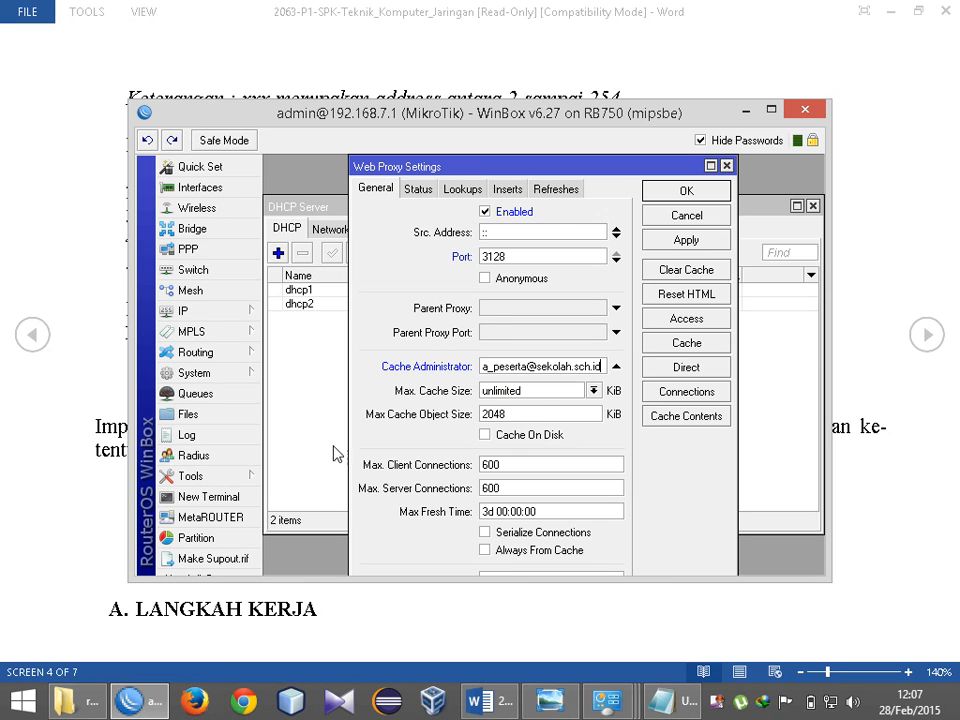
Step: Examine the DNS server domain requirement in the Word document against the Web Proxy settings in WinBox
{"action": "left_click", "coordinate": [104, 436]}
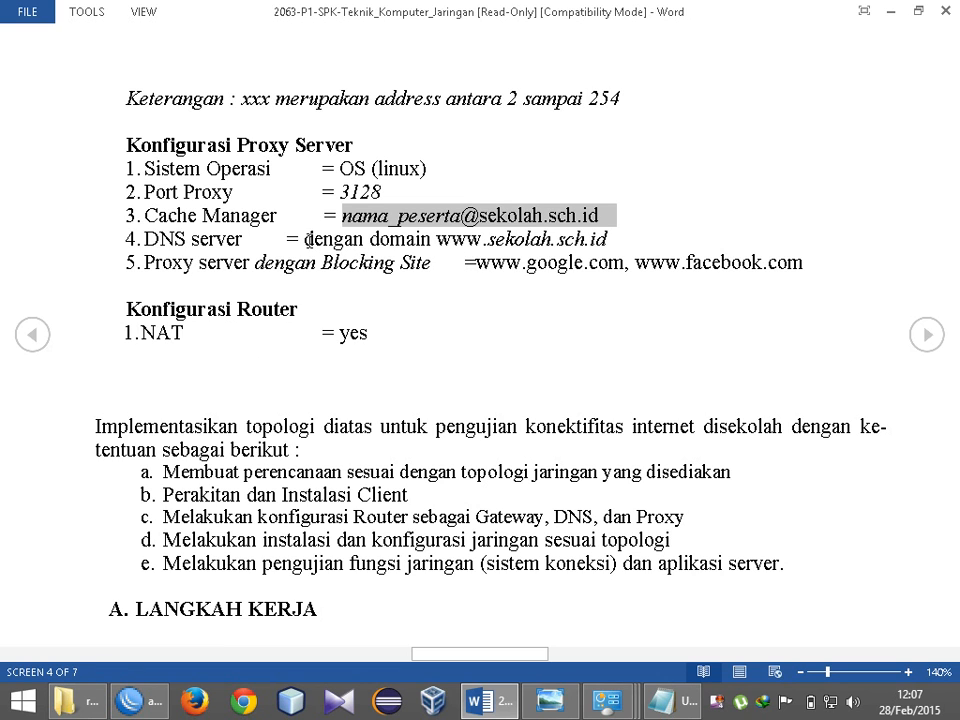
{"action": "left_click_drag", "start_coordinate": [309, 239], "coordinate": [619, 236]}
{"action": "left_click", "coordinate": [141, 701]}
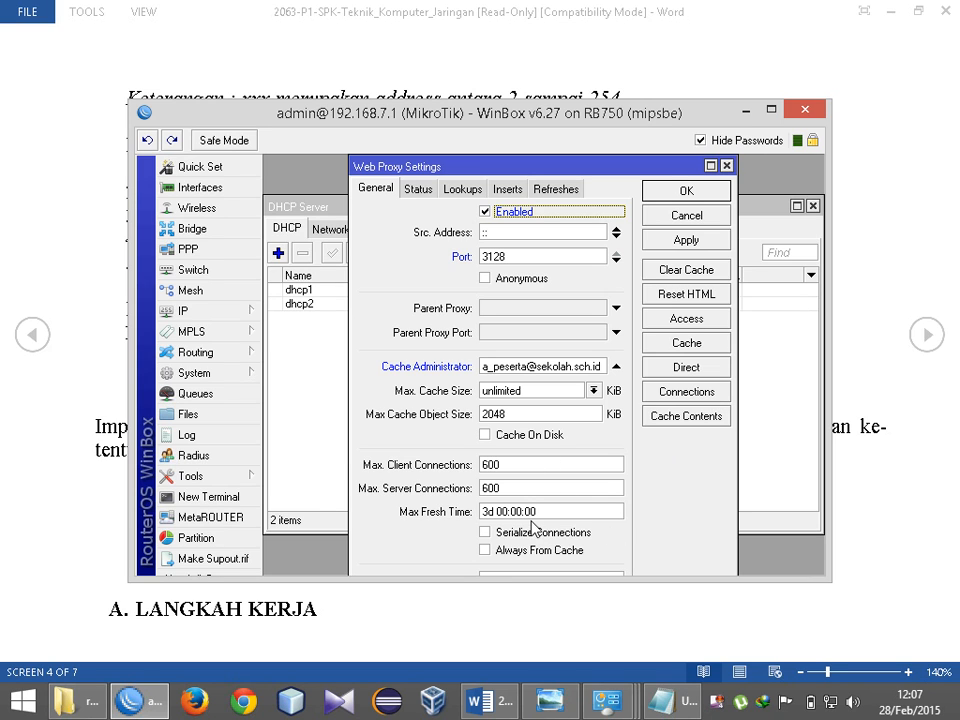
{"action": "left_click", "coordinate": [84, 446]}
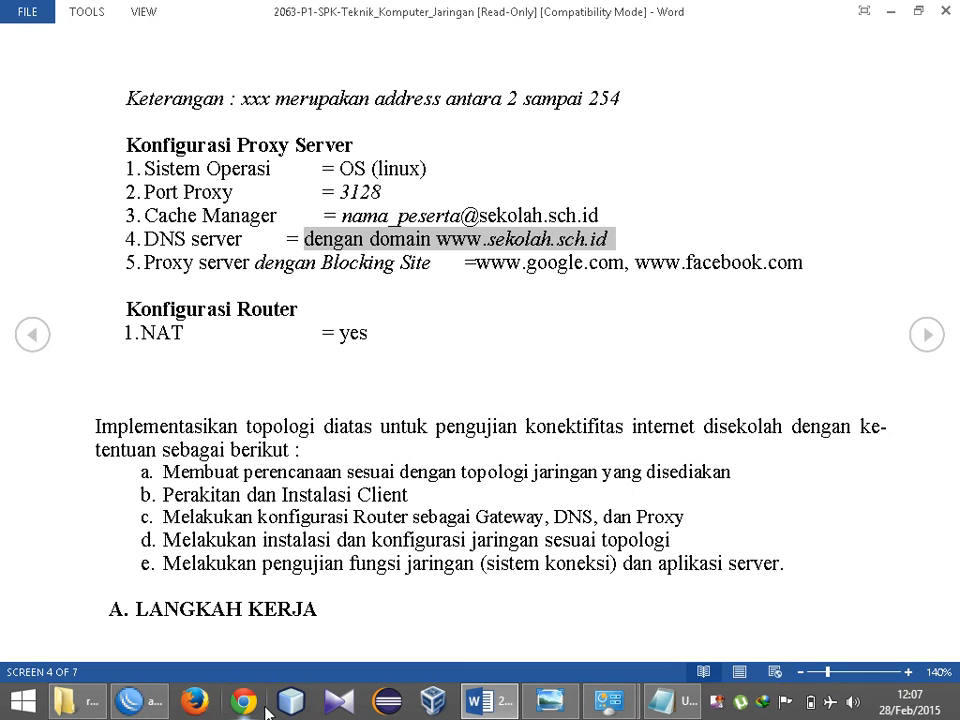
{"action": "right_click", "coordinate": [720, 702]}
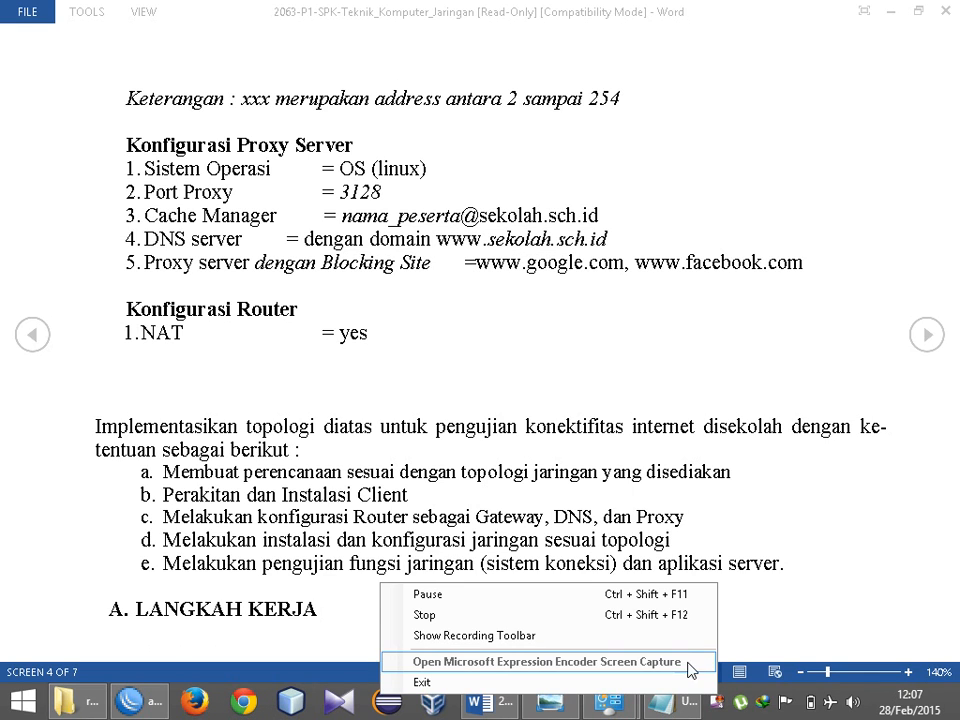